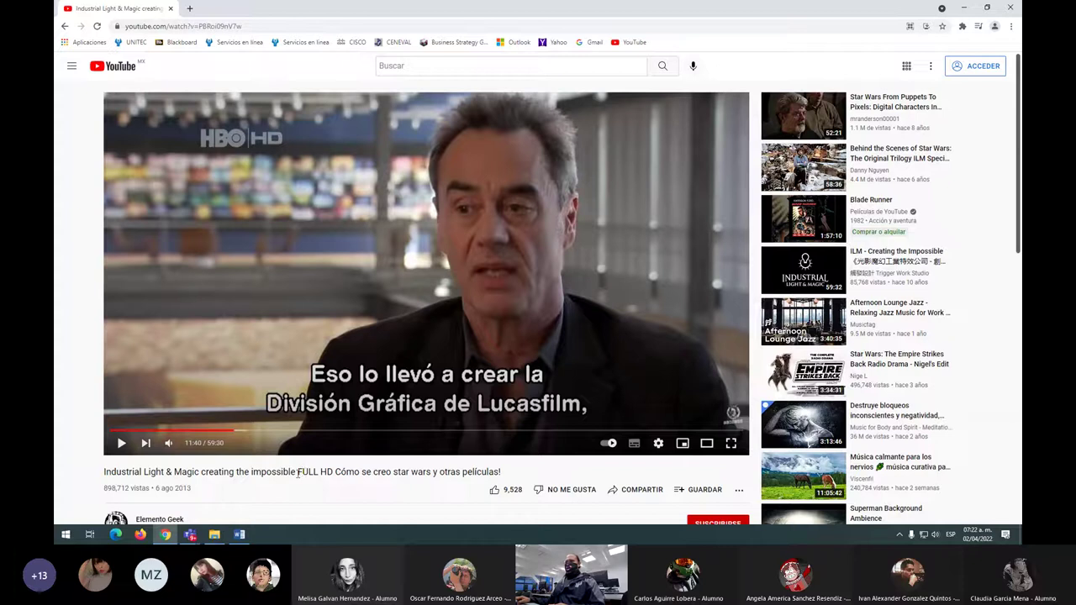
Open the Star Wars From Puppets To Pixels documentary and skim it from 8:52 to 43:30, then back to 16:00.
{"action": "scroll", "coordinate": [311, 472], "scroll_direction": "down", "scroll_amount": 2}
{"action": "scroll", "coordinate": [311, 472], "scroll_direction": "up", "scroll_amount": 2}
{"action": "left_click", "coordinate": [882, 106]}
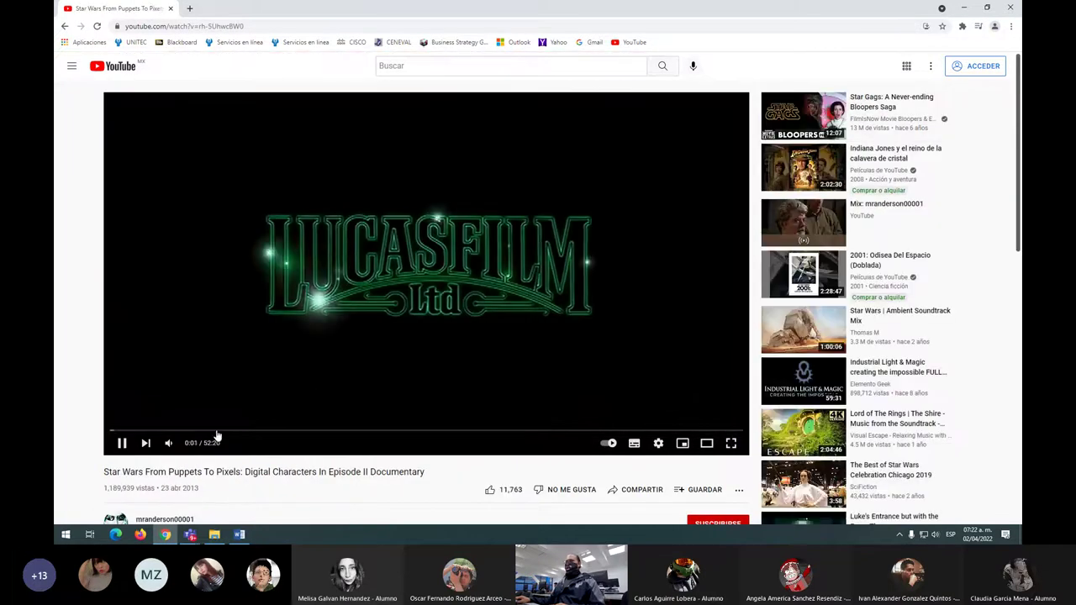
{"action": "left_click", "coordinate": [218, 432]}
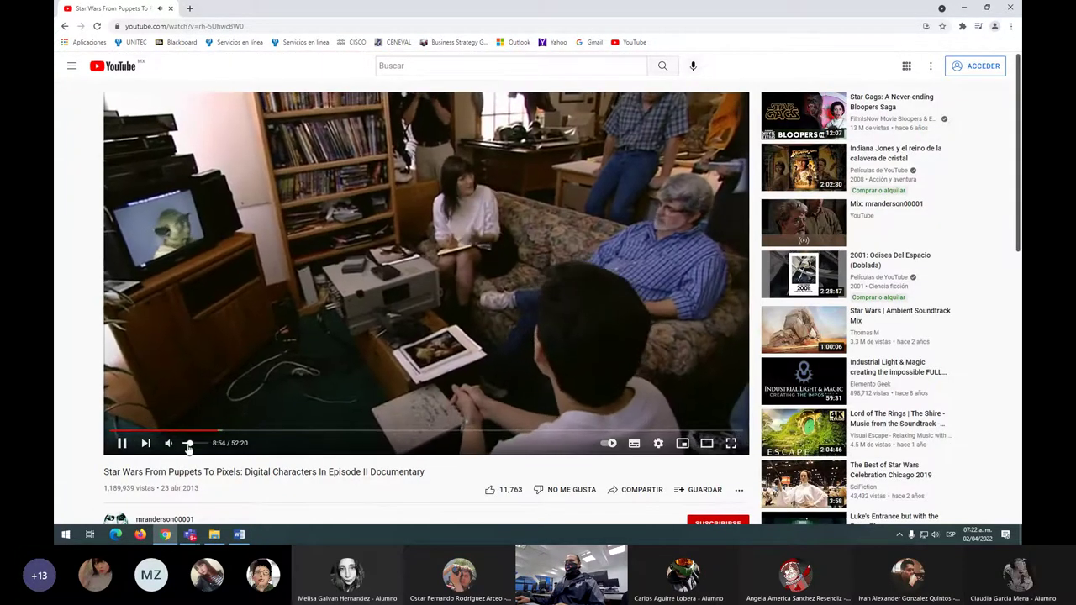
{"action": "left_click", "coordinate": [348, 434]}
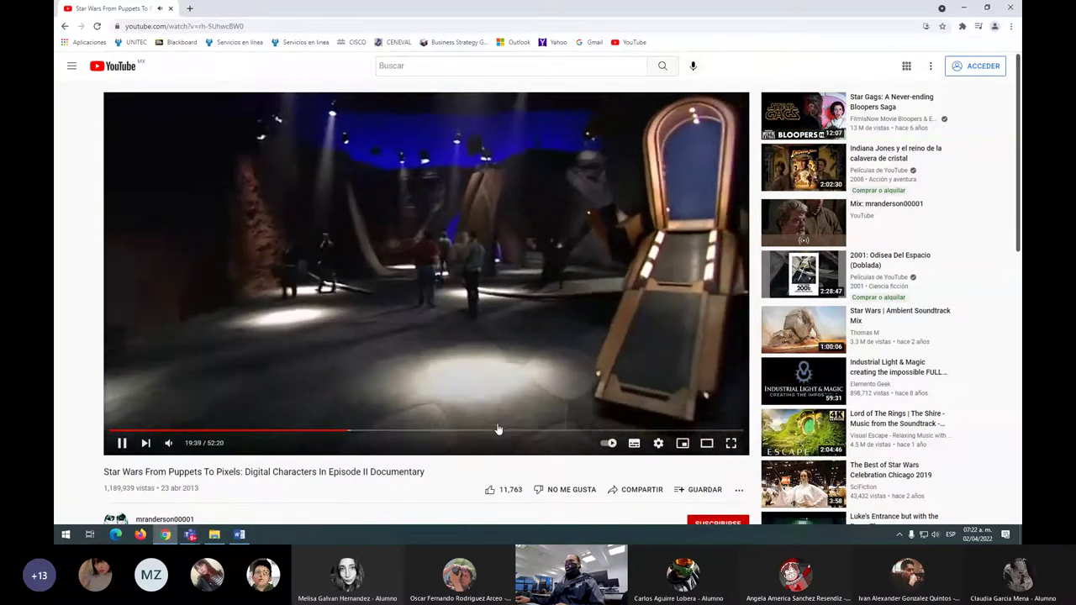
{"action": "left_click", "coordinate": [503, 430]}
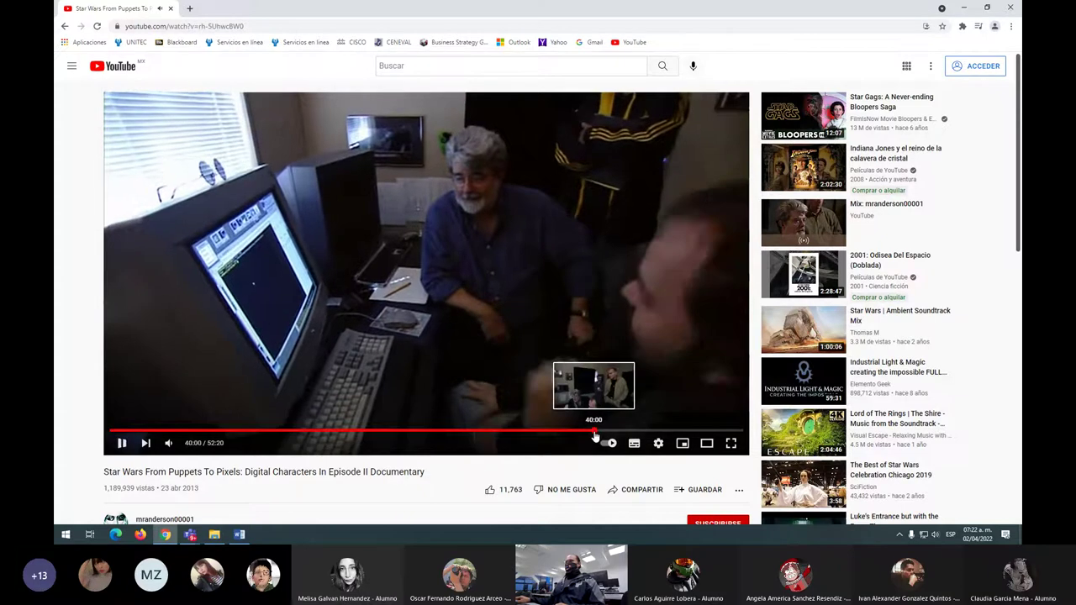
{"action": "left_click", "coordinate": [594, 431]}
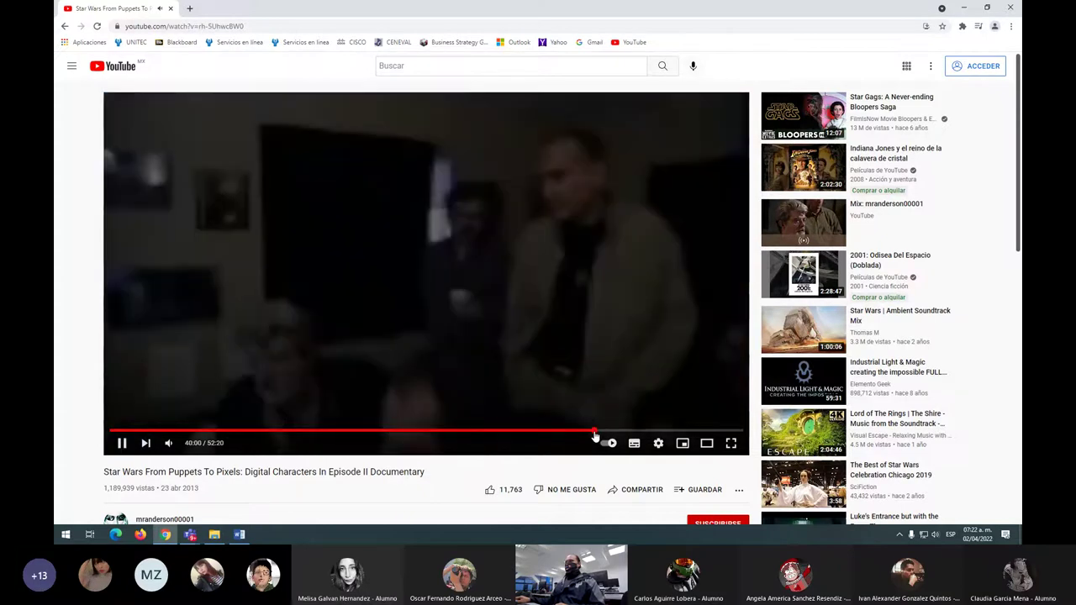
{"action": "left_click", "coordinate": [636, 434]}
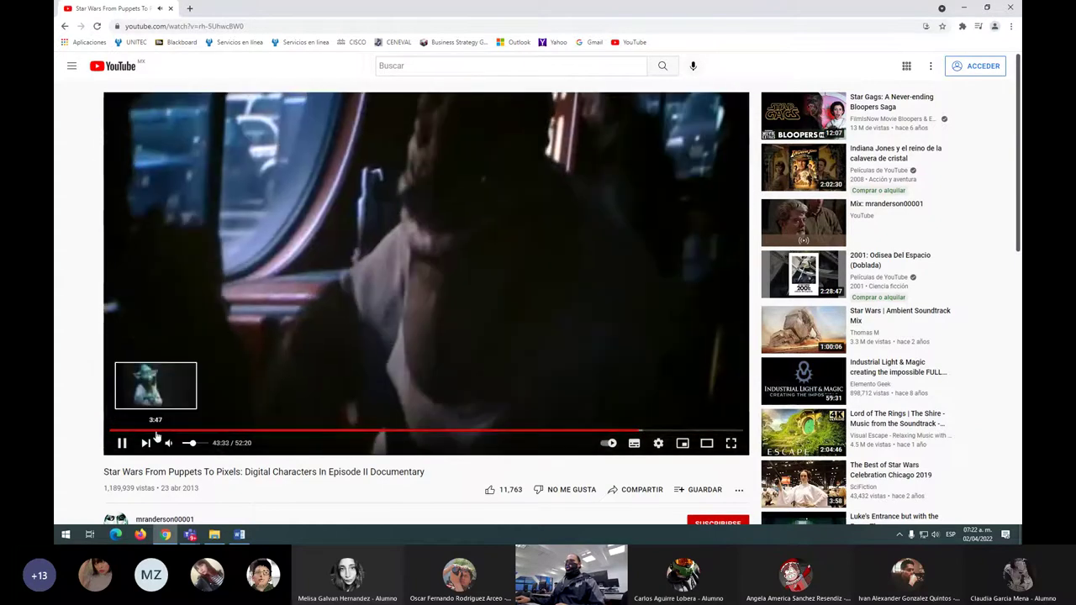
{"action": "left_click", "coordinate": [155, 433]}
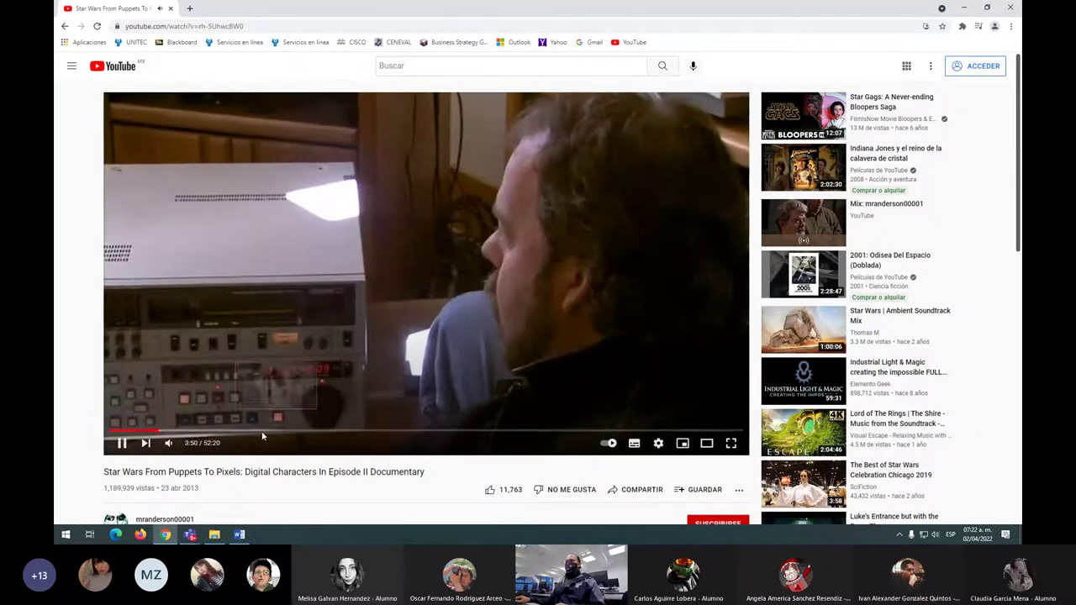
{"action": "left_click", "coordinate": [256, 431]}
{"action": "left_click", "coordinate": [305, 433]}
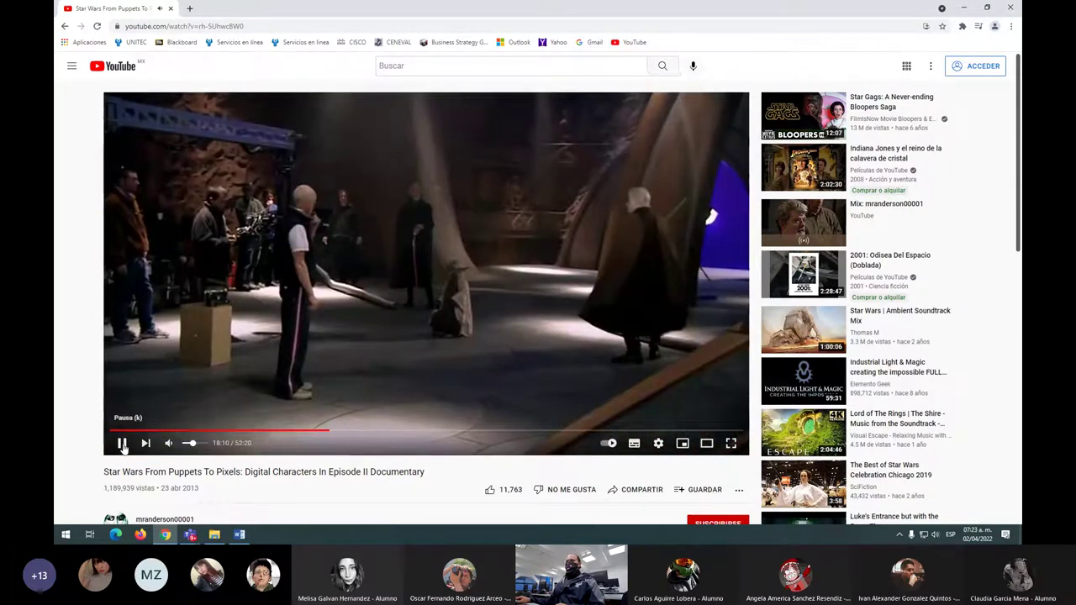
Pause the documentary, go back, and open the 'ILM - Creating the Impossible' video.
{"action": "left_click", "coordinate": [121, 444]}
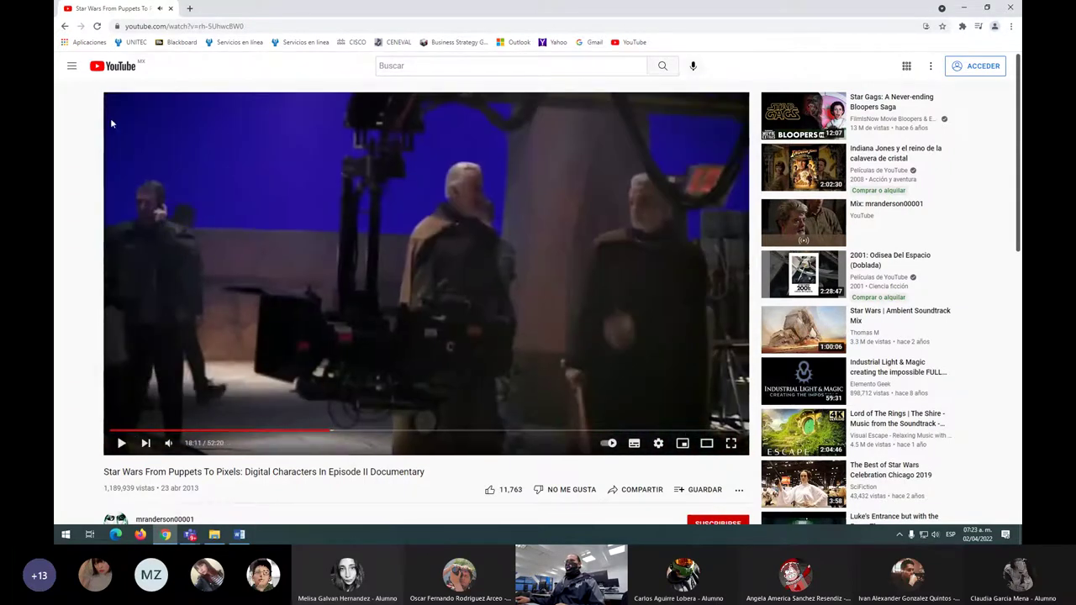
{"action": "left_click", "coordinate": [65, 26]}
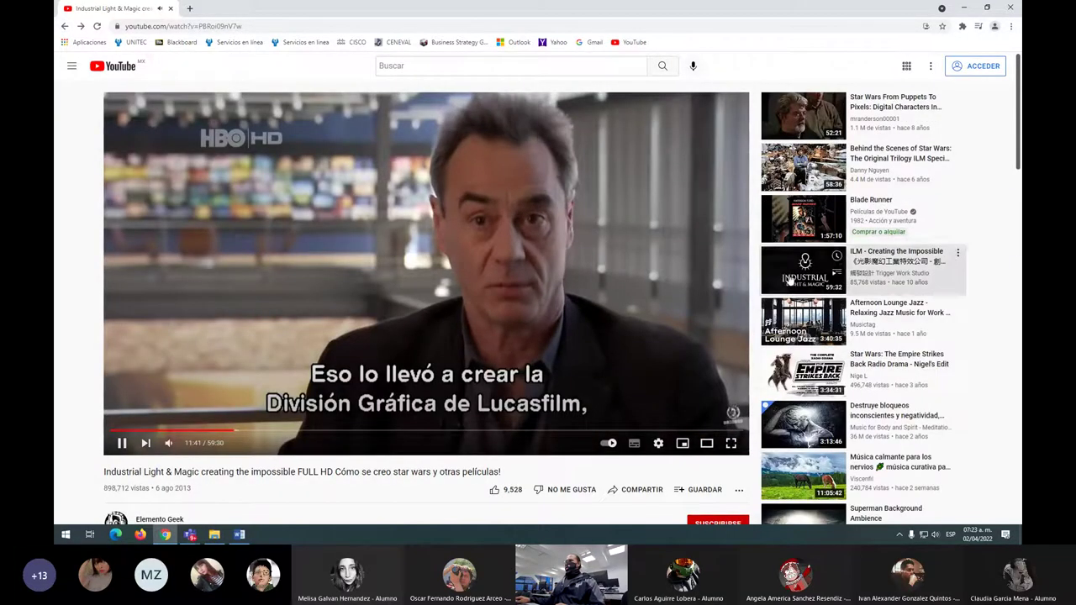
{"action": "left_click", "coordinate": [804, 271]}
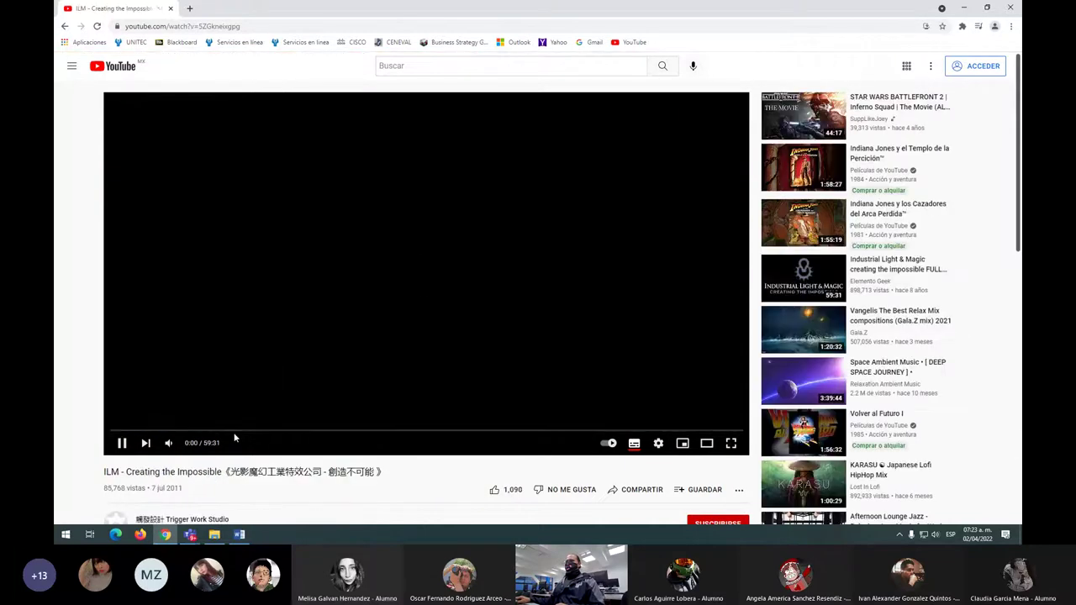
Seek the ILM video to 13:21 and 20:36, go back, and pause it at 11:44.
{"action": "left_click", "coordinate": [251, 432]}
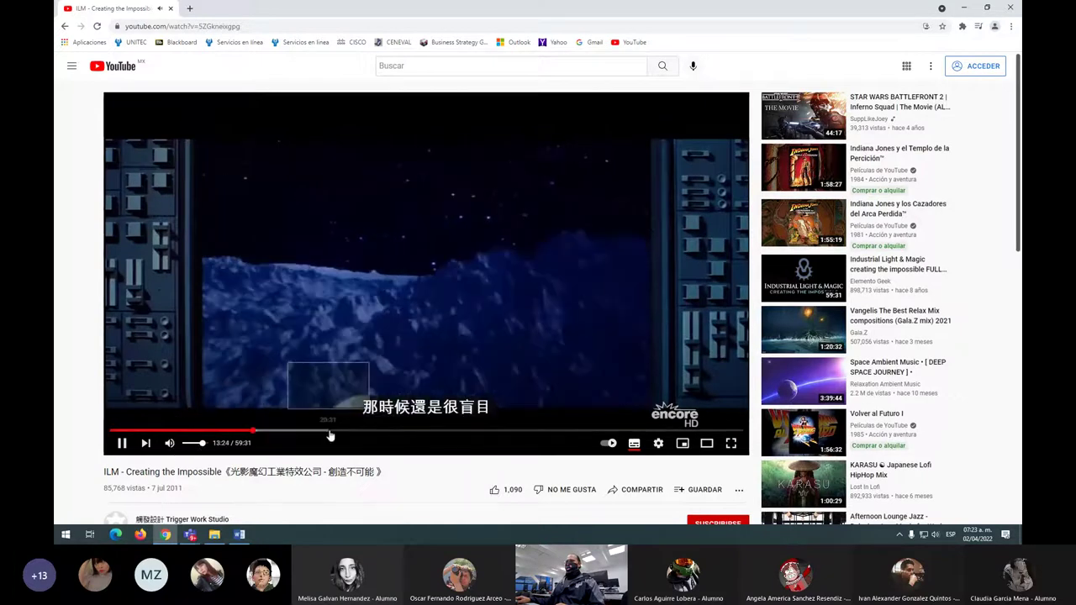
{"action": "left_click", "coordinate": [328, 432]}
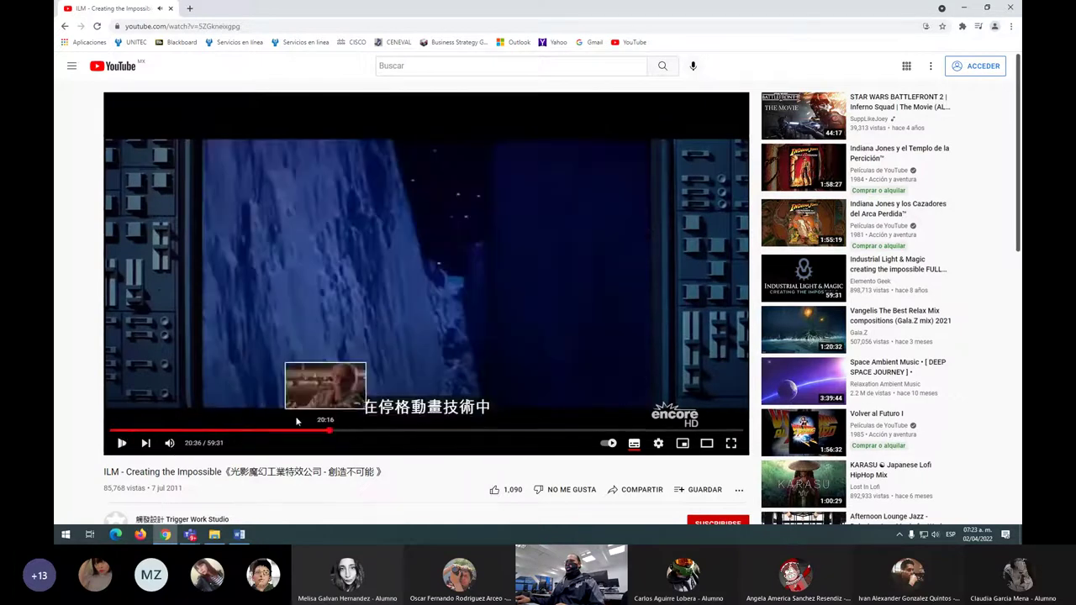
{"action": "left_click", "coordinate": [66, 27]}
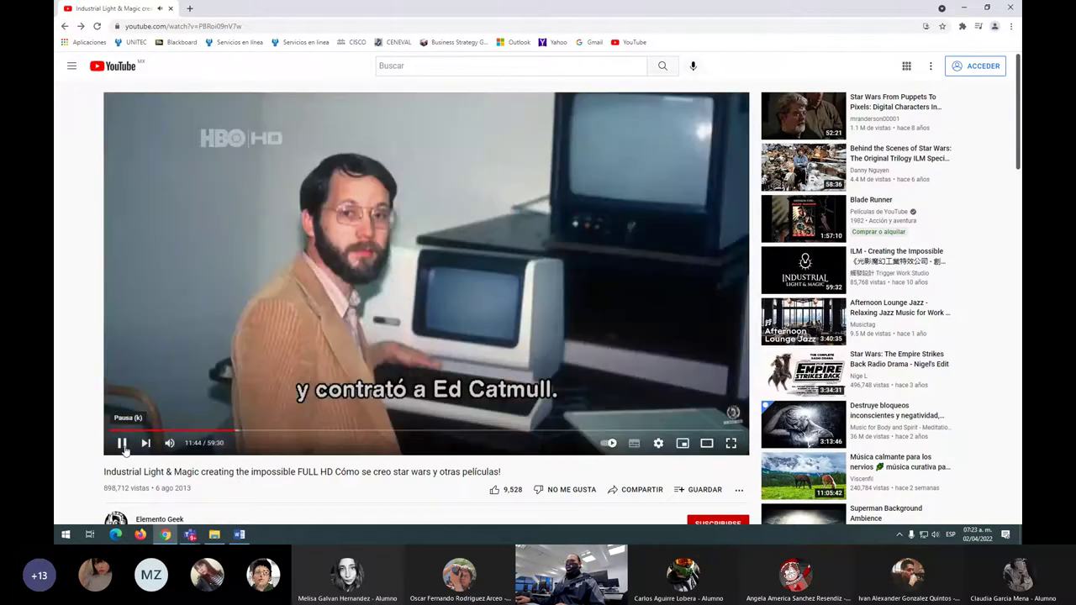
{"action": "left_click", "coordinate": [123, 445]}
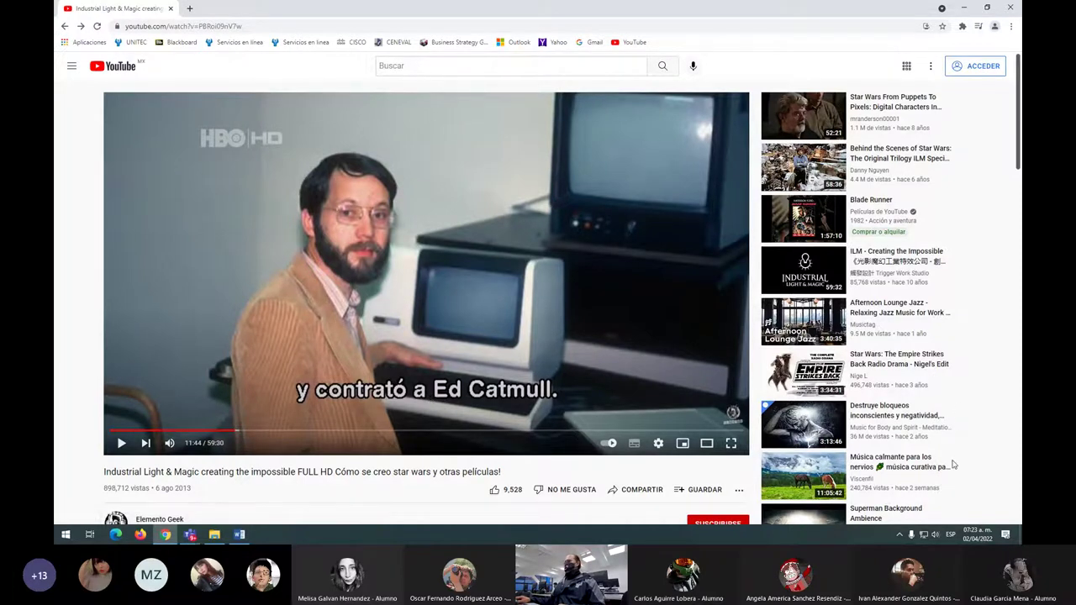
Bring the Teams meeting forward and dismiss the recording notice.
{"action": "key", "text": "alt+Tab"}
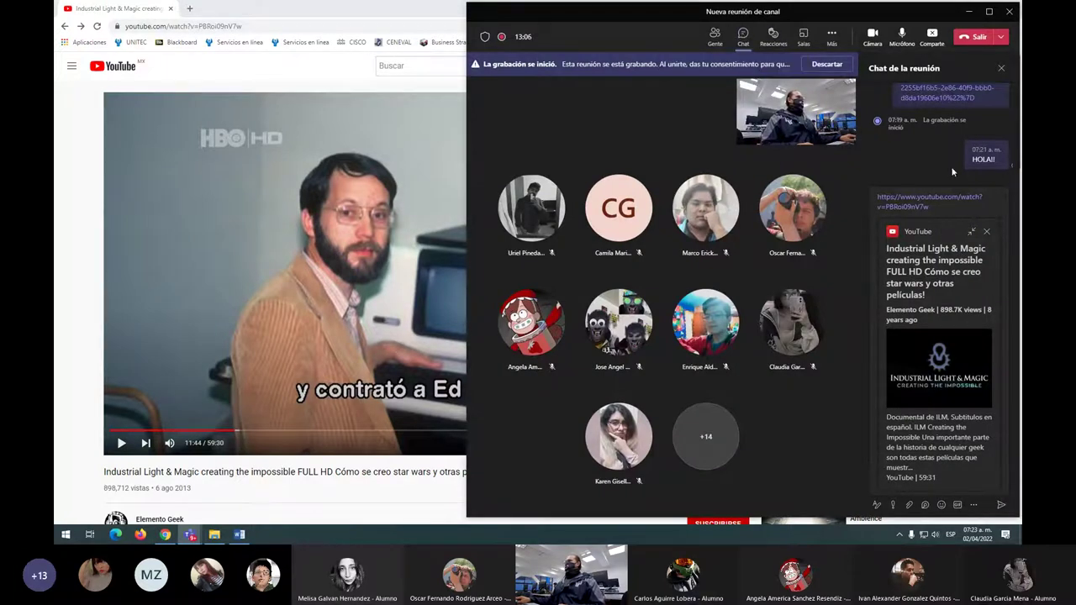
{"action": "left_click", "coordinate": [824, 65]}
{"action": "left_click", "coordinate": [832, 34]}
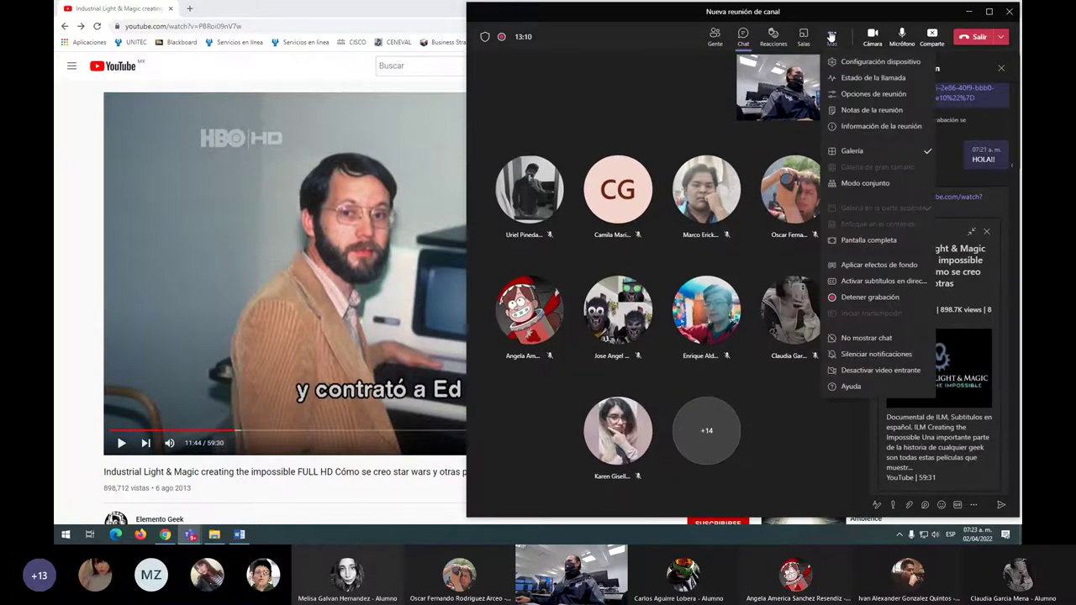
{"action": "left_click", "coordinate": [674, 123]}
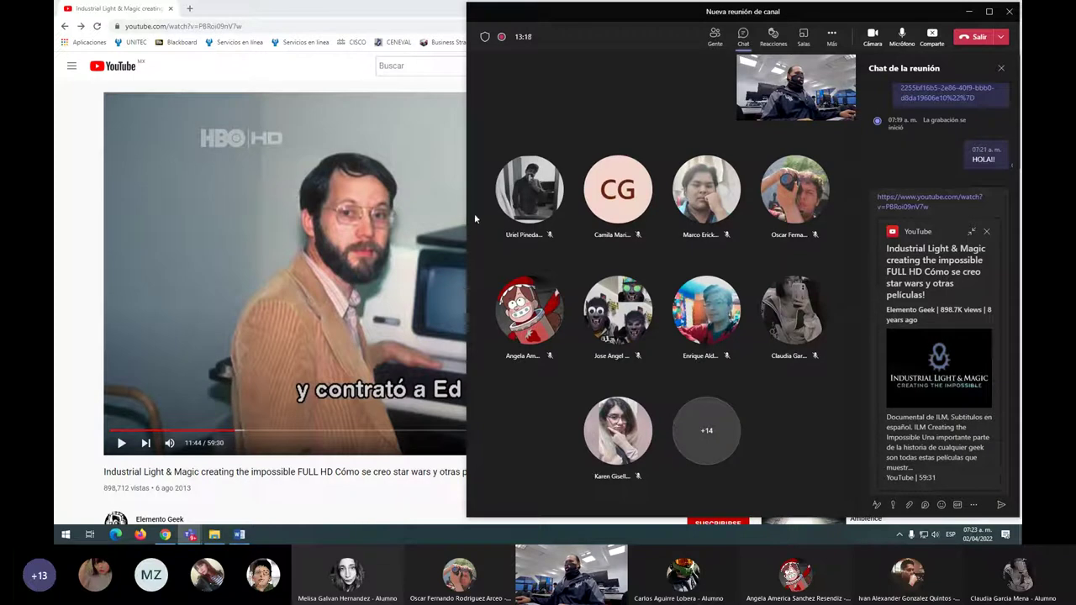
Shift the meeting window slightly right and show the participants, then the meeting chat.
{"action": "mouse_move", "coordinate": [536, 15]}
{"action": "left_mouse_down"}
{"action": "mouse_move", "coordinate": [590, 15]}
{"action": "mouse_move", "coordinate": [548, 14]}
{"action": "left_mouse_up"}
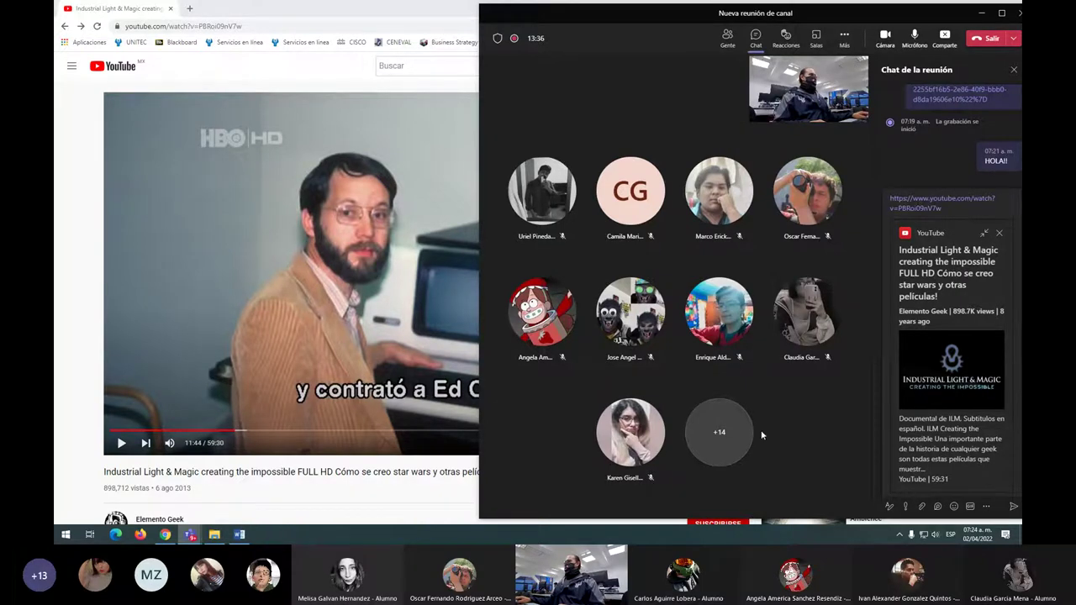
{"action": "left_click", "coordinate": [712, 444]}
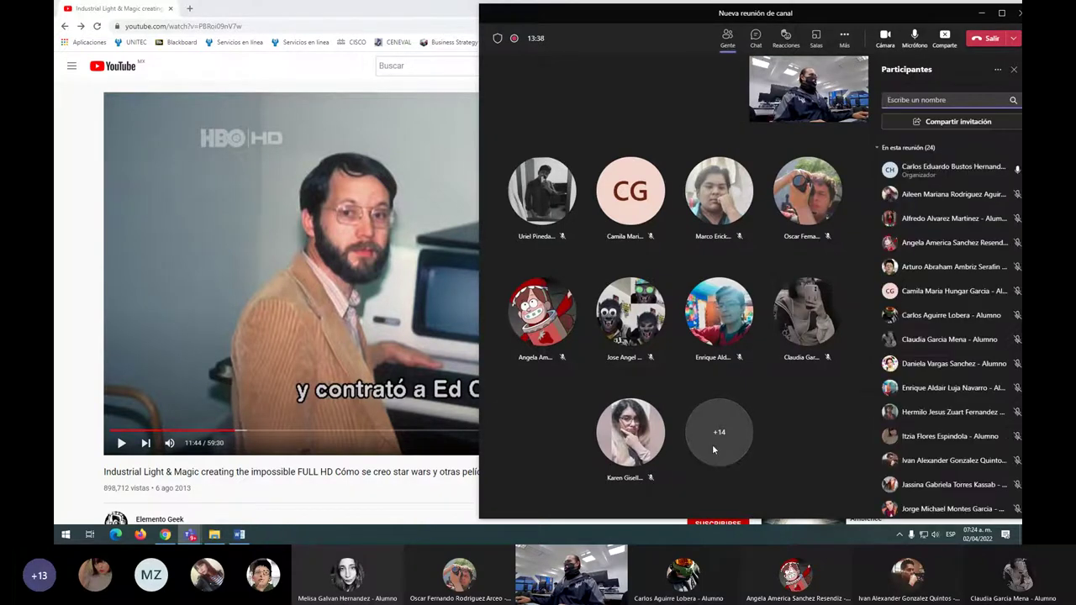
{"action": "left_click", "coordinate": [756, 38]}
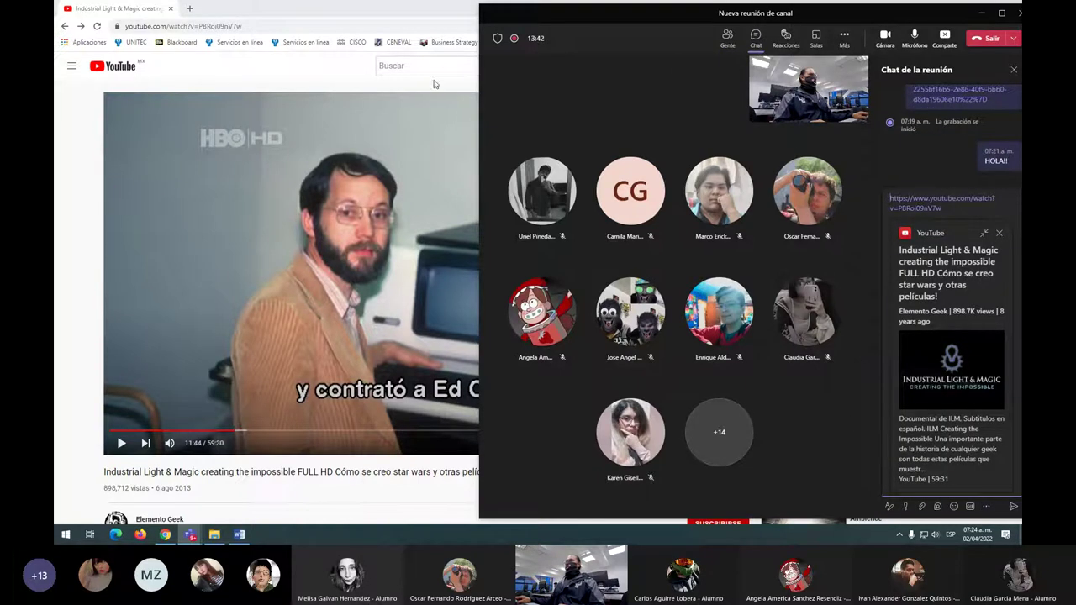
{"action": "left_click", "coordinate": [289, 28]}
Search YouTube for 'LA HISTORIA DE RHYTMH AND HUES', correcting typos in the query.
{"action": "left_click", "coordinate": [408, 65]}
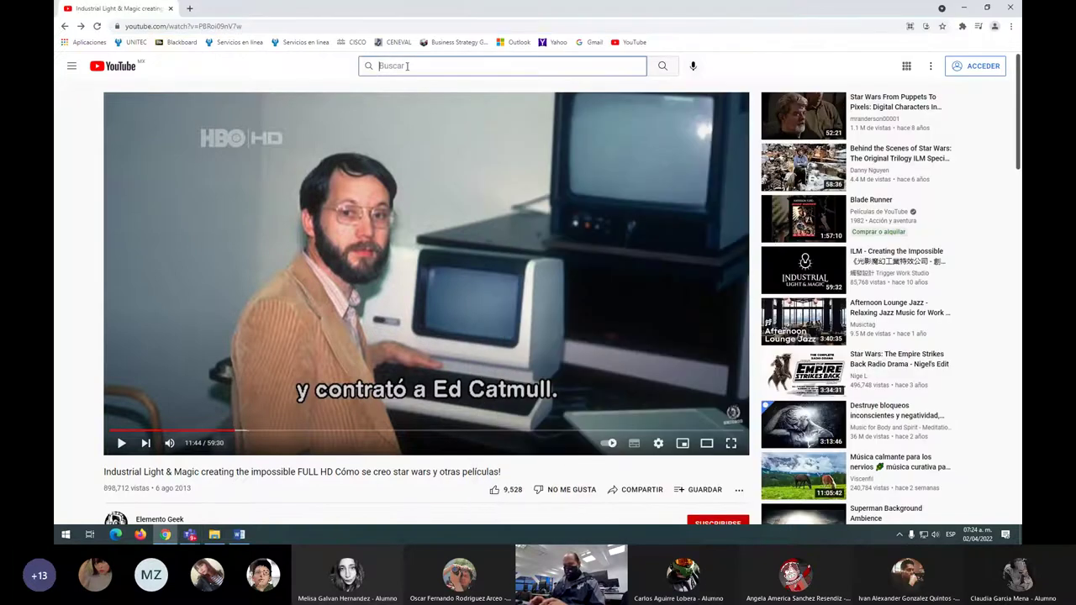
{"action": "type", "text": "LAHISTORIA DE "}
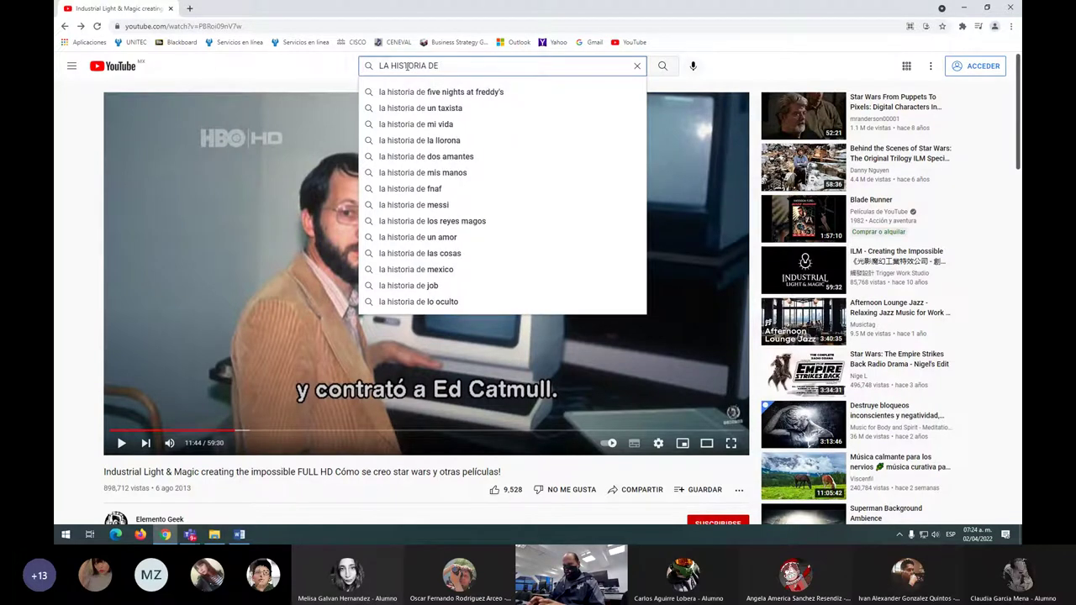
{"action": "type", "text": "RYT"}
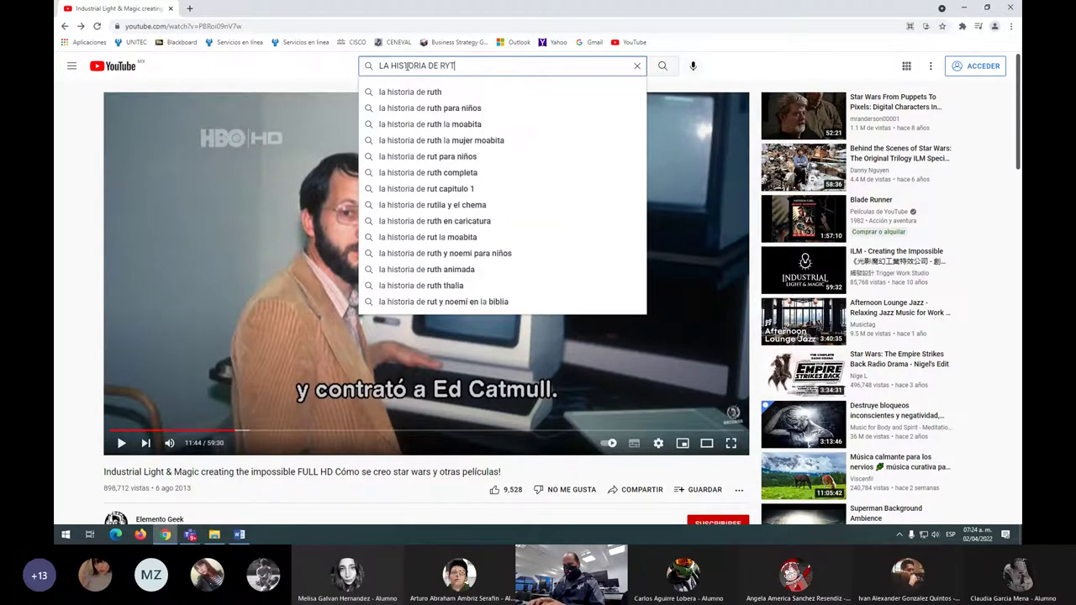
{"action": "type", "text": "M"}
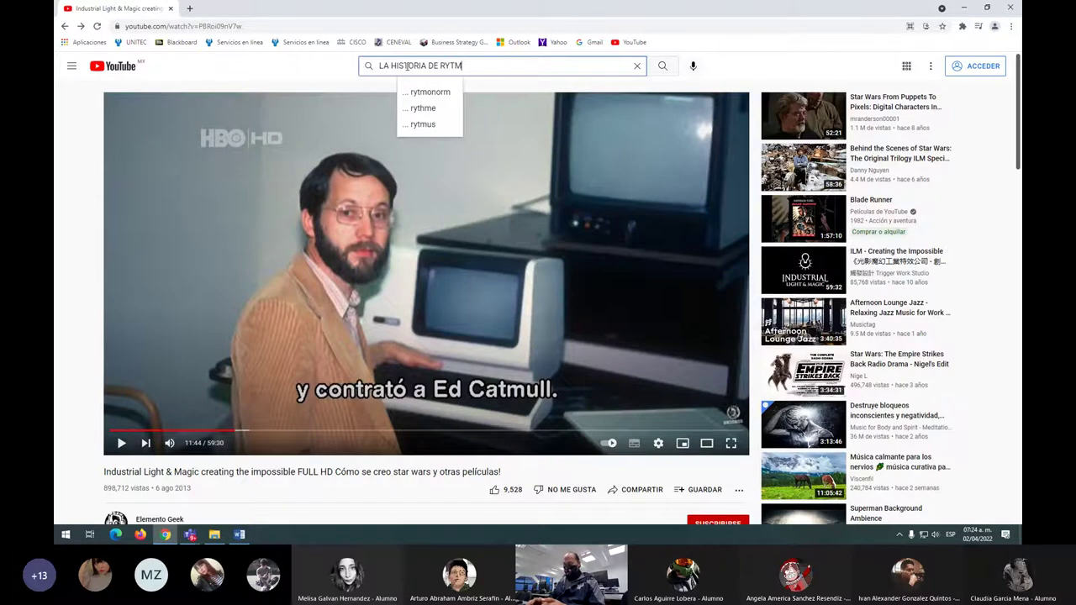
{"action": "key", "text": "BackSpace"}
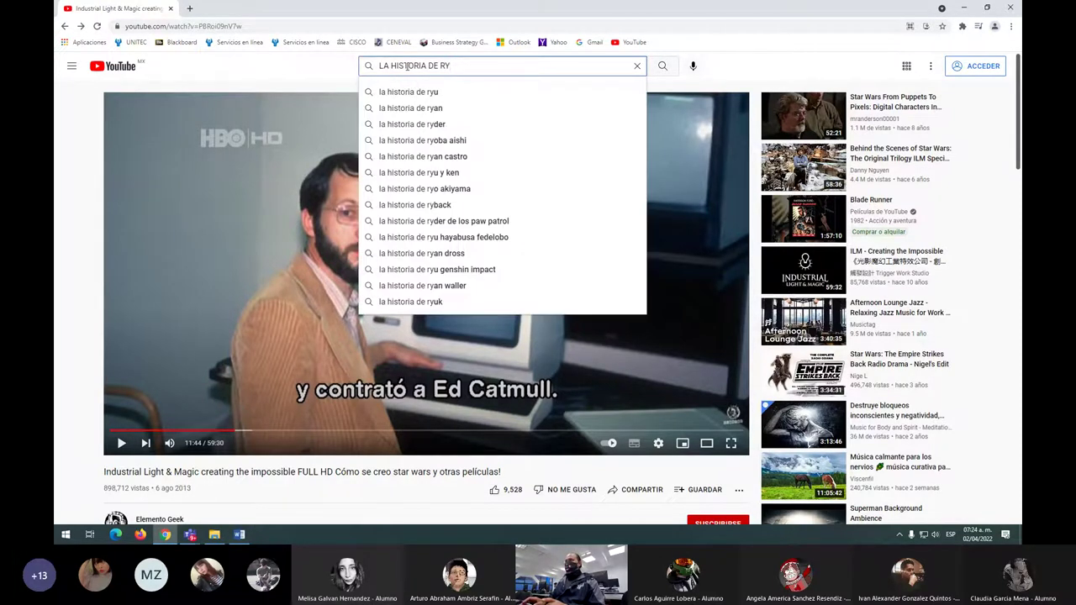
{"action": "key", "text": "BackSpace"}
{"action": "type", "text": "HYT"}
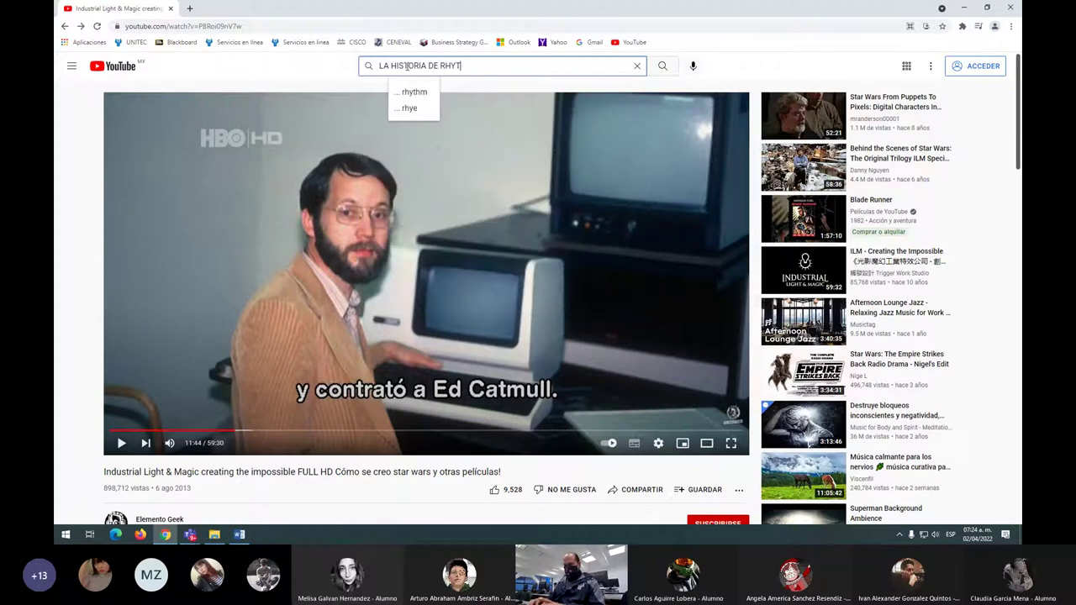
{"action": "type", "text": "MH AND HUES"}
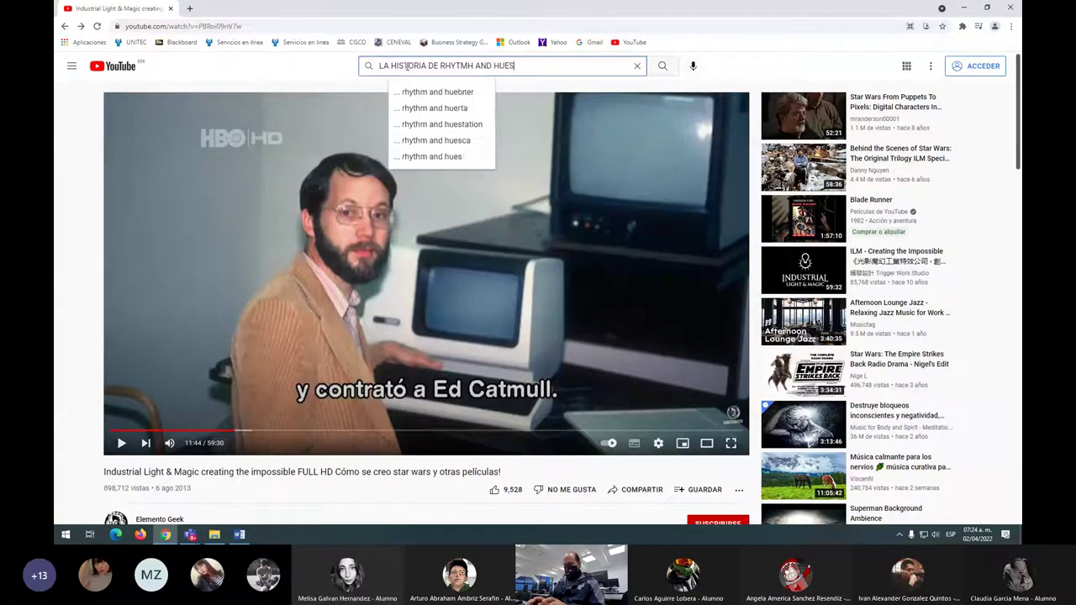
{"action": "key", "text": "Return"}
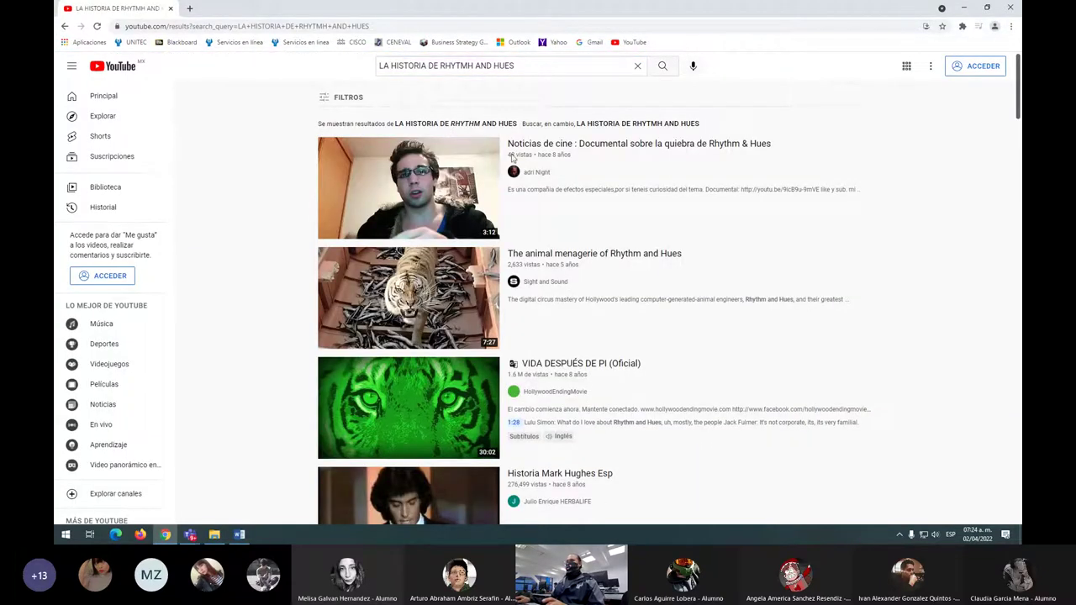
Open the VIDA DESPUÉS DE PI video and lower its volume slightly.
{"action": "left_click", "coordinate": [418, 404]}
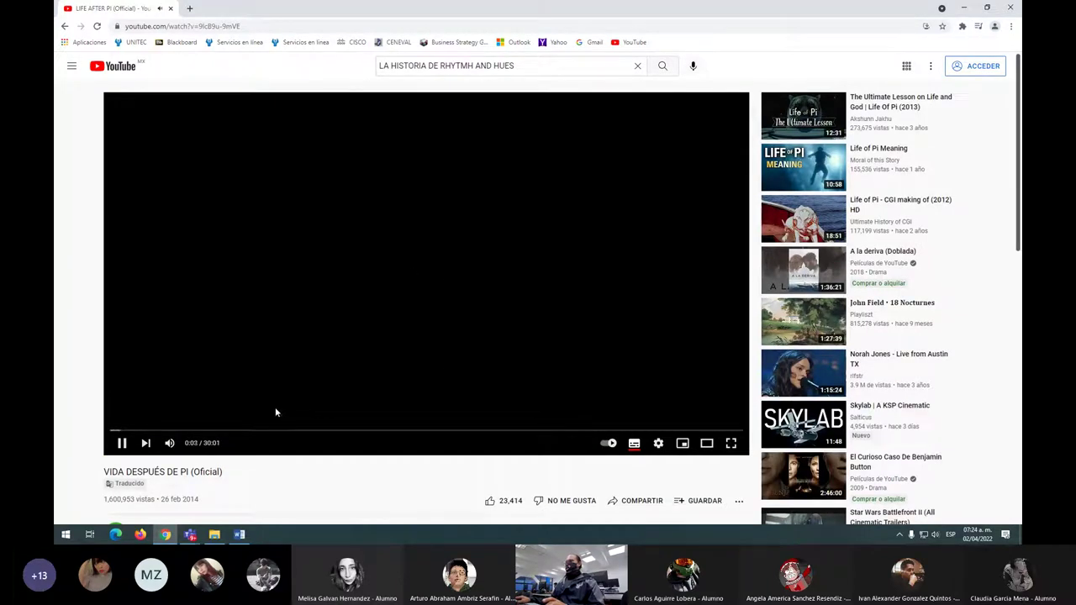
{"action": "mouse_move", "coordinate": [170, 443]}
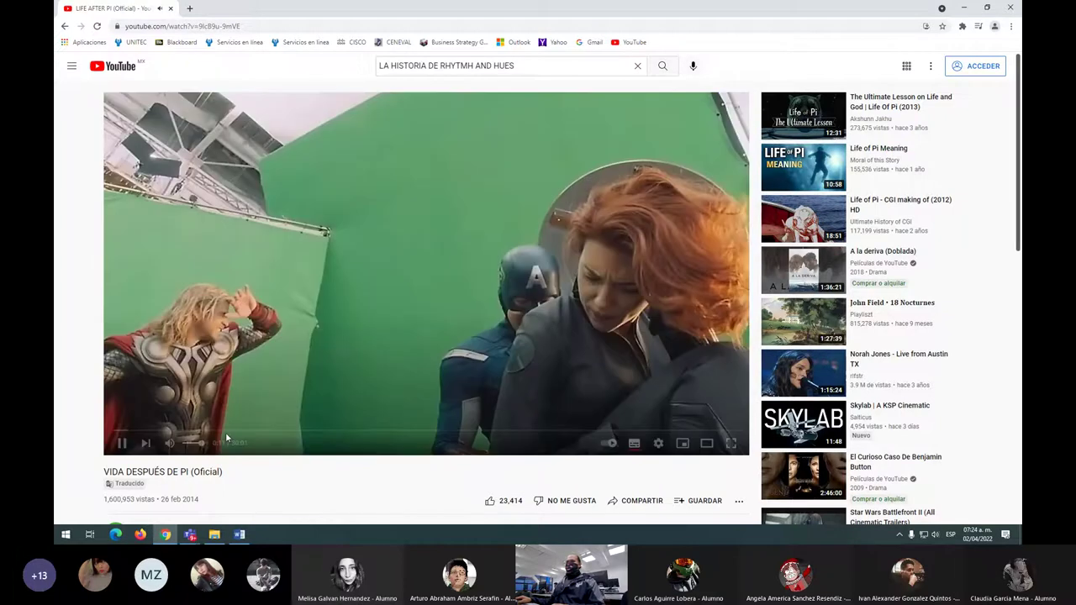
{"action": "scroll", "coordinate": [397, 401], "scroll_direction": "down", "scroll_amount": 2}
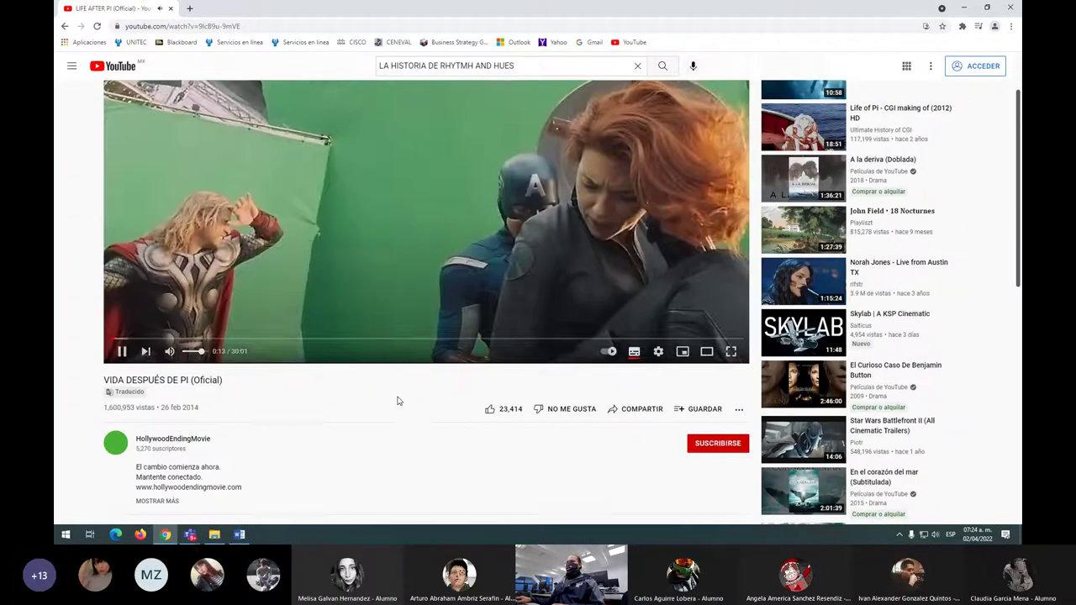
{"action": "scroll", "coordinate": [396, 401], "scroll_direction": "down", "scroll_amount": 1}
{"action": "scroll", "coordinate": [397, 401], "scroll_direction": "up", "scroll_amount": 2}
{"action": "scroll", "coordinate": [397, 401], "scroll_direction": "up", "scroll_amount": 1}
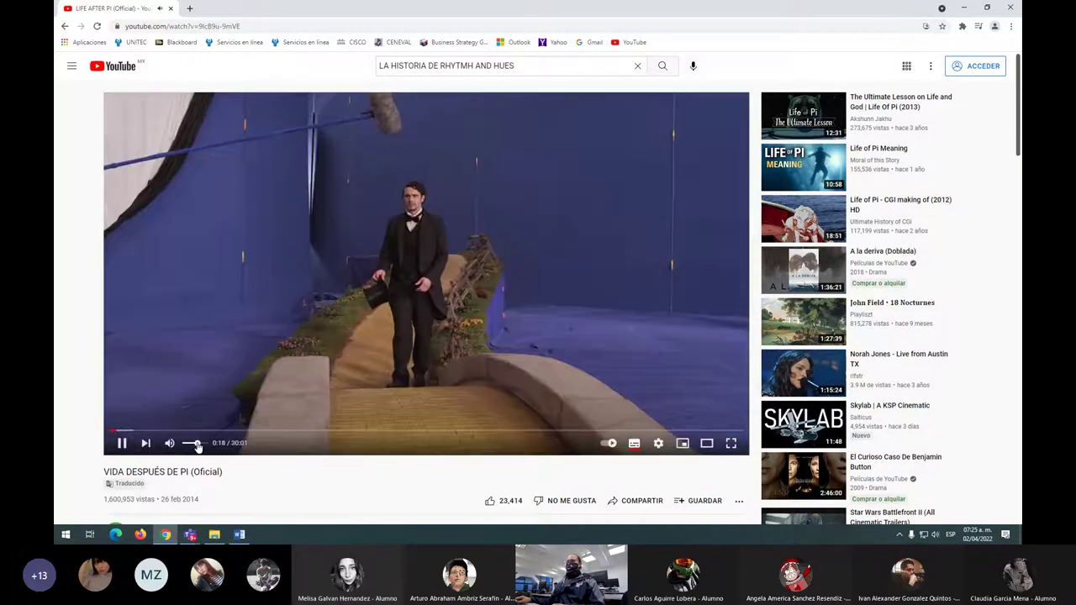
{"action": "left_click_drag", "start_coordinate": [198, 446], "coordinate": [192, 447]}
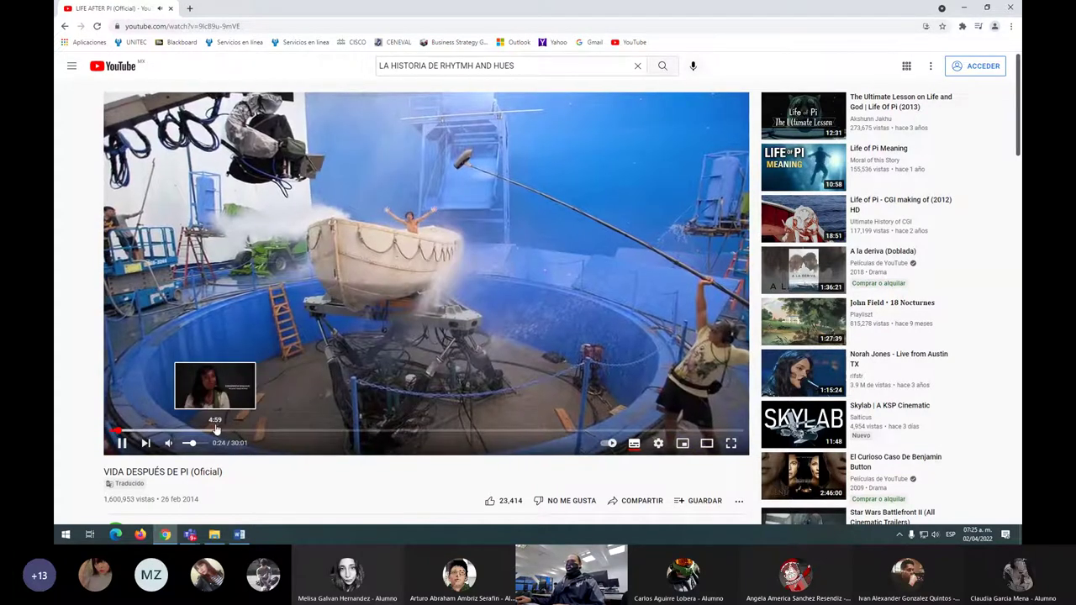
Mute the video and skim ahead from 4:28 to about 26:07.
{"action": "left_click", "coordinate": [205, 431]}
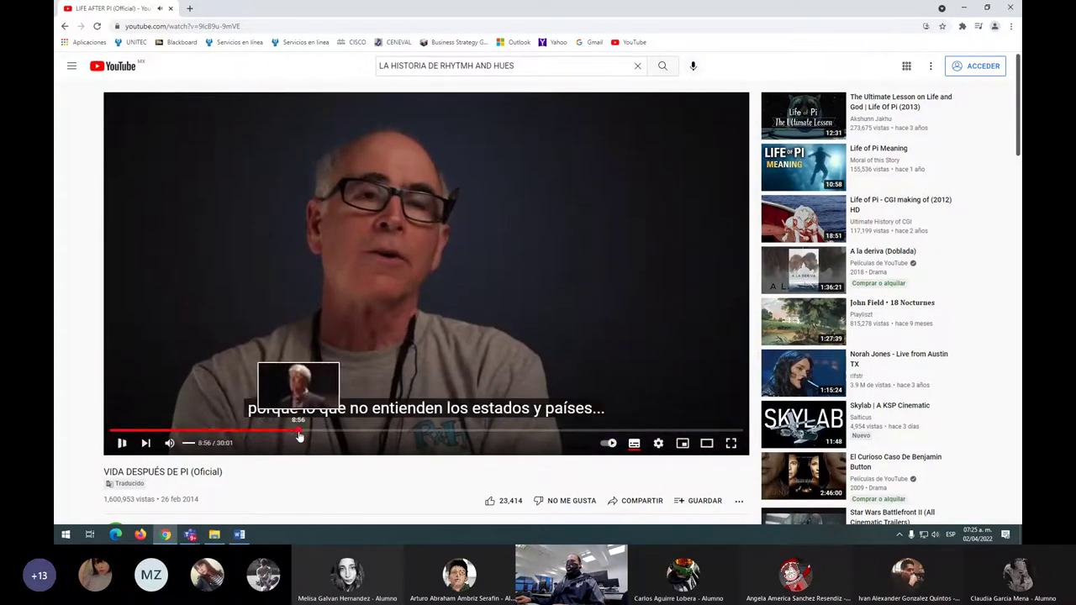
{"action": "left_click", "coordinate": [299, 432]}
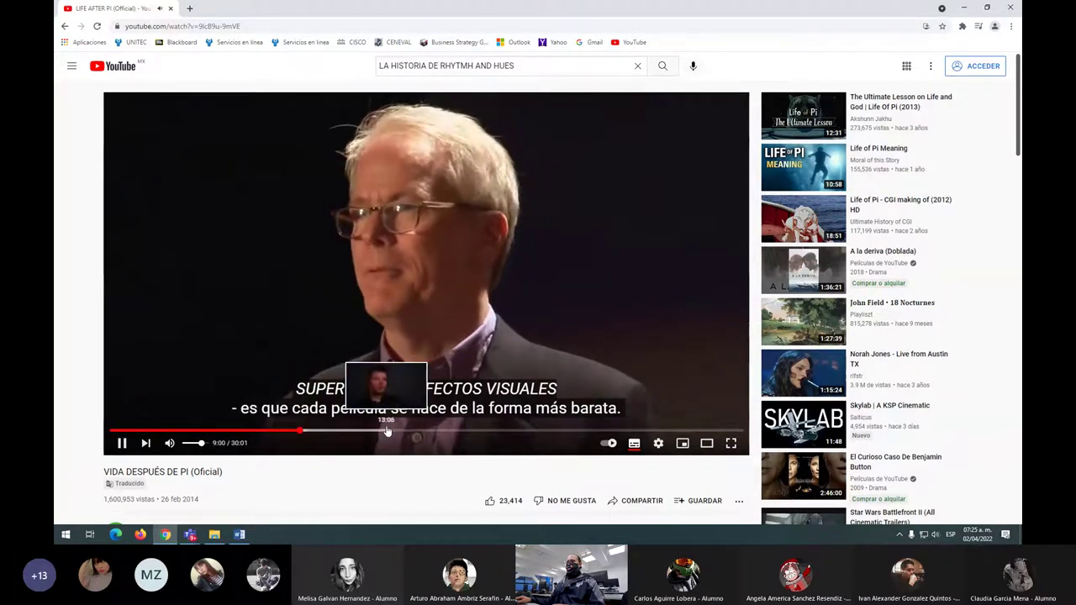
{"action": "left_click", "coordinate": [463, 431]}
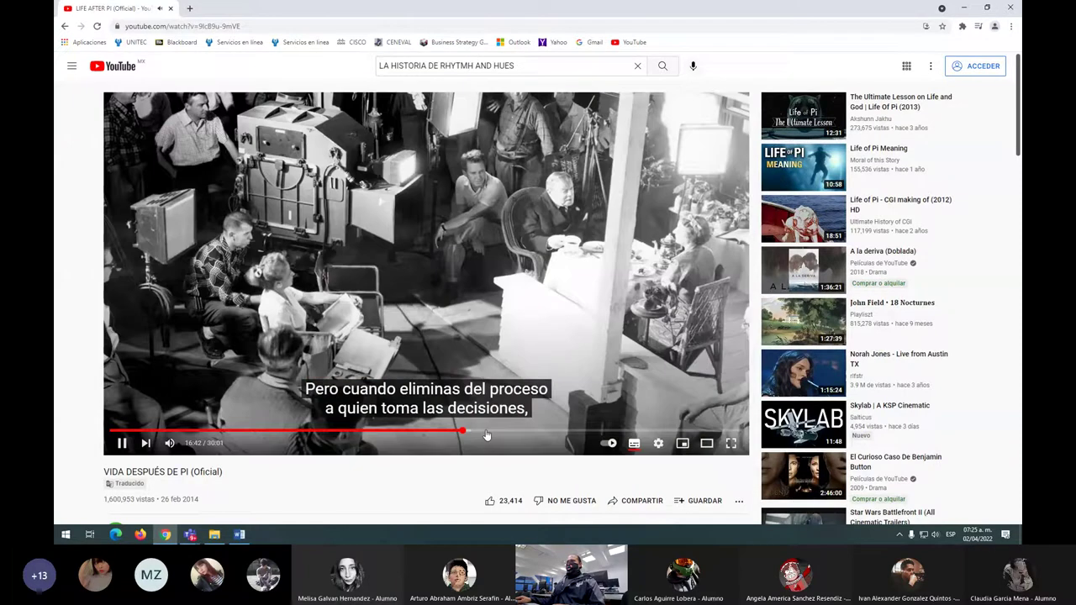
{"action": "left_click", "coordinate": [511, 432]}
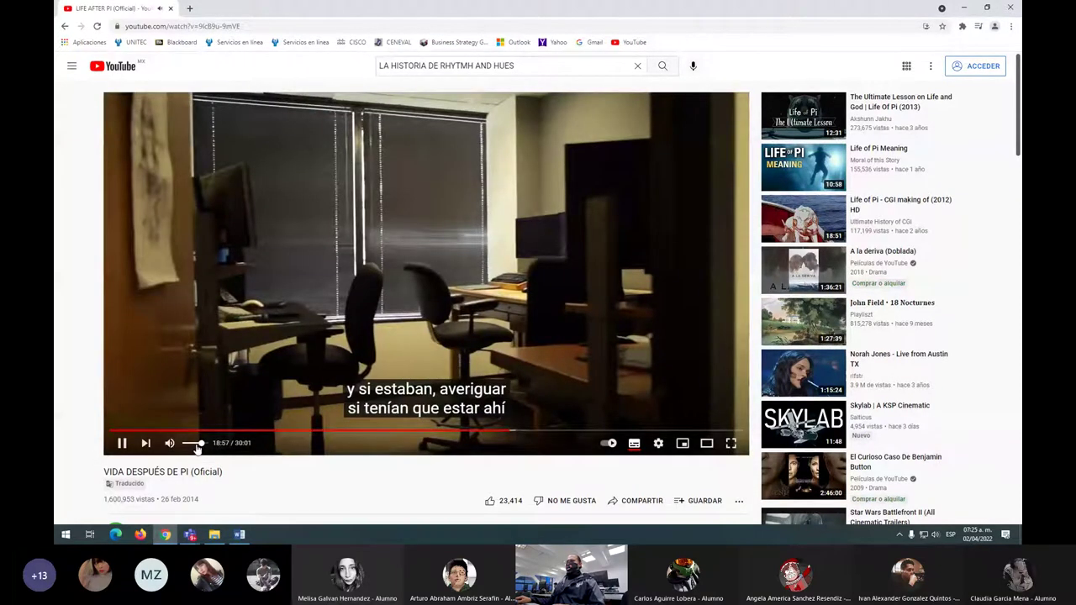
{"action": "left_click_drag", "start_coordinate": [198, 448], "coordinate": [182, 444]}
{"action": "left_click", "coordinate": [591, 431]}
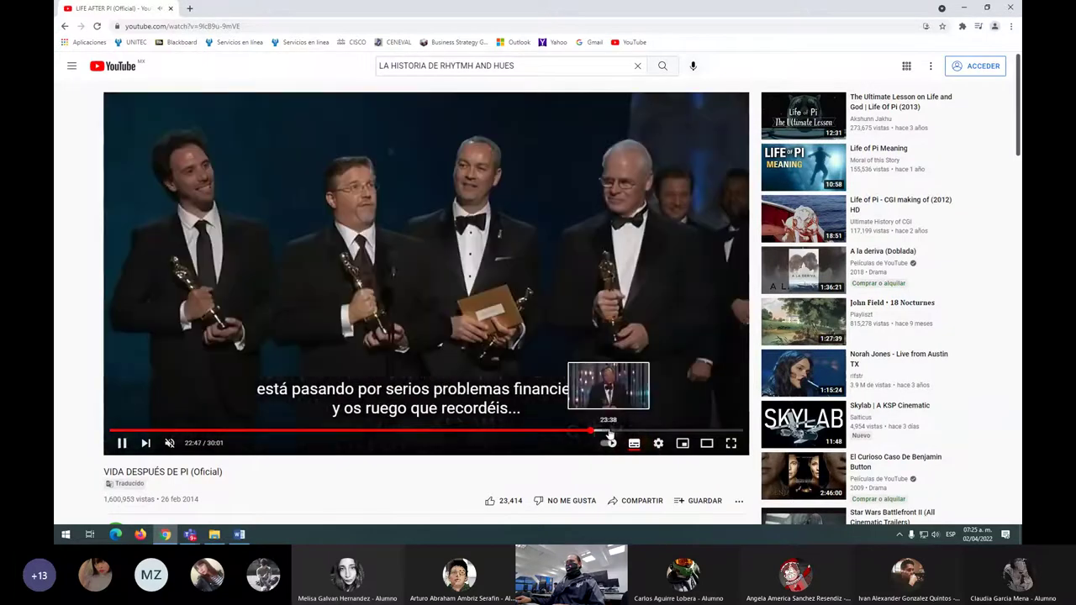
{"action": "left_click", "coordinate": [609, 431]}
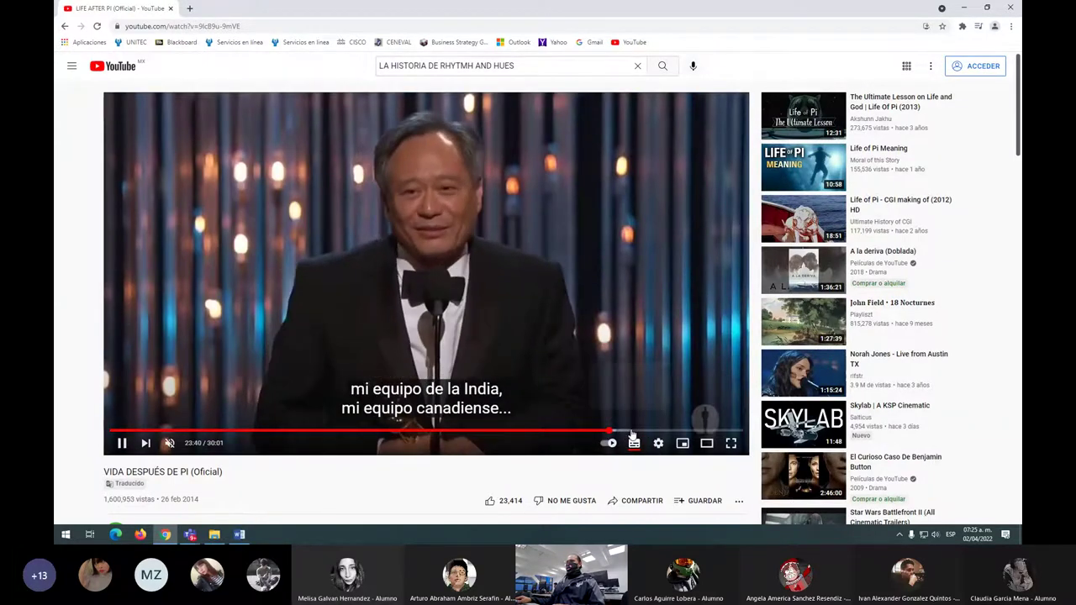
{"action": "left_click", "coordinate": [633, 431]}
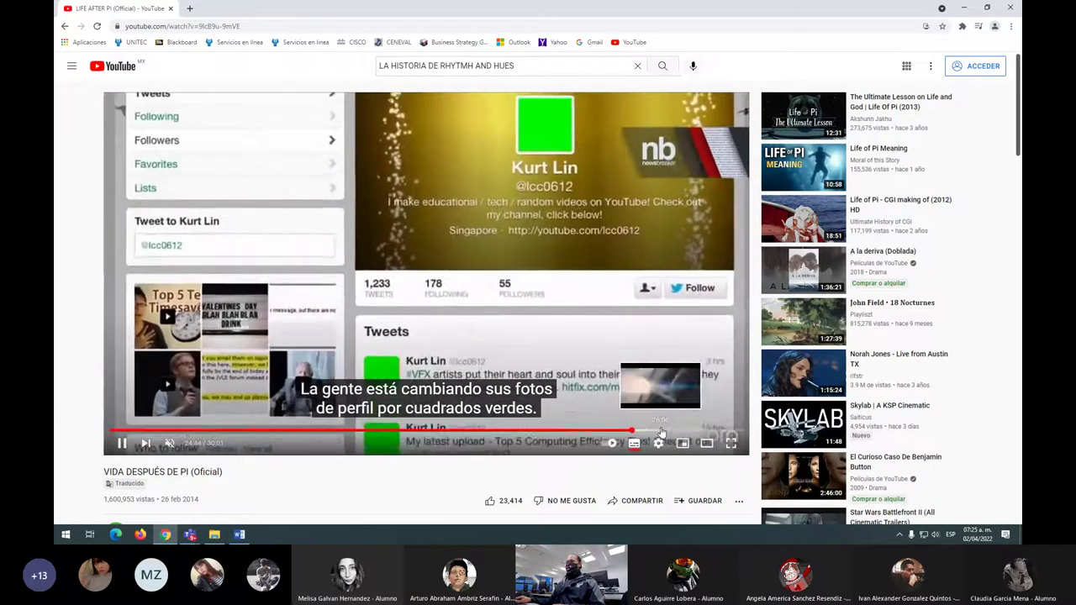
{"action": "left_click", "coordinate": [662, 431]}
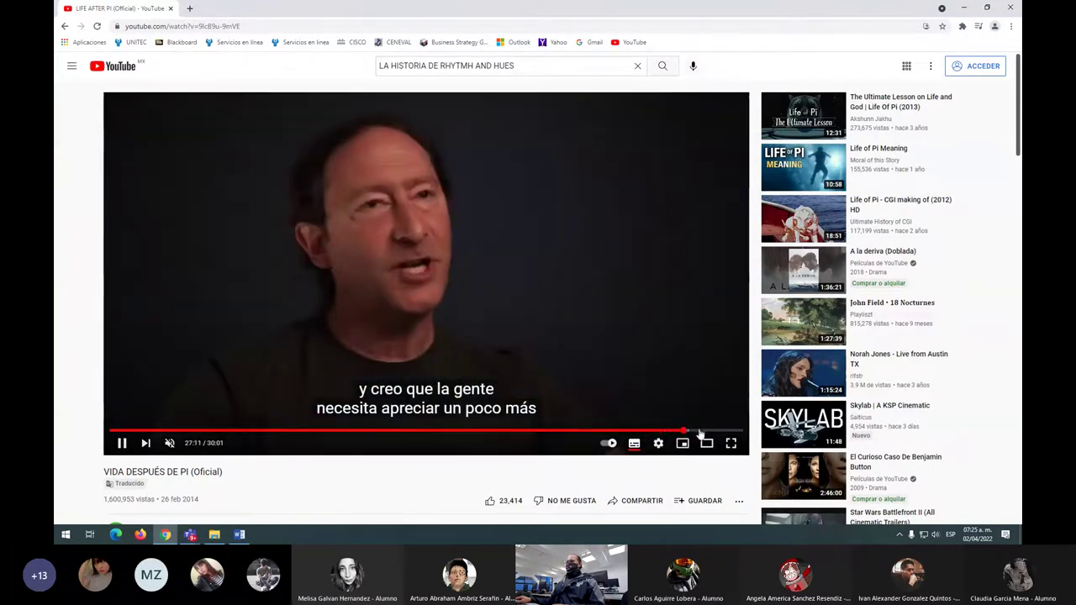
Rewind through 21:32, 15:38 and 12:53 to settle around 14:39.
{"action": "left_click", "coordinate": [565, 431]}
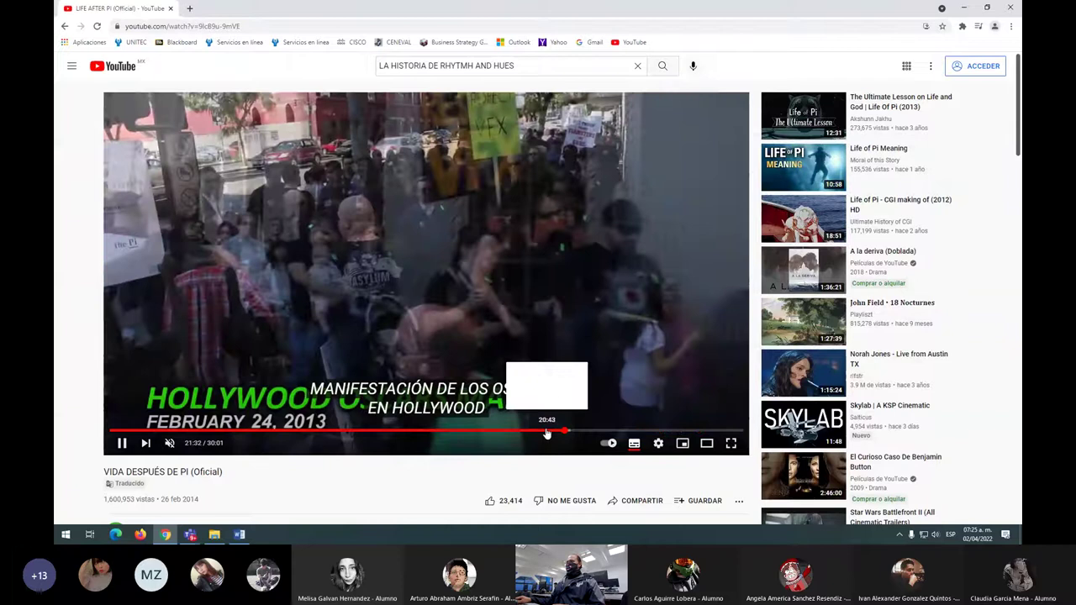
{"action": "left_click", "coordinate": [535, 431]}
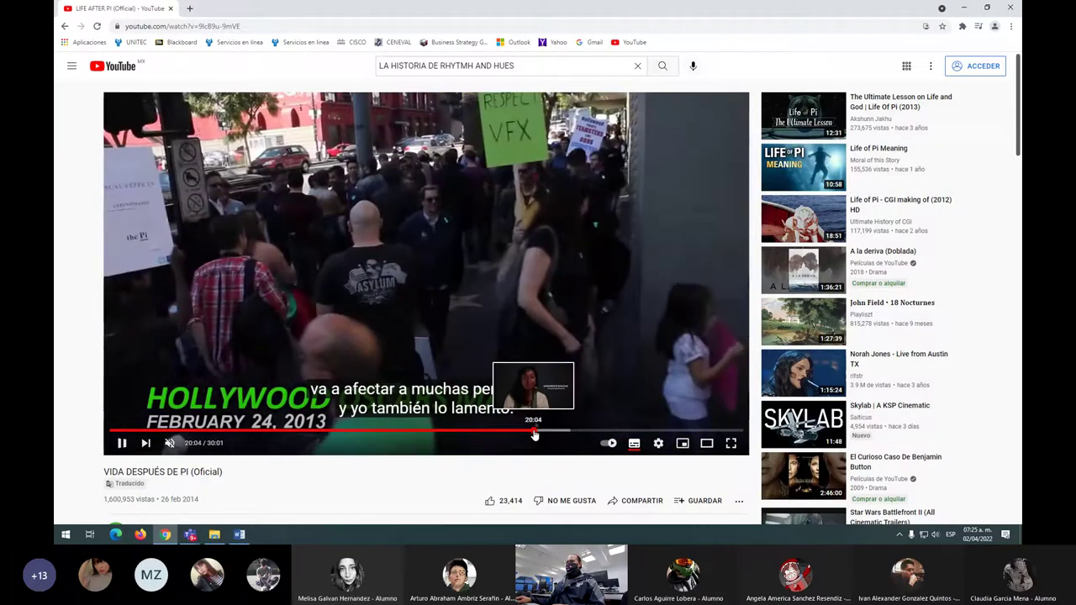
{"action": "left_click_drag", "start_coordinate": [499, 434], "coordinate": [440, 432]}
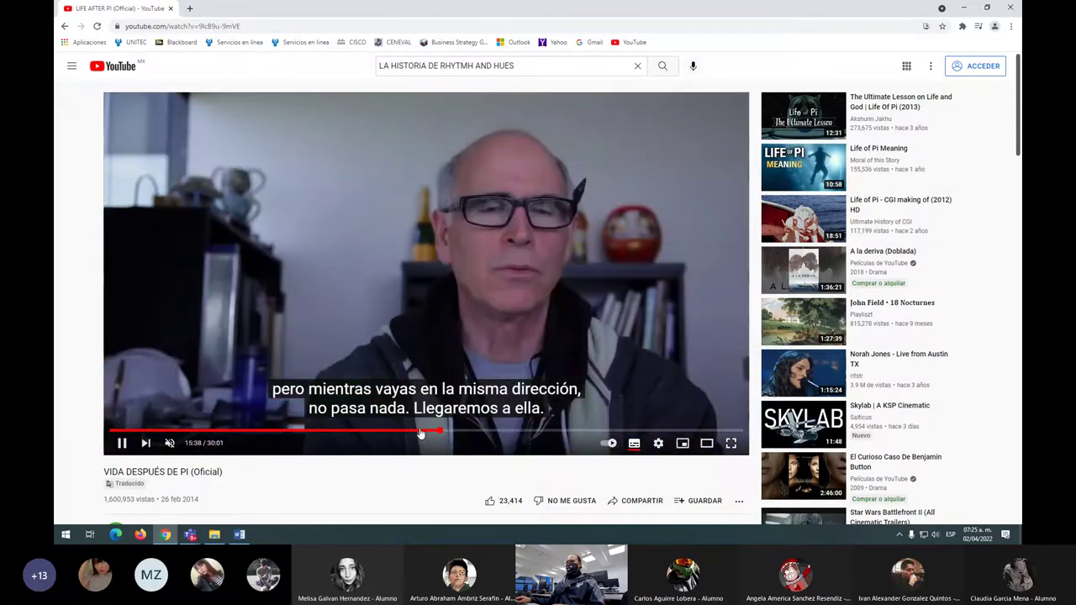
{"action": "left_click", "coordinate": [396, 433]}
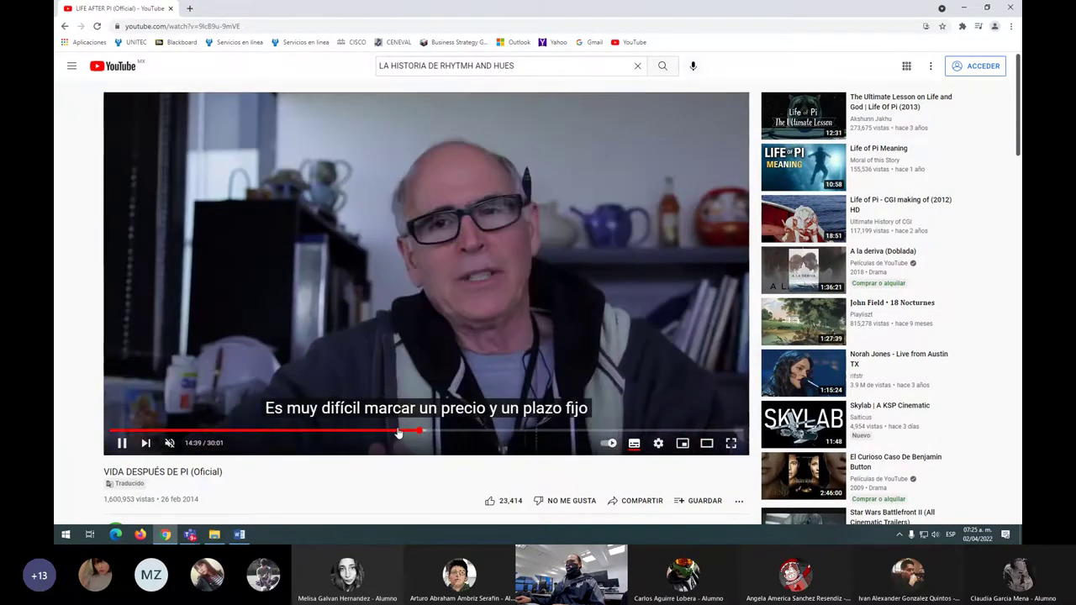
{"action": "left_click", "coordinate": [376, 434]}
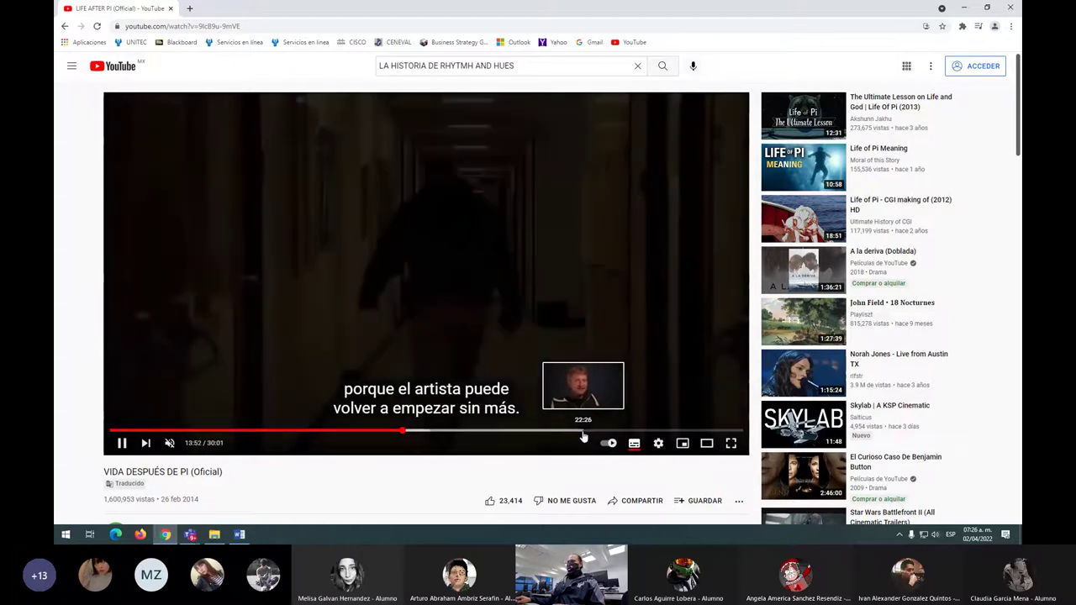
{"action": "scroll", "coordinate": [567, 434], "scroll_direction": "down", "scroll_amount": 1}
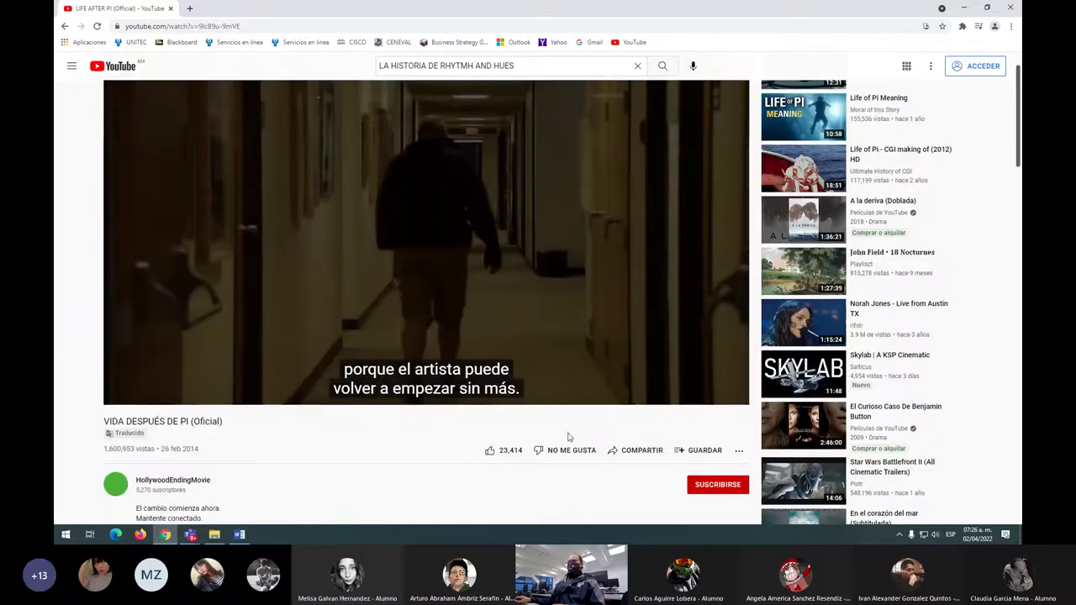
{"action": "scroll", "coordinate": [568, 437], "scroll_direction": "up", "scroll_amount": 1}
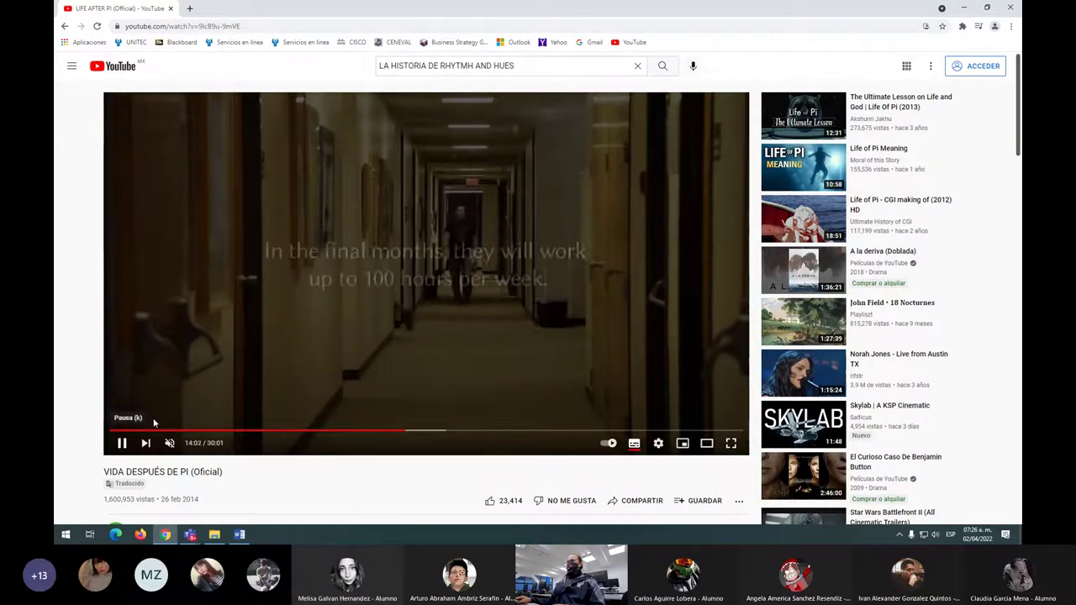
{"action": "key", "text": "alt+Tab"}
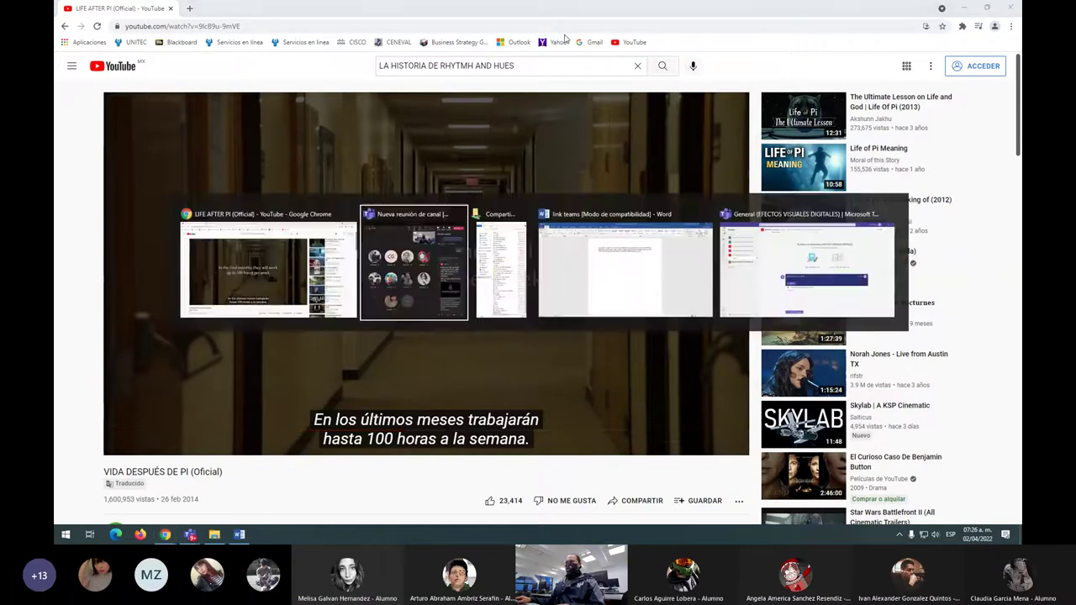
{"action": "key", "text": "alt+Tab"}
{"action": "key", "text": "alt+Tab"}
{"action": "key", "text": "alt+Tab"}
{"action": "key", "text": "alt+Tab"}
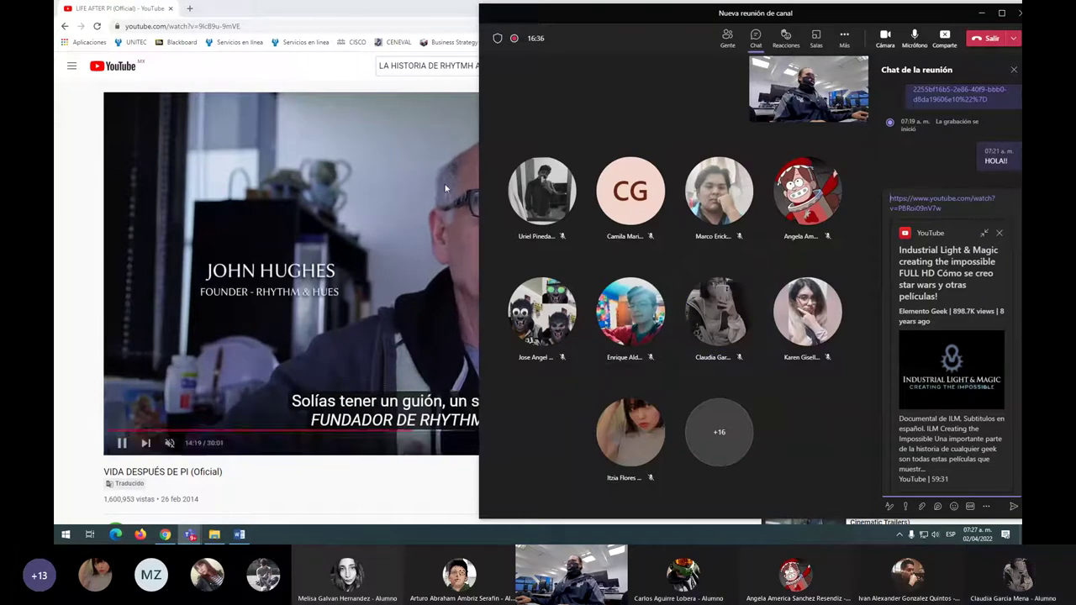
{"action": "left_click", "coordinate": [326, 14]}
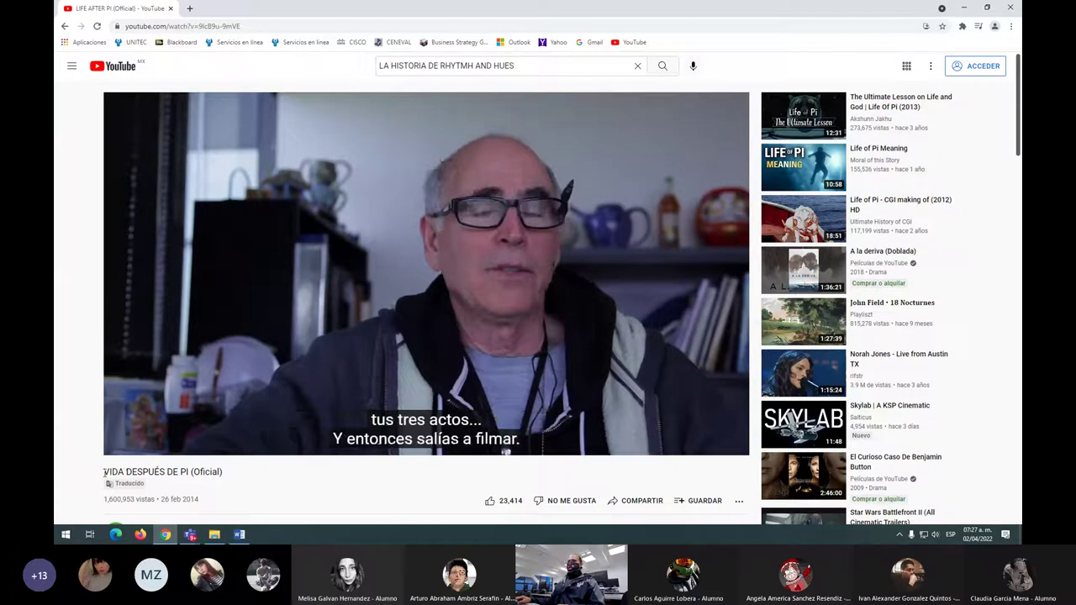
Replace the search query with 'LA HISTIA DE PIXAR' and run the search.
{"action": "left_click_drag", "start_coordinate": [103, 473], "coordinate": [188, 472]}
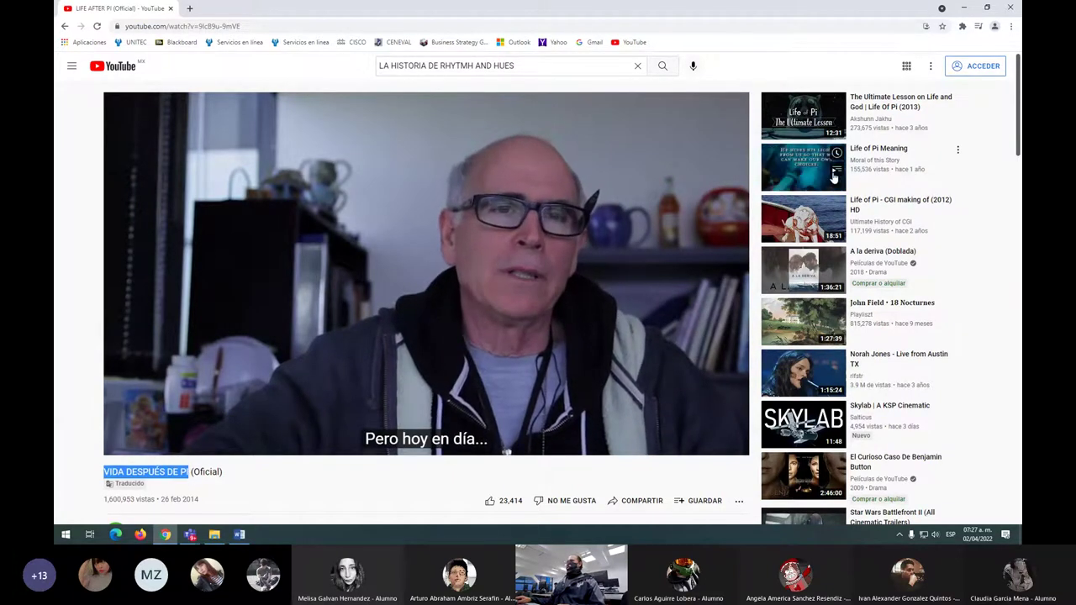
{"action": "mouse_move", "coordinate": [535, 367]}
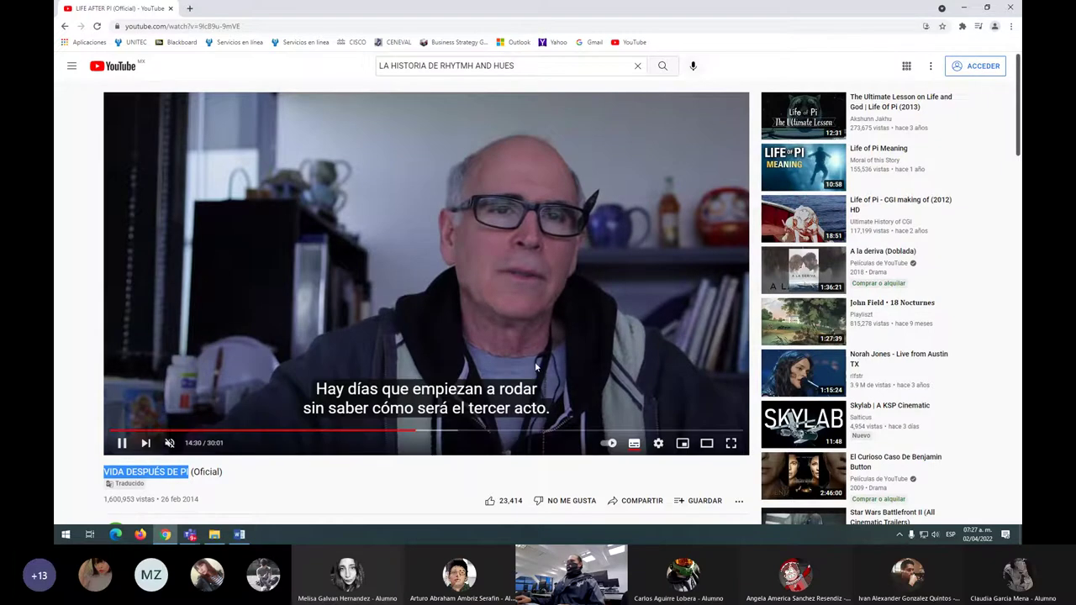
{"action": "left_click_drag", "start_coordinate": [514, 65], "coordinate": [341, 70]}
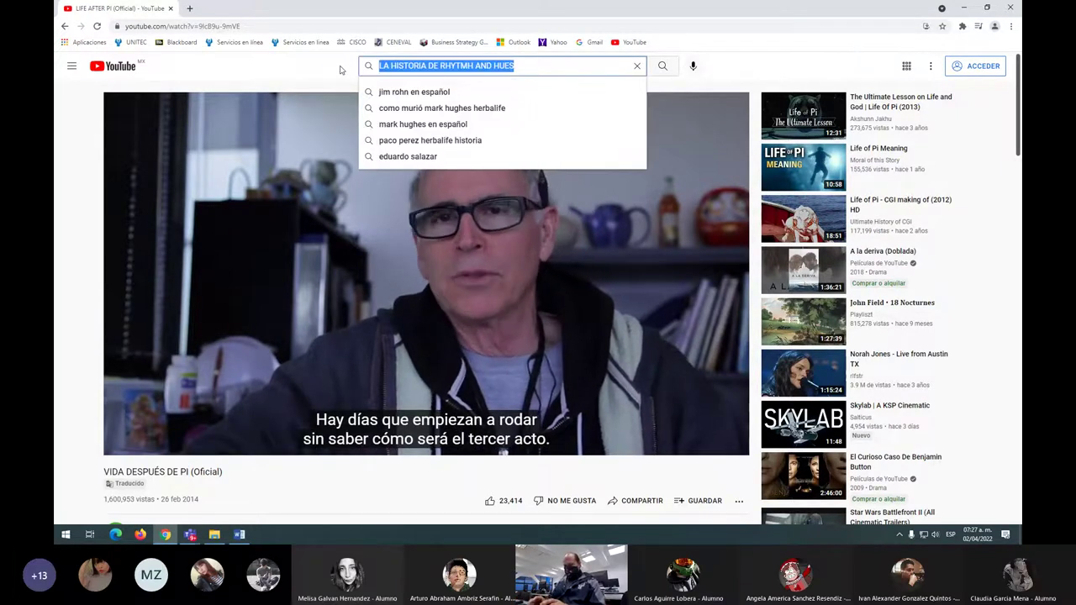
{"action": "type", "text": "LA HIST"}
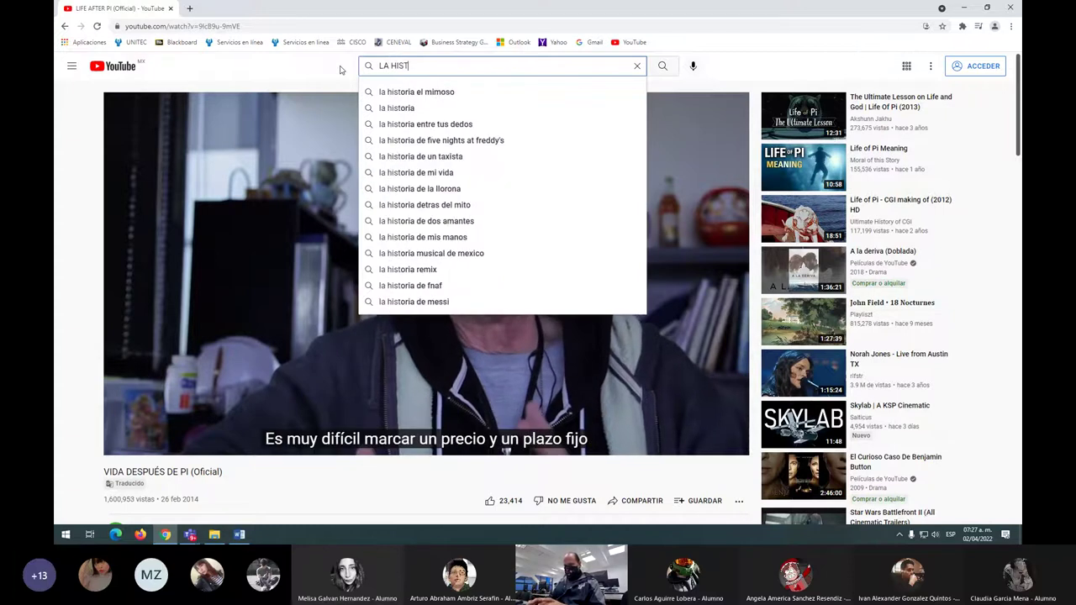
{"action": "type", "text": "IA DE PIX"}
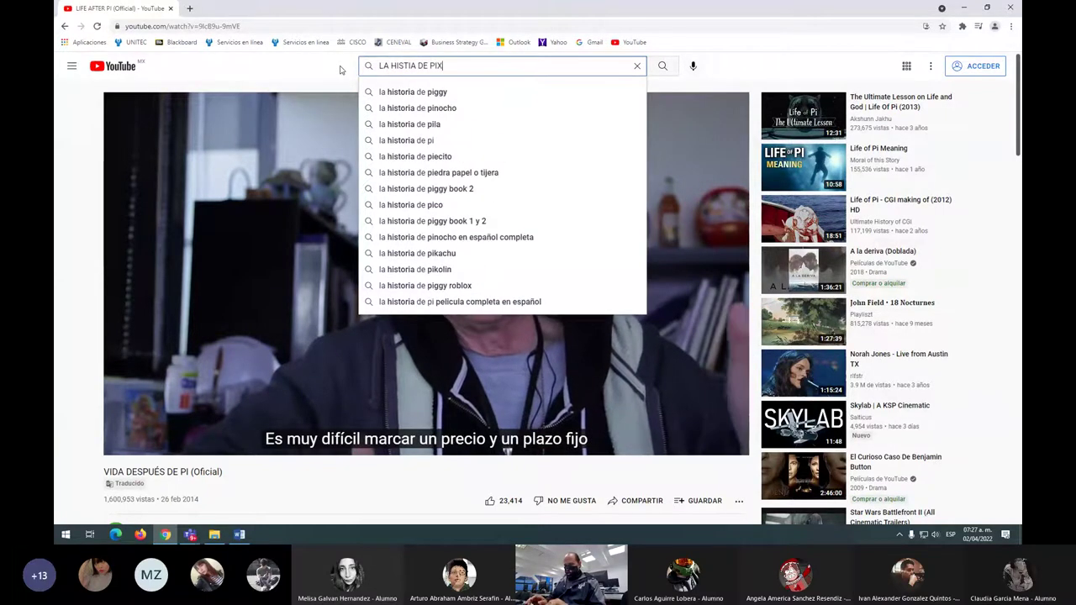
{"action": "type", "text": "AR"}
{"action": "key", "text": "Return"}
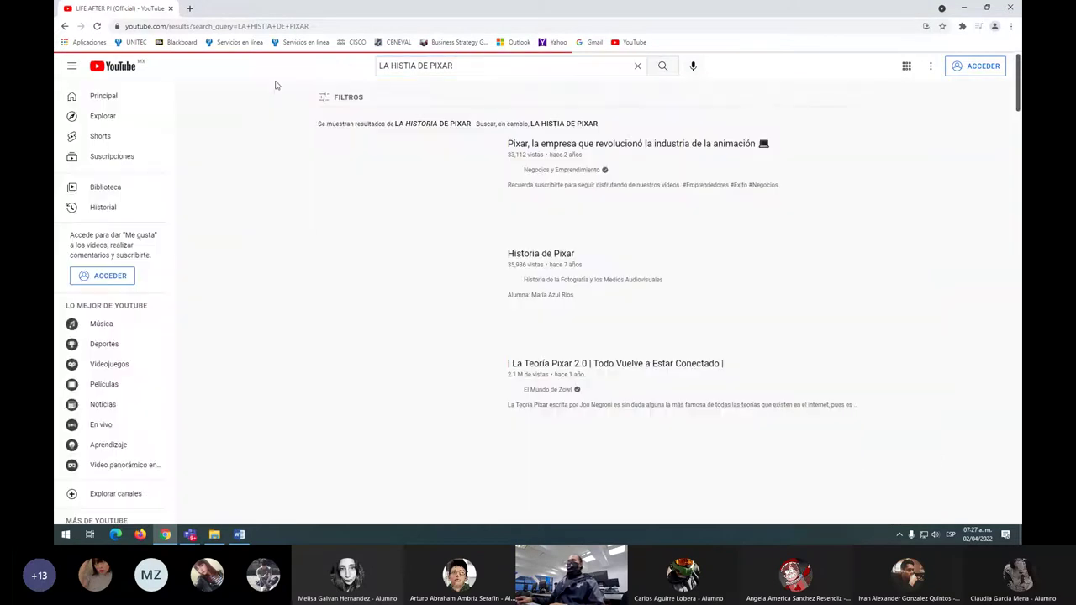
Open the Historia de Pixar video and skip ahead to about 1:14.
{"action": "left_click", "coordinate": [436, 272]}
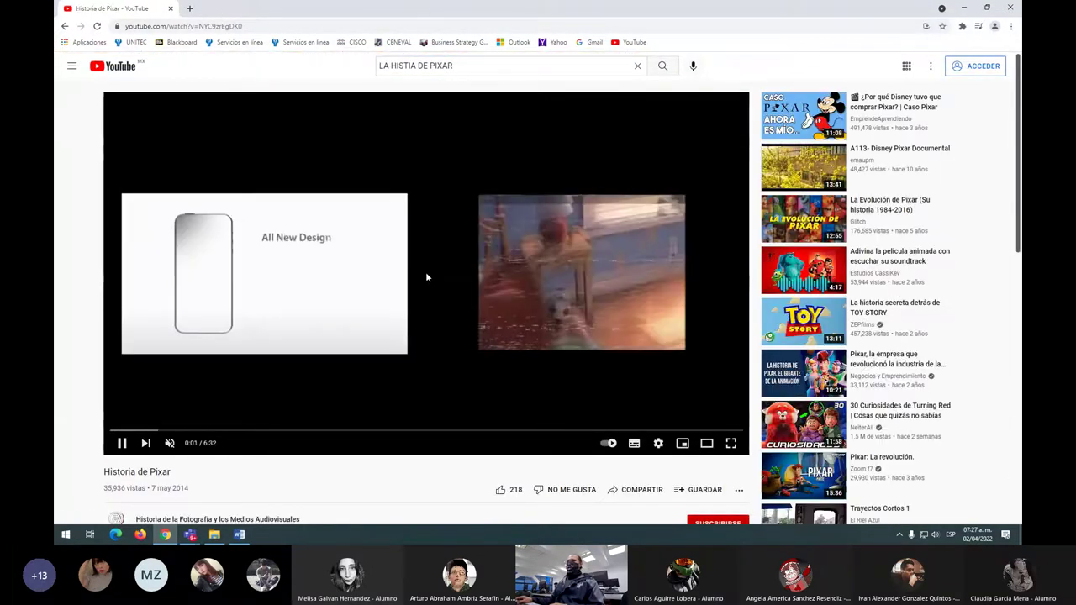
{"action": "left_click", "coordinate": [228, 430]}
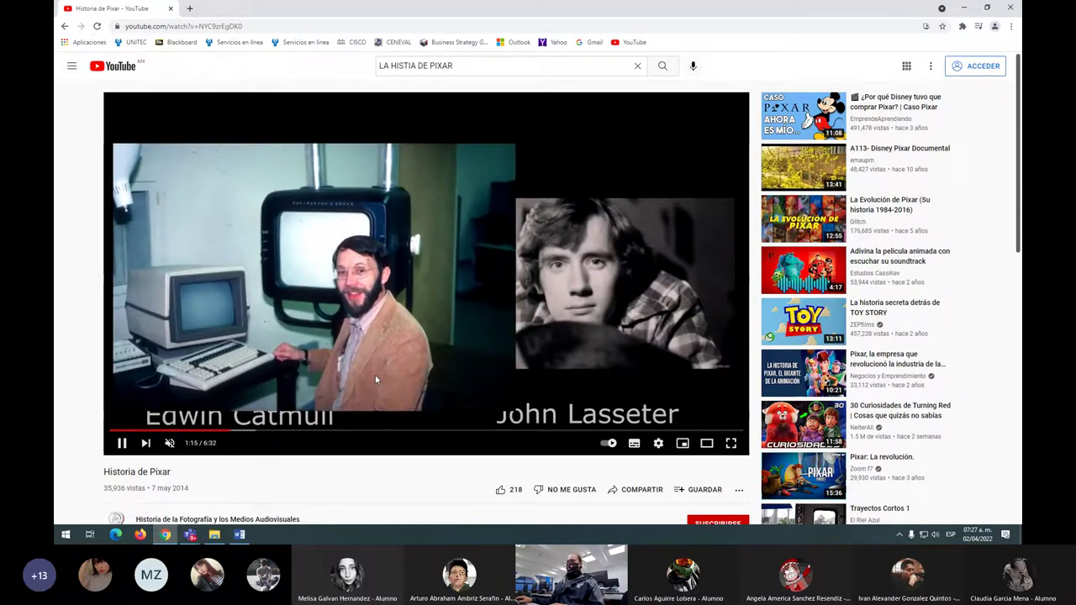
{"action": "scroll", "coordinate": [375, 380], "scroll_direction": "down", "scroll_amount": 3}
{"action": "scroll", "coordinate": [376, 379], "scroll_direction": "up", "scroll_amount": 3}
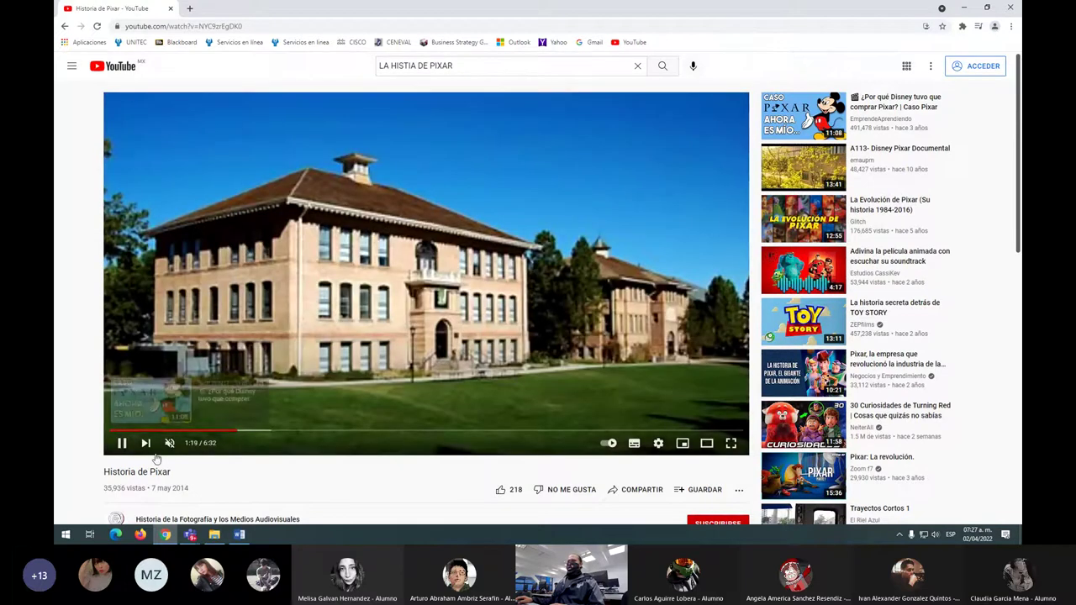
Select the 'Historia de Pixar' title text, then select the whole search query.
{"action": "left_click_drag", "start_coordinate": [149, 473], "coordinate": [875, 469]}
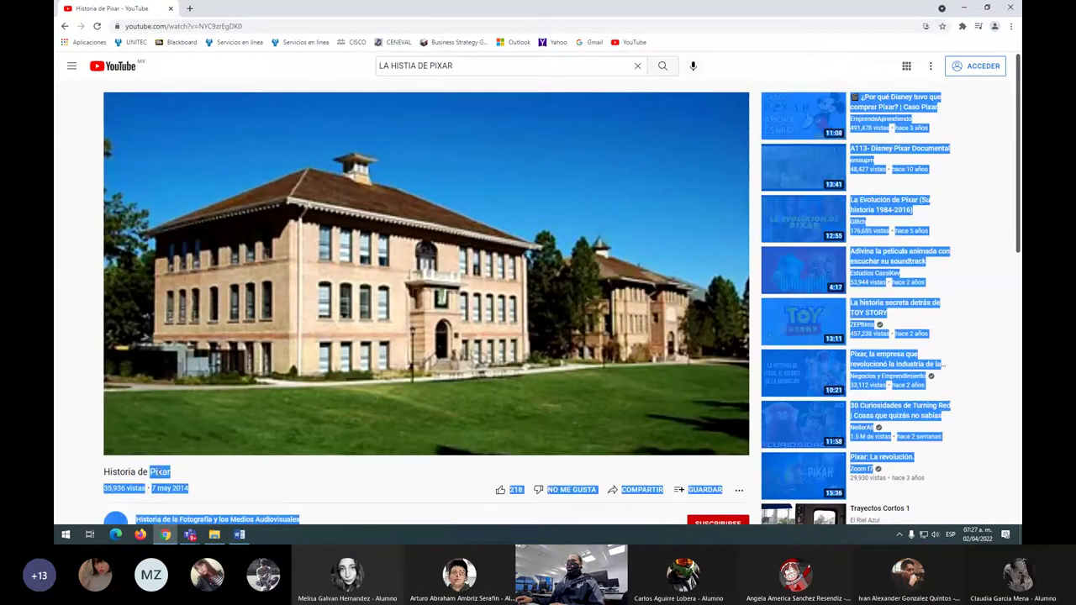
{"action": "left_click", "coordinate": [172, 474]}
{"action": "left_click_drag", "start_coordinate": [104, 472], "coordinate": [171, 472]}
{"action": "key", "text": "ctrl+c"}
{"action": "left_click", "coordinate": [123, 472]}
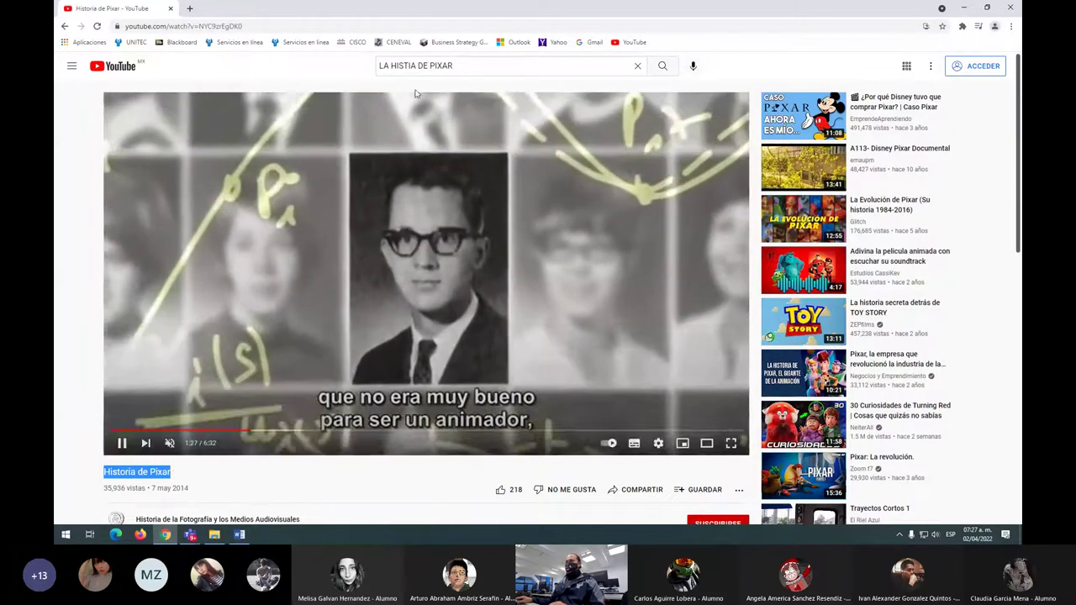
{"action": "triple_click", "coordinate": [360, 66]}
{"action": "key", "text": "ctrl+v"}
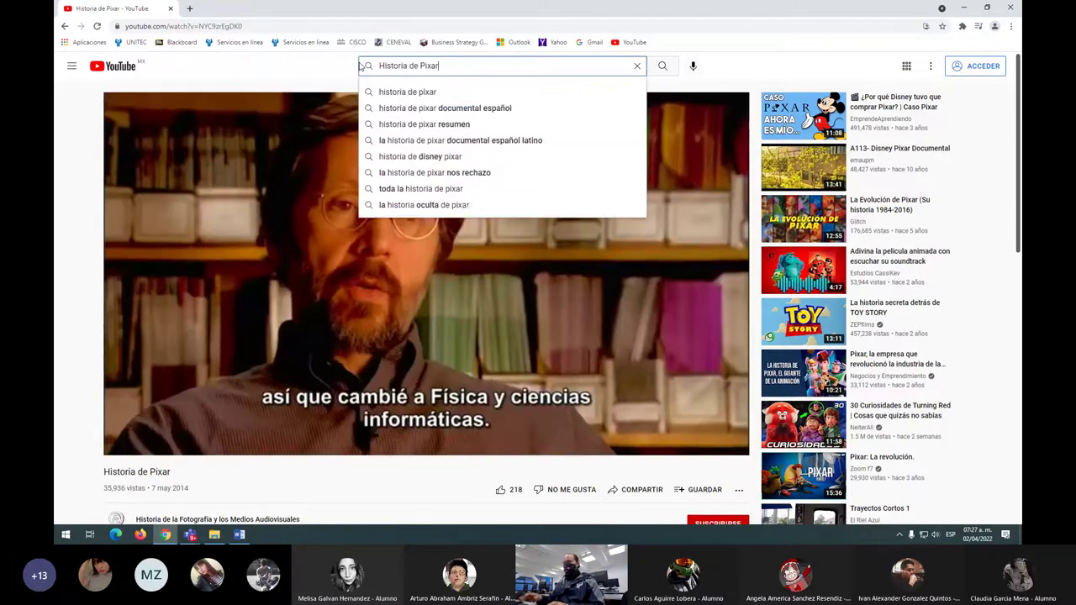
{"action": "key", "text": "Return"}
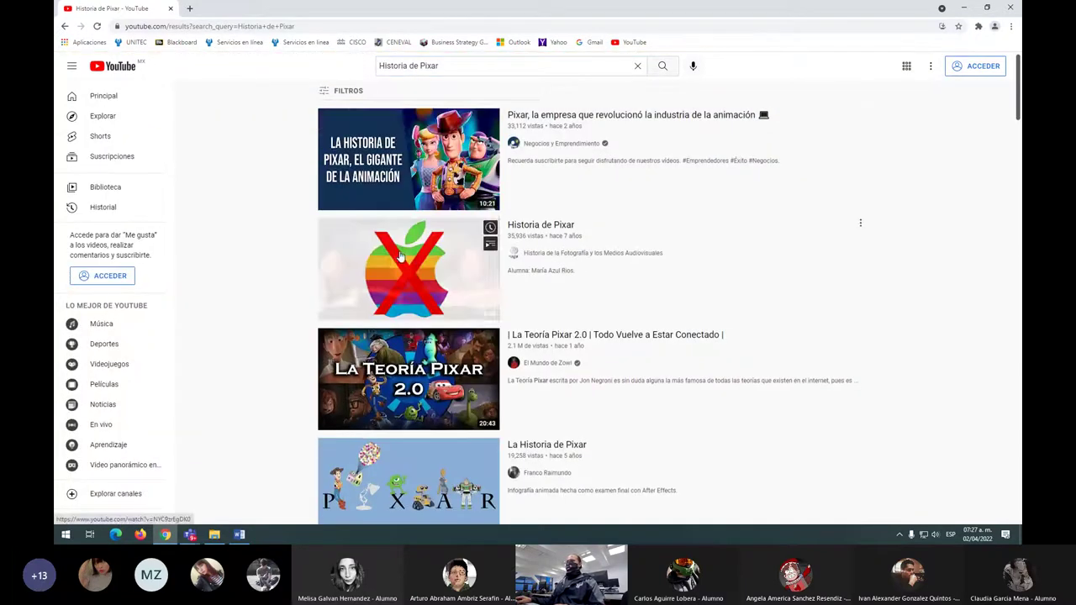
{"action": "scroll", "coordinate": [400, 256], "scroll_direction": "down", "scroll_amount": 1}
{"action": "scroll", "coordinate": [400, 256], "scroll_direction": "down", "scroll_amount": 3}
{"action": "scroll", "coordinate": [400, 256], "scroll_direction": "down", "scroll_amount": 2}
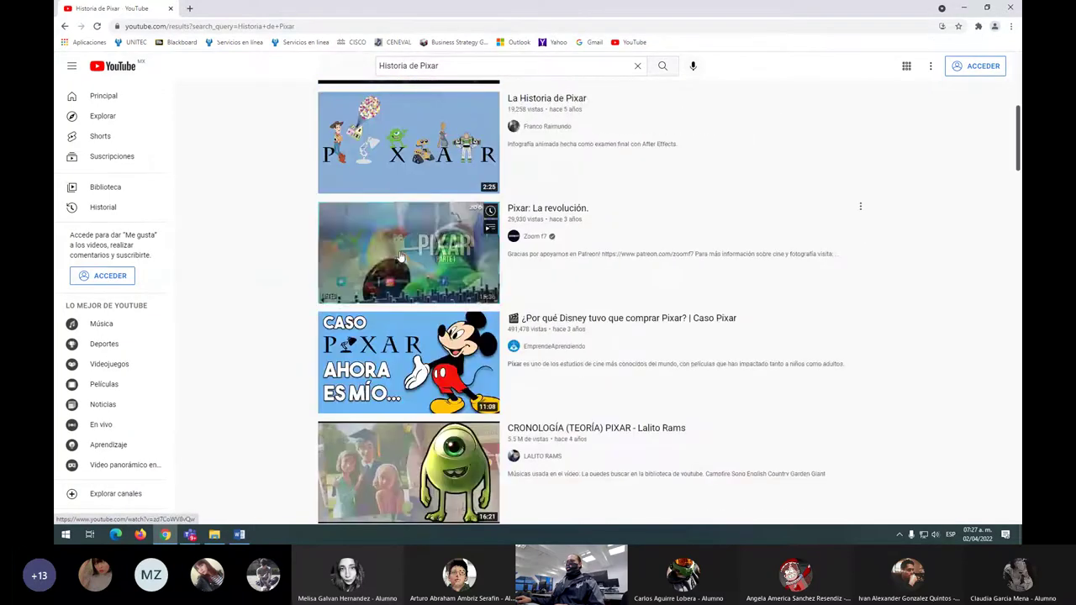
{"action": "scroll", "coordinate": [400, 257], "scroll_direction": "down", "scroll_amount": 2}
{"action": "scroll", "coordinate": [401, 256], "scroll_direction": "down", "scroll_amount": 3}
{"action": "scroll", "coordinate": [400, 257], "scroll_direction": "down", "scroll_amount": 2}
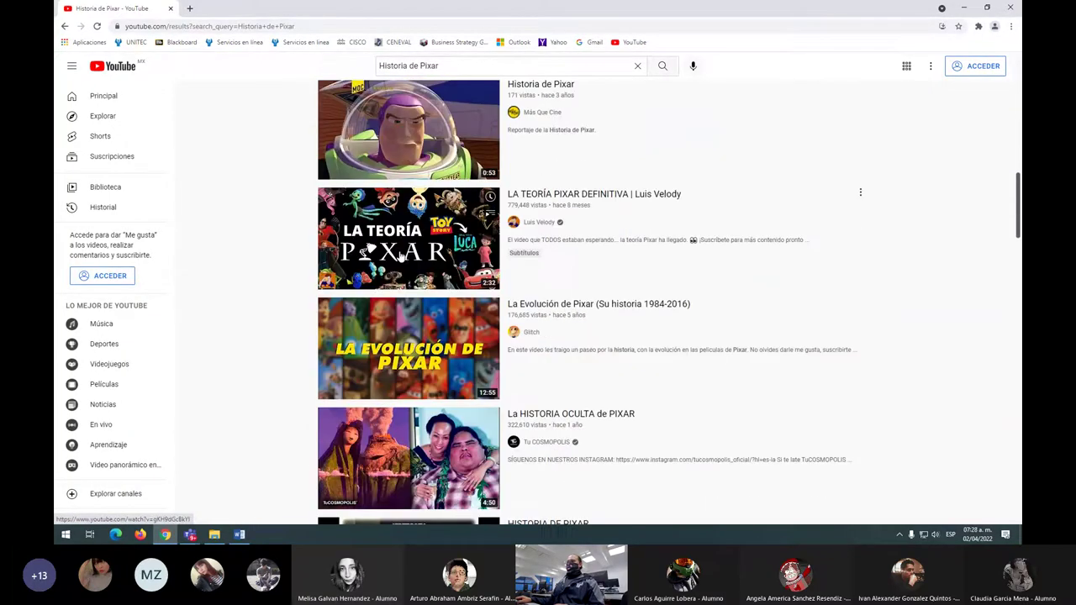
{"action": "scroll", "coordinate": [400, 257], "scroll_direction": "down", "scroll_amount": 2}
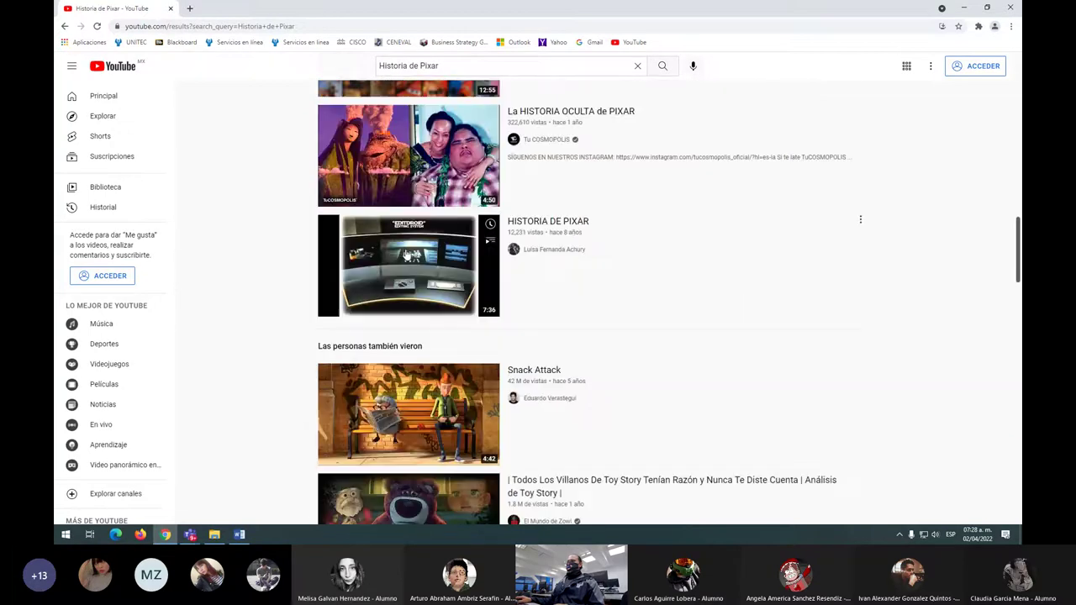
{"action": "scroll", "coordinate": [400, 257], "scroll_direction": "down", "scroll_amount": 2}
{"action": "scroll", "coordinate": [404, 254], "scroll_direction": "down", "scroll_amount": 2}
{"action": "scroll", "coordinate": [407, 255], "scroll_direction": "down", "scroll_amount": 1}
{"action": "scroll", "coordinate": [407, 255], "scroll_direction": "down", "scroll_amount": 2}
{"action": "scroll", "coordinate": [407, 255], "scroll_direction": "down", "scroll_amount": 2}
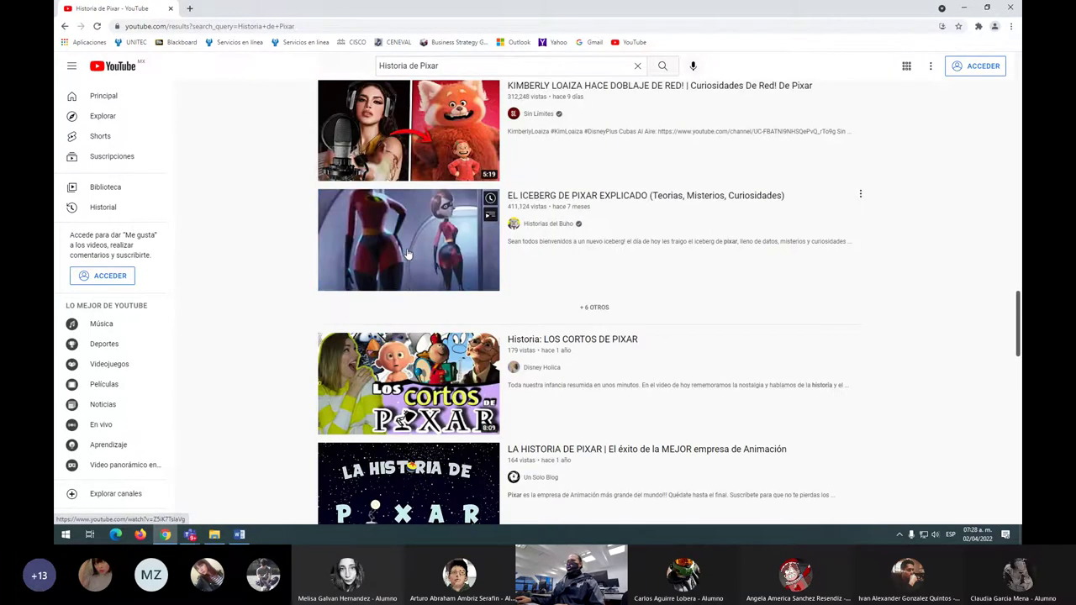
{"action": "scroll", "coordinate": [441, 307], "scroll_direction": "down", "scroll_amount": 2}
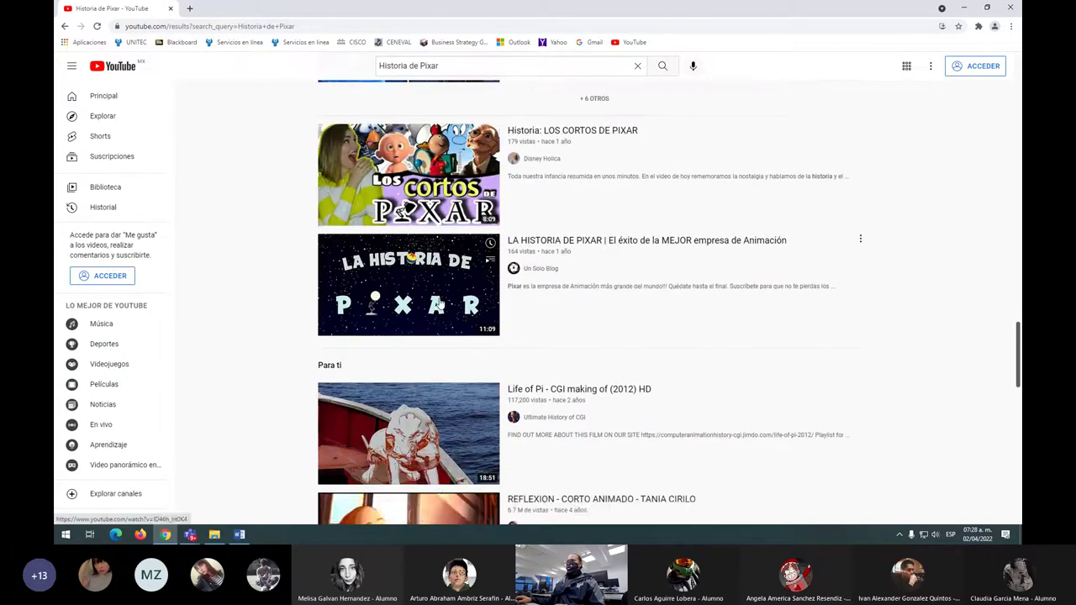
{"action": "scroll", "coordinate": [440, 304], "scroll_direction": "down", "scroll_amount": 3}
{"action": "scroll", "coordinate": [440, 305], "scroll_direction": "down", "scroll_amount": 2}
{"action": "scroll", "coordinate": [440, 305], "scroll_direction": "down", "scroll_amount": 1}
{"action": "scroll", "coordinate": [441, 304], "scroll_direction": "down", "scroll_amount": 1}
{"action": "scroll", "coordinate": [441, 304], "scroll_direction": "down", "scroll_amount": 2}
{"action": "scroll", "coordinate": [441, 304], "scroll_direction": "down", "scroll_amount": 1}
{"action": "scroll", "coordinate": [441, 305], "scroll_direction": "down", "scroll_amount": 1}
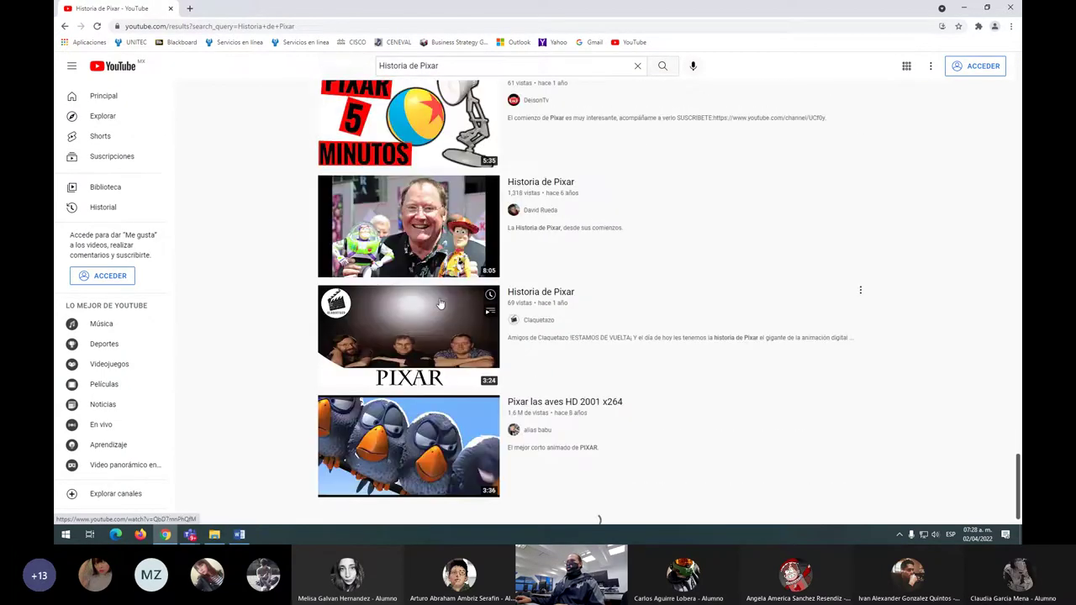
{"action": "scroll", "coordinate": [435, 322], "scroll_direction": "down", "scroll_amount": 3}
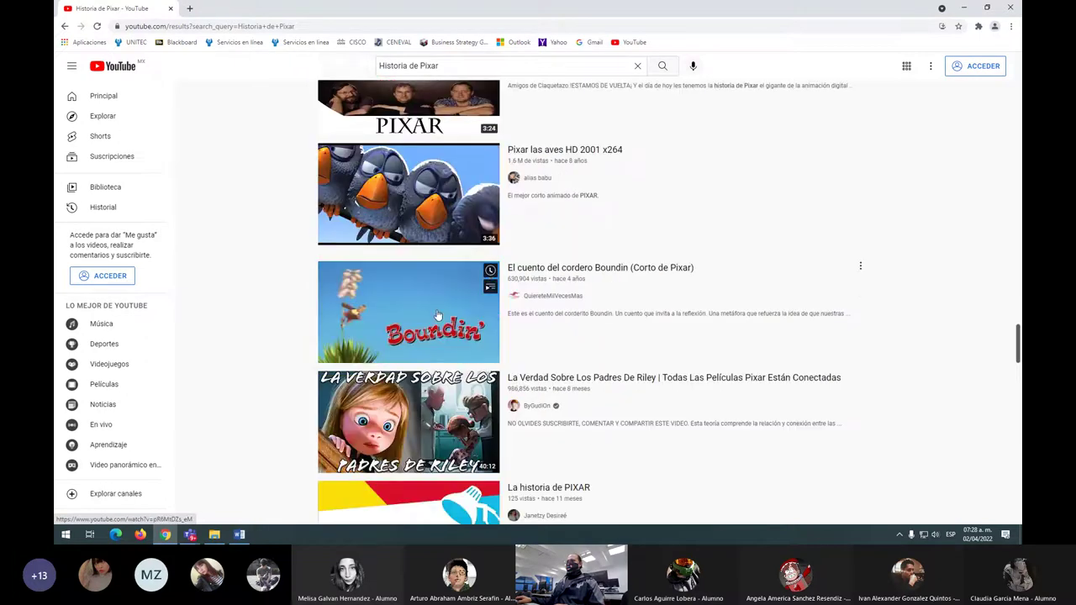
{"action": "scroll", "coordinate": [435, 322], "scroll_direction": "up", "scroll_amount": 2}
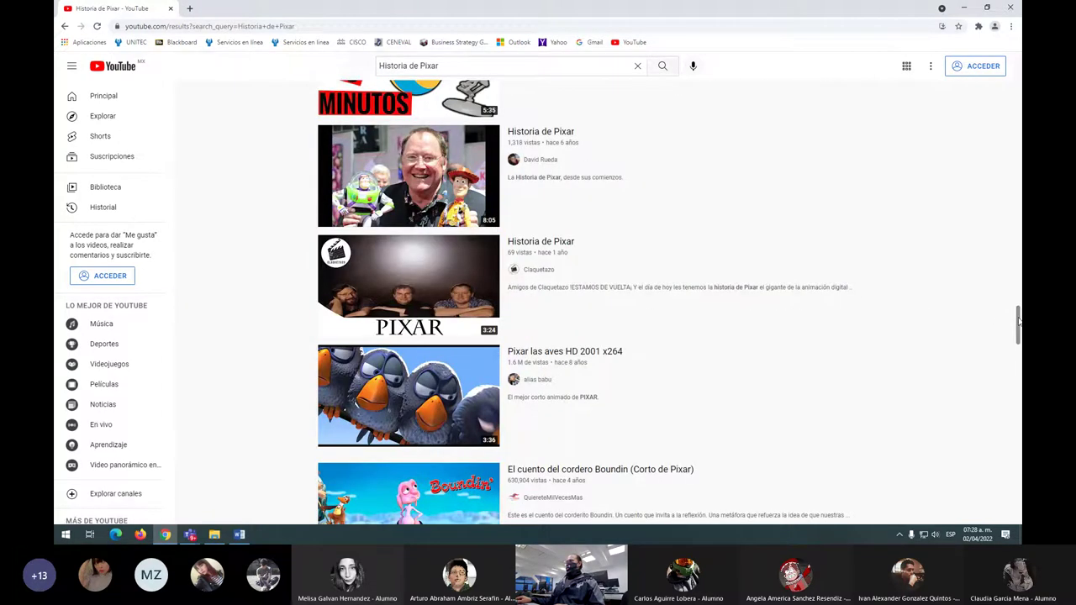
{"action": "left_click_drag", "start_coordinate": [1018, 319], "coordinate": [1017, 69]}
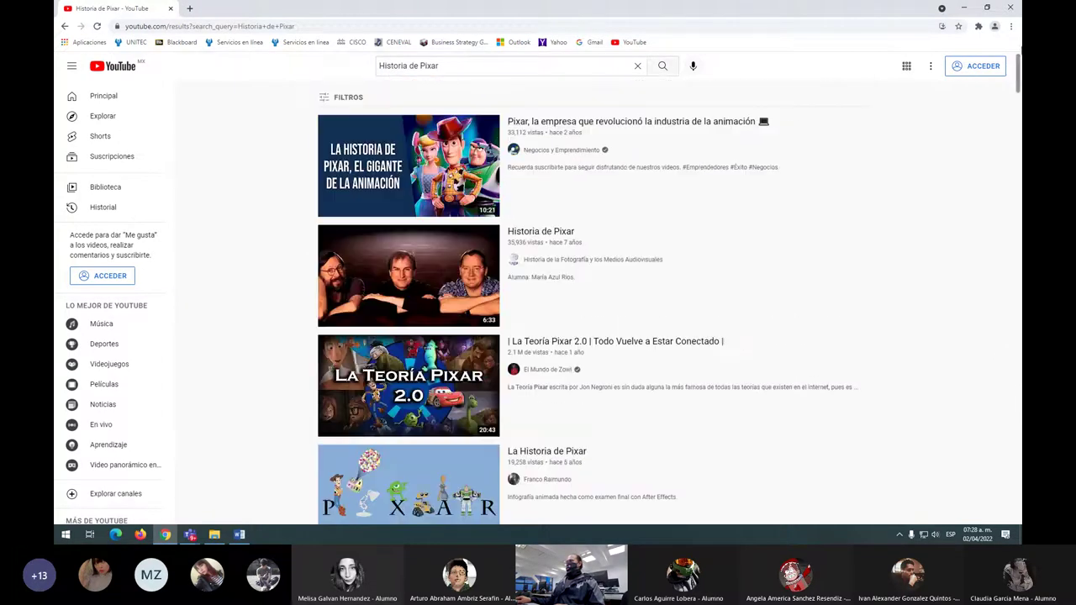
Search for 'the pixar story full documentary' from the query suggestions.
{"action": "left_click", "coordinate": [419, 66]}
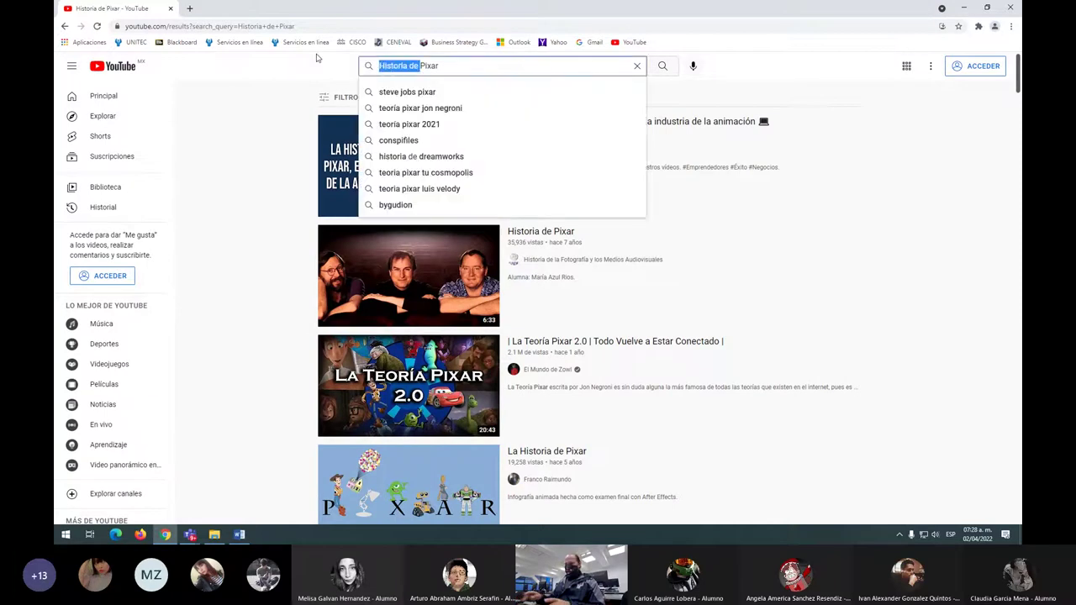
{"action": "type", "text": "THE"}
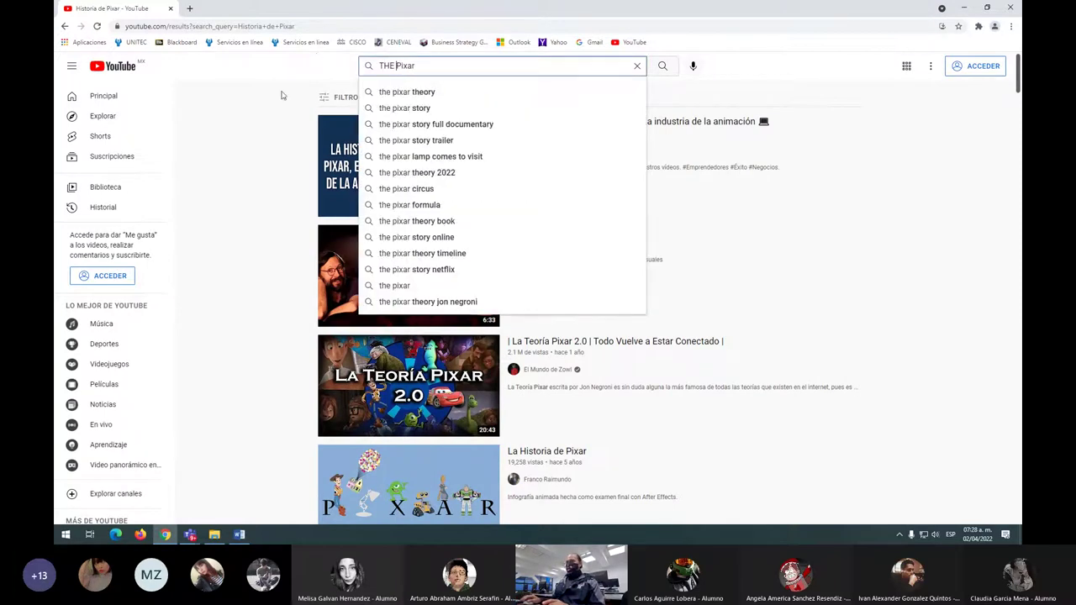
{"action": "left_click", "coordinate": [423, 124]}
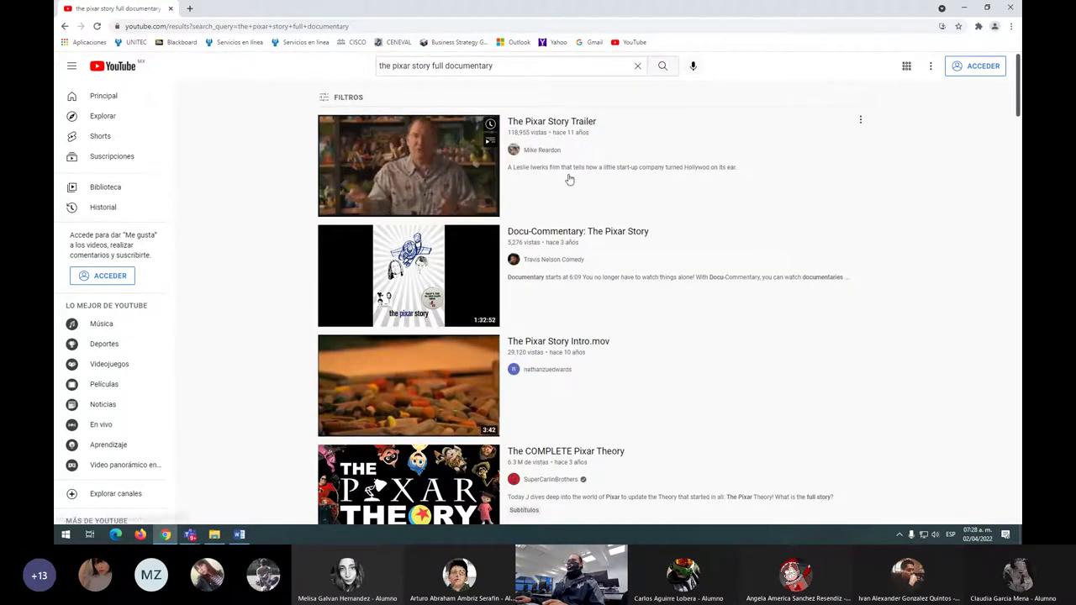
{"action": "mouse_move", "coordinate": [576, 275]}
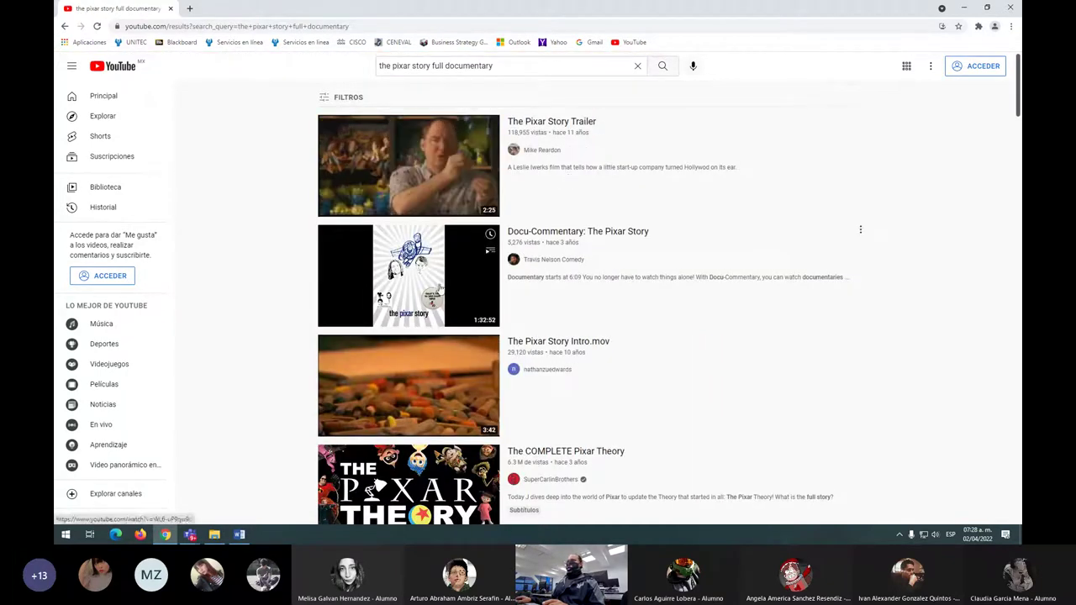
{"action": "scroll", "coordinate": [437, 286], "scroll_direction": "down", "scroll_amount": 1}
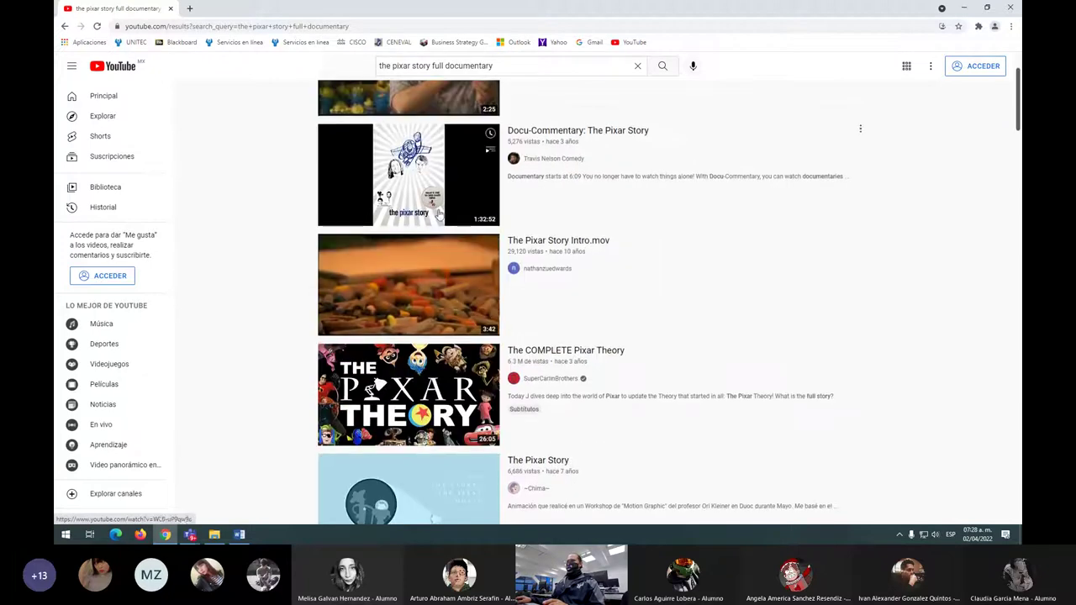
{"action": "scroll", "coordinate": [450, 323], "scroll_direction": "down", "scroll_amount": 1}
{"action": "scroll", "coordinate": [445, 315], "scroll_direction": "up", "scroll_amount": 2}
{"action": "scroll", "coordinate": [438, 294], "scroll_direction": "up", "scroll_amount": 1}
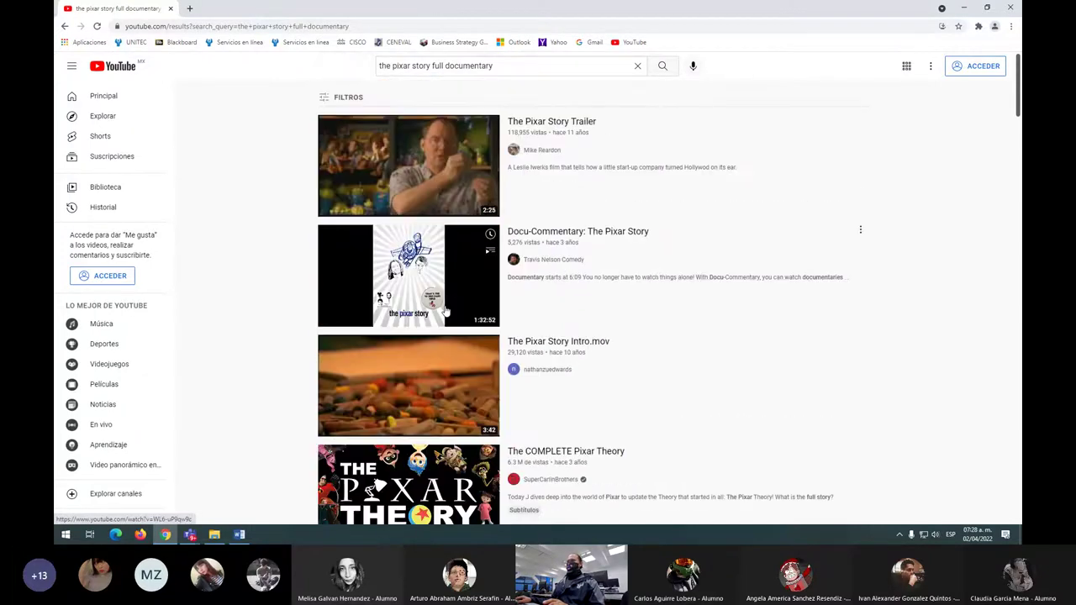
Open Docu-Commentary: The Pixar Story and skip ahead to 11:40, 22:11 and 41:46.
{"action": "left_click", "coordinate": [434, 286]}
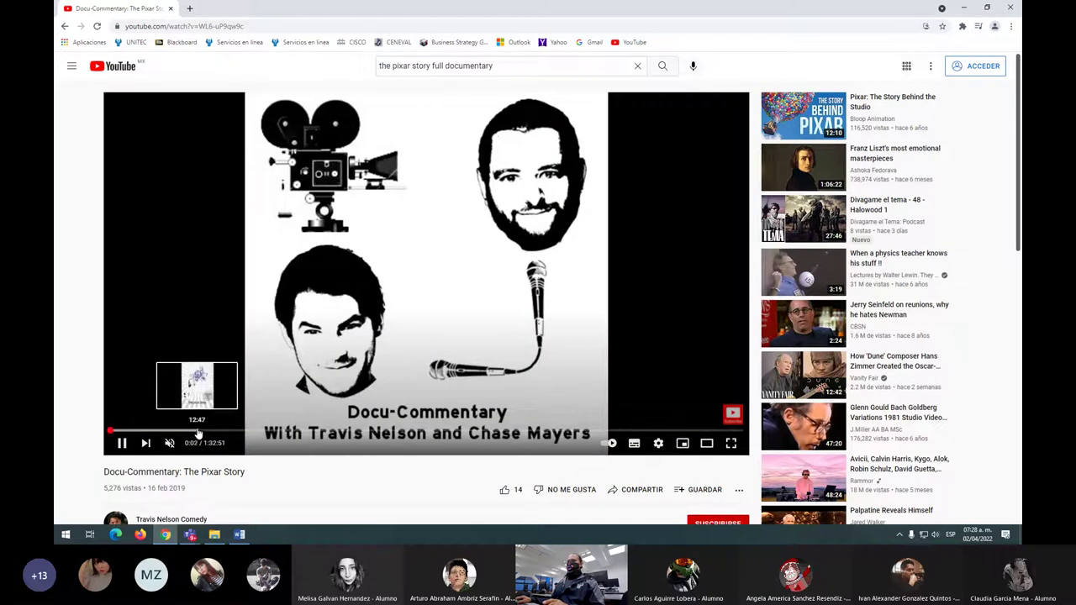
{"action": "left_click_drag", "start_coordinate": [195, 433], "coordinate": [191, 431]}
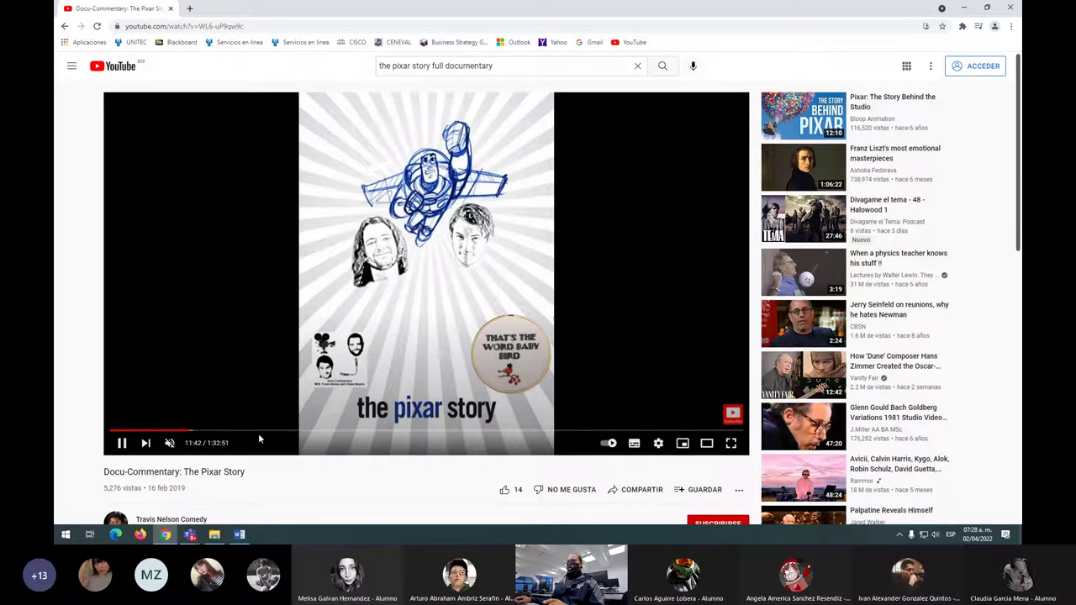
{"action": "left_click", "coordinate": [262, 432]}
{"action": "left_click", "coordinate": [396, 432]}
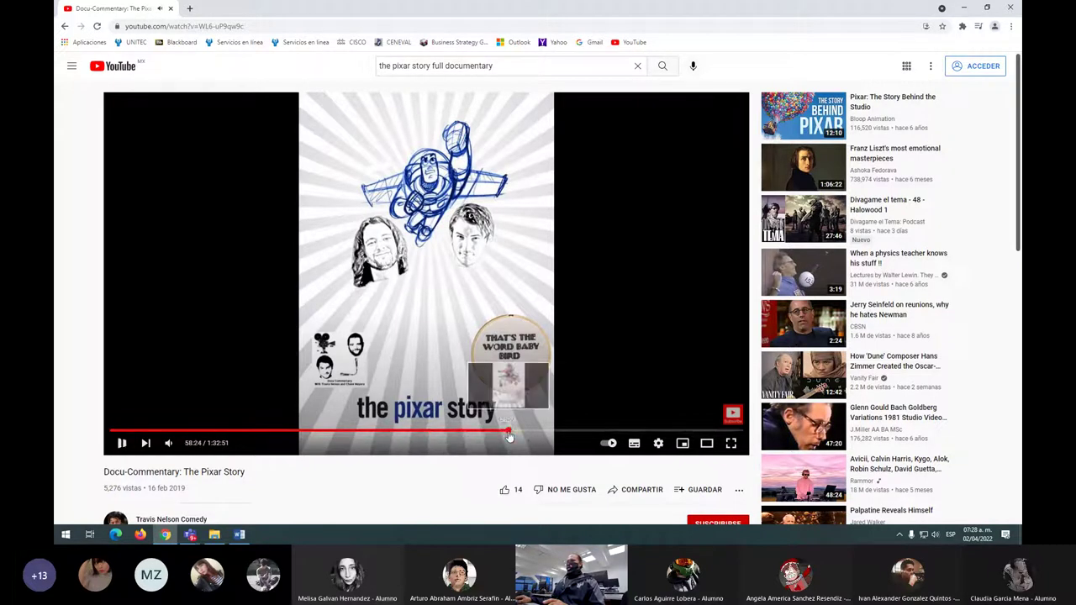
Return to the search results, scroll far down the list, and jump back to the top.
{"action": "left_click", "coordinate": [65, 27]}
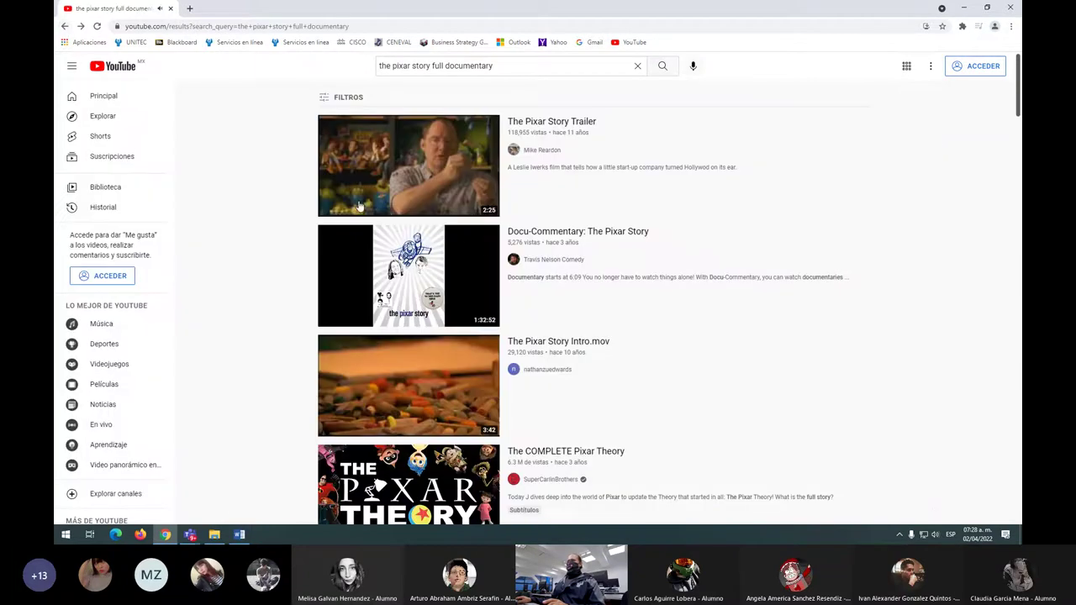
{"action": "scroll", "coordinate": [494, 238], "scroll_direction": "down", "scroll_amount": 1}
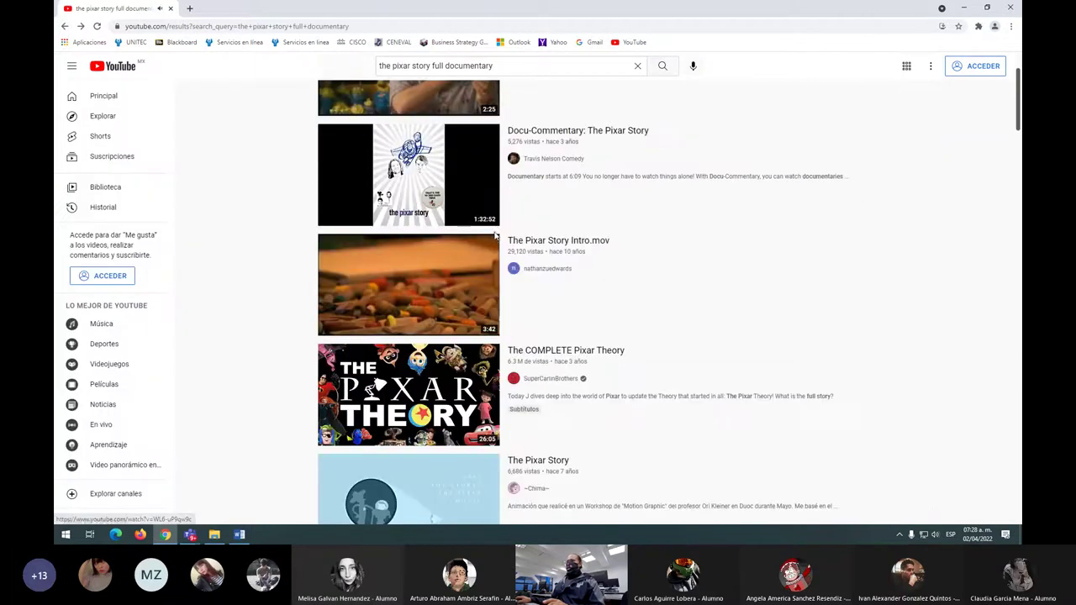
{"action": "scroll", "coordinate": [494, 238], "scroll_direction": "down", "scroll_amount": 2}
{"action": "scroll", "coordinate": [494, 238], "scroll_direction": "down", "scroll_amount": 2}
{"action": "scroll", "coordinate": [494, 238], "scroll_direction": "down", "scroll_amount": 1}
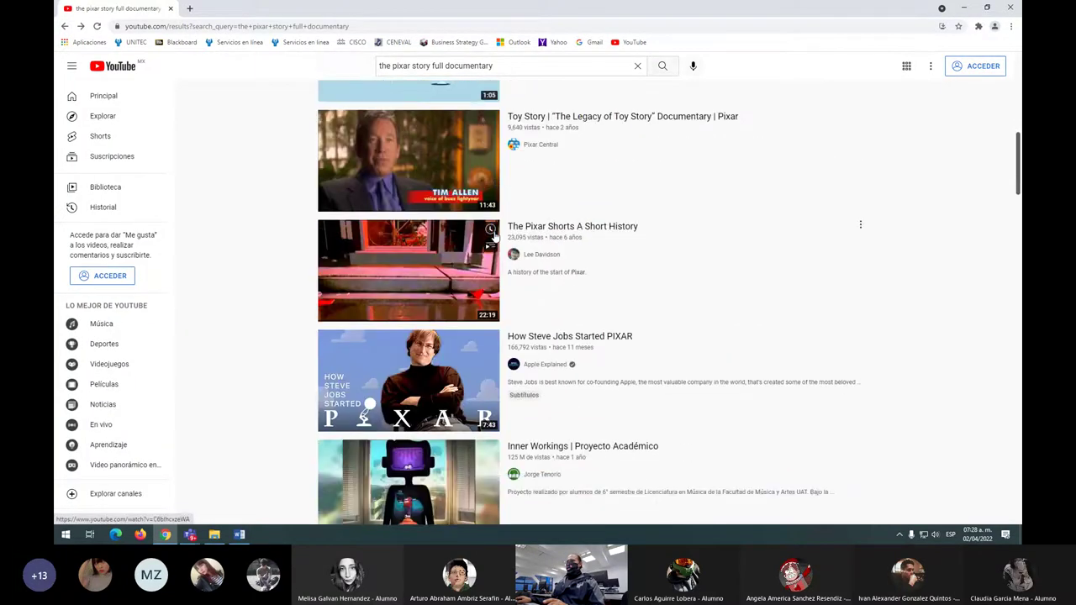
{"action": "scroll", "coordinate": [494, 238], "scroll_direction": "down", "scroll_amount": 1}
{"action": "scroll", "coordinate": [495, 238], "scroll_direction": "down", "scroll_amount": 1}
{"action": "scroll", "coordinate": [494, 238], "scroll_direction": "down", "scroll_amount": 1}
{"action": "scroll", "coordinate": [494, 238], "scroll_direction": "down", "scroll_amount": 1}
{"action": "scroll", "coordinate": [494, 238], "scroll_direction": "down", "scroll_amount": 2}
{"action": "scroll", "coordinate": [494, 238], "scroll_direction": "down", "scroll_amount": 2}
{"action": "scroll", "coordinate": [494, 238], "scroll_direction": "down", "scroll_amount": 2}
{"action": "scroll", "coordinate": [494, 238], "scroll_direction": "down", "scroll_amount": 2}
{"action": "scroll", "coordinate": [888, 351], "scroll_direction": "down", "scroll_amount": 1}
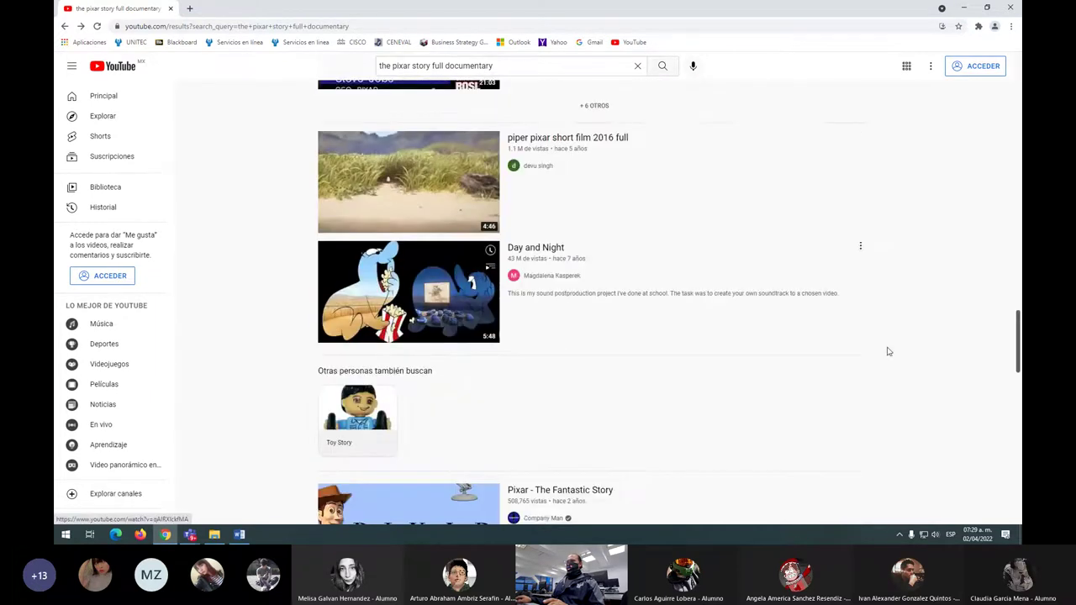
{"action": "scroll", "coordinate": [678, 367], "scroll_direction": "down", "scroll_amount": 2}
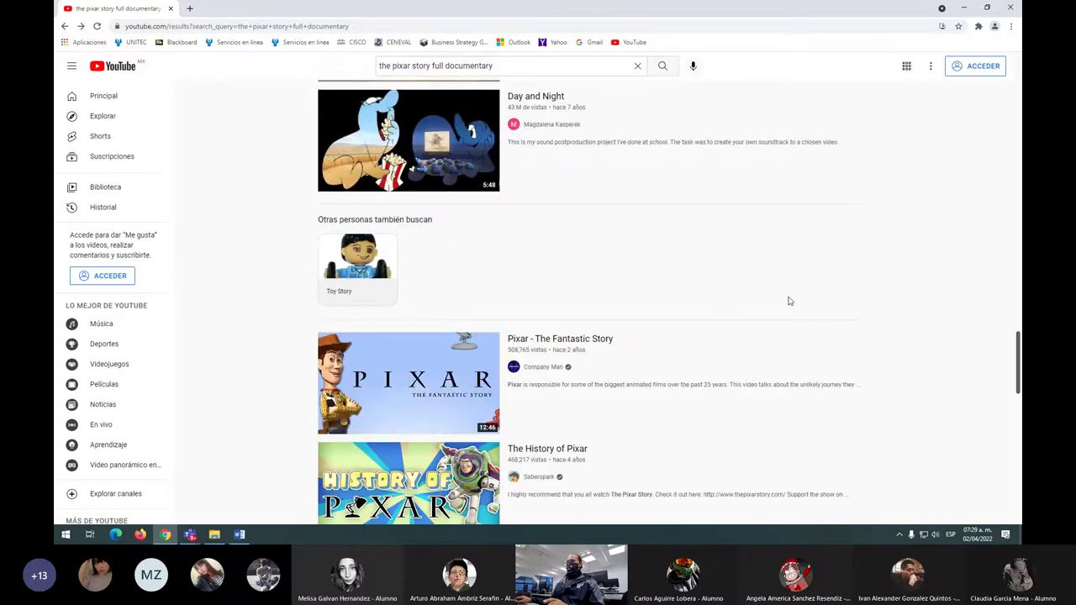
{"action": "scroll", "coordinate": [807, 306], "scroll_direction": "down", "scroll_amount": 2}
{"action": "scroll", "coordinate": [892, 313], "scroll_direction": "down", "scroll_amount": 2}
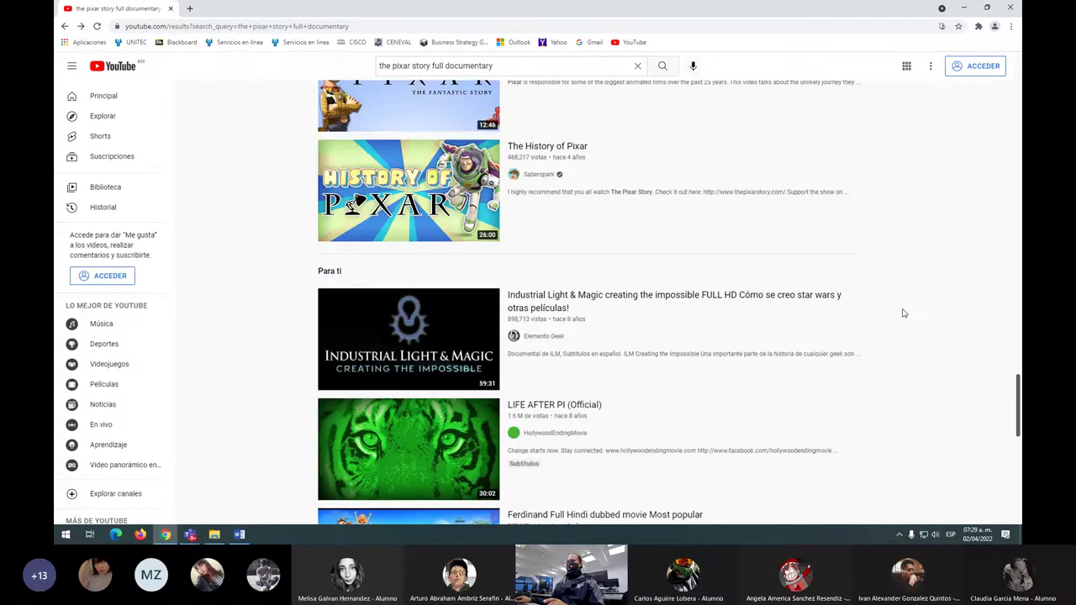
{"action": "scroll", "coordinate": [909, 315], "scroll_direction": "down", "scroll_amount": 1}
{"action": "scroll", "coordinate": [909, 314], "scroll_direction": "down", "scroll_amount": 1}
{"action": "scroll", "coordinate": [909, 314], "scroll_direction": "down", "scroll_amount": 1}
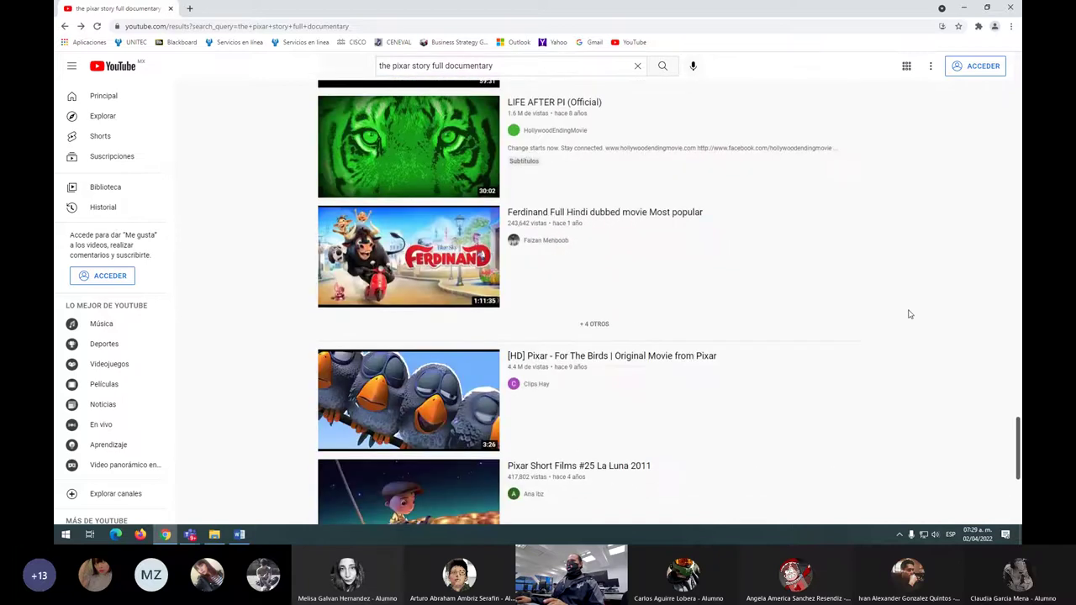
{"action": "scroll", "coordinate": [909, 315], "scroll_direction": "down", "scroll_amount": 1}
{"action": "scroll", "coordinate": [909, 314], "scroll_direction": "down", "scroll_amount": 1}
{"action": "scroll", "coordinate": [908, 314], "scroll_direction": "down", "scroll_amount": 1}
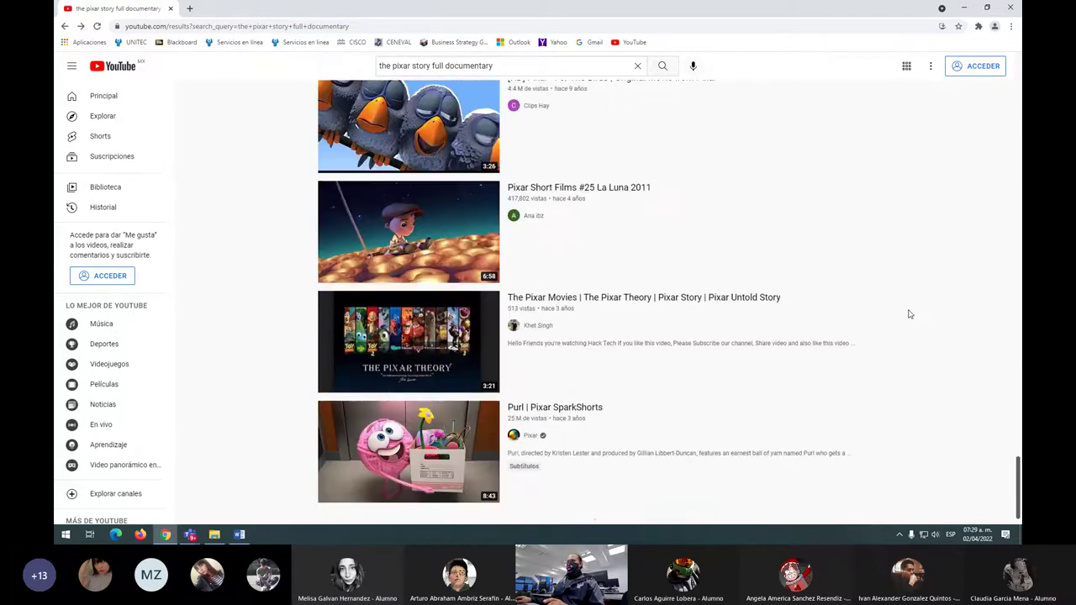
{"action": "scroll", "coordinate": [992, 396], "scroll_direction": "down", "scroll_amount": 1}
{"action": "mouse_move", "coordinate": [1018, 341]}
{"action": "left_mouse_down"}
{"action": "mouse_move", "coordinate": [1019, 492]}
{"action": "mouse_move", "coordinate": [1018, 338]}
{"action": "left_mouse_up"}
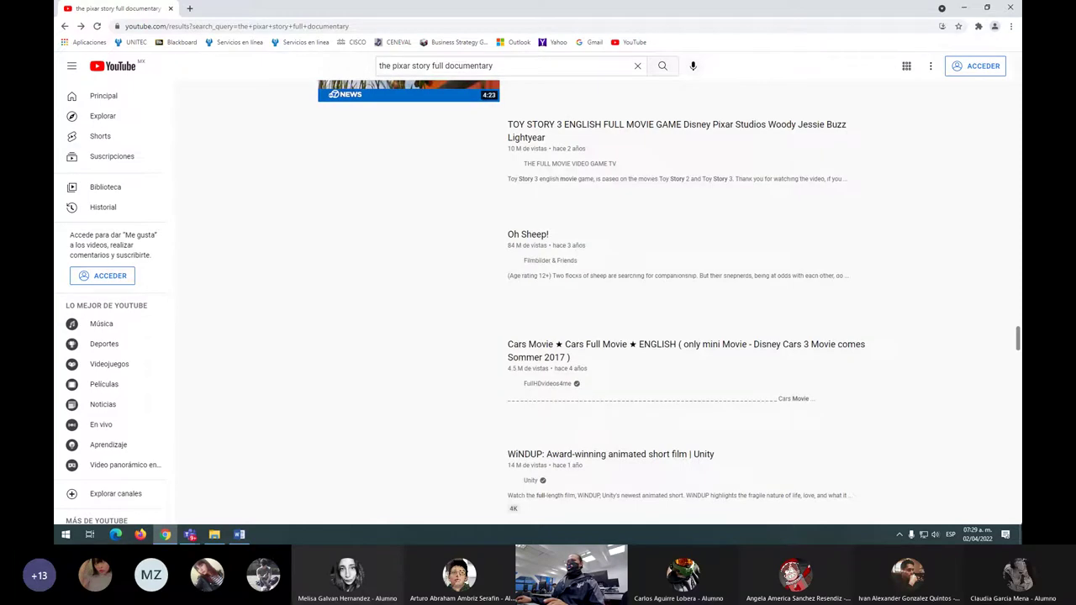
{"action": "scroll", "coordinate": [669, 302], "scroll_direction": "down", "scroll_amount": 2}
{"action": "scroll", "coordinate": [668, 302], "scroll_direction": "down", "scroll_amount": 1}
{"action": "scroll", "coordinate": [668, 302], "scroll_direction": "down", "scroll_amount": 1}
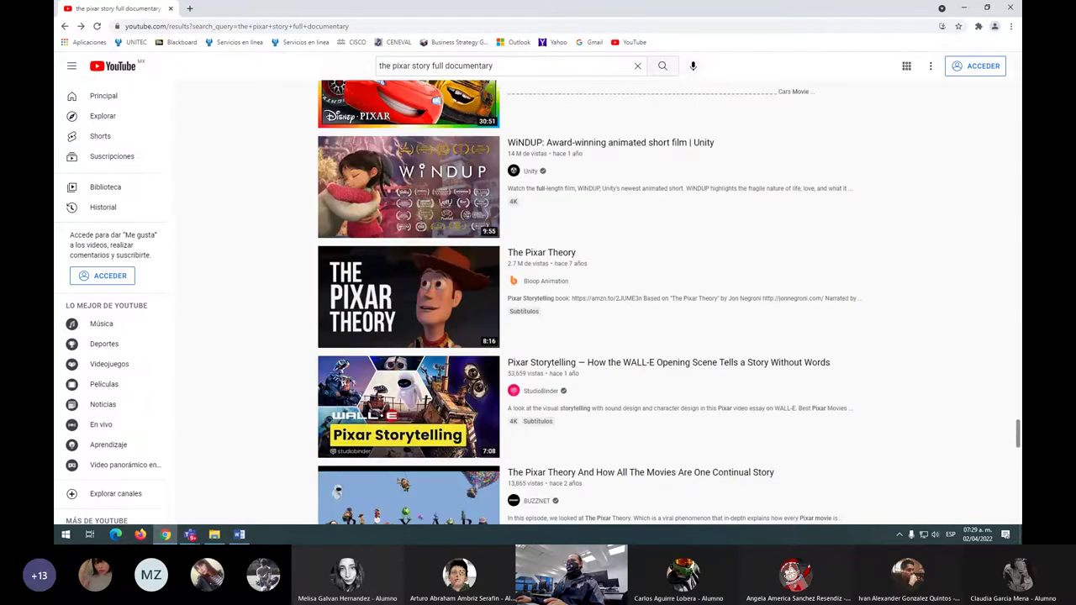
{"action": "key", "text": "Home"}
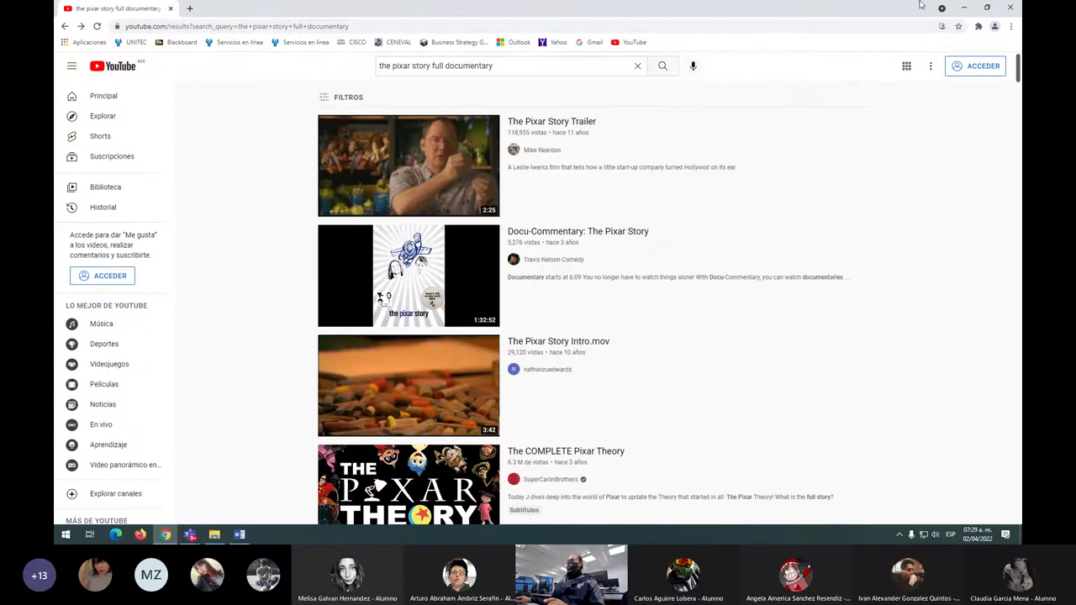
Go back through the browser history to the LIFE AFTER PI video.
{"action": "left_click", "coordinate": [966, 10]}
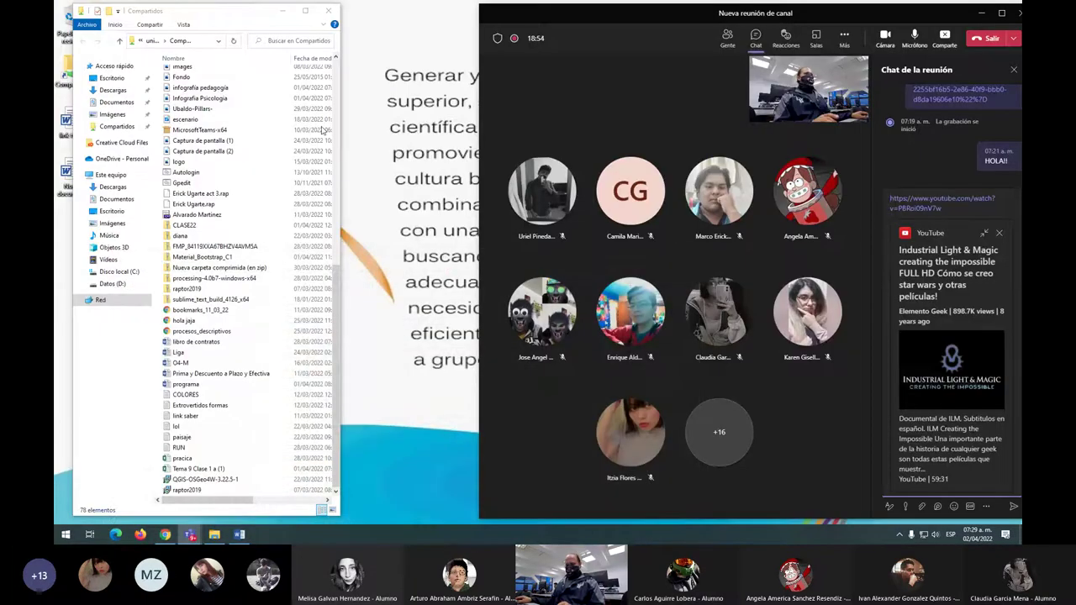
{"action": "key", "text": "alt+Tab"}
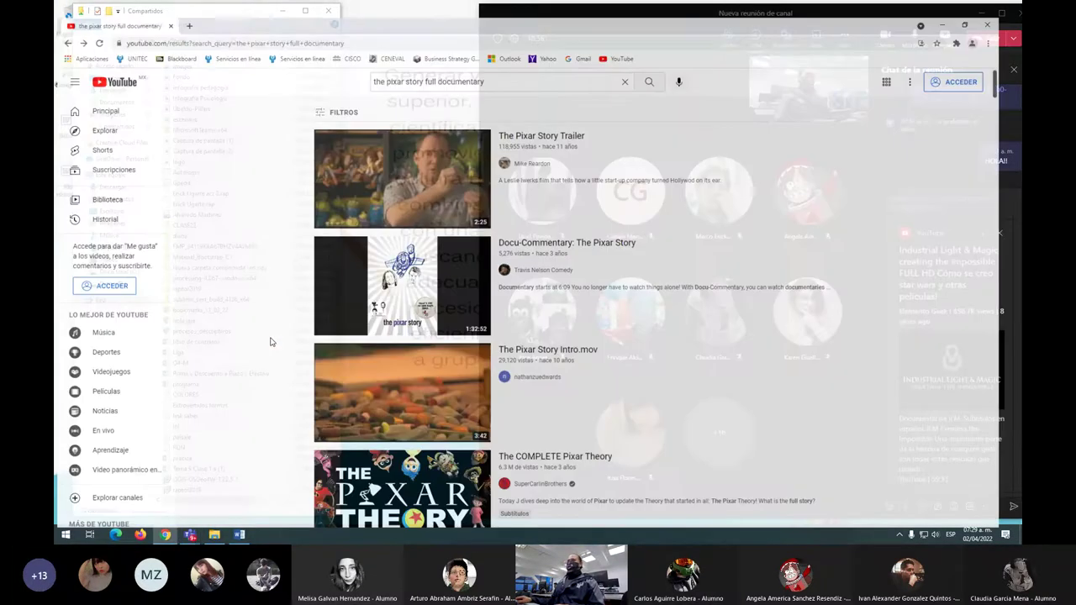
{"action": "left_click", "coordinate": [67, 28]}
{"action": "left_click", "coordinate": [67, 28]}
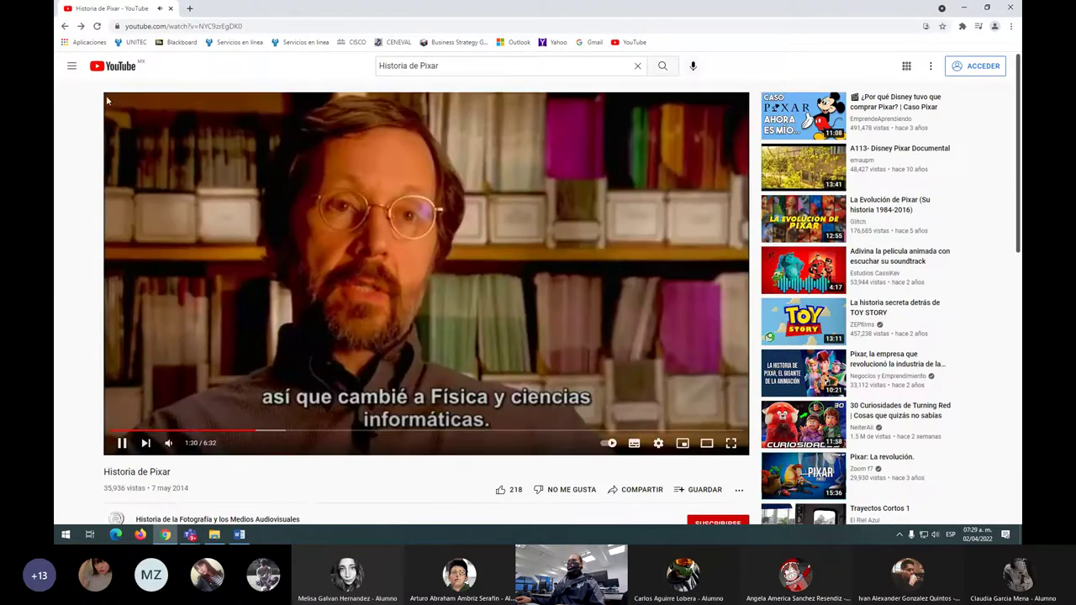
{"action": "left_click", "coordinate": [67, 28]}
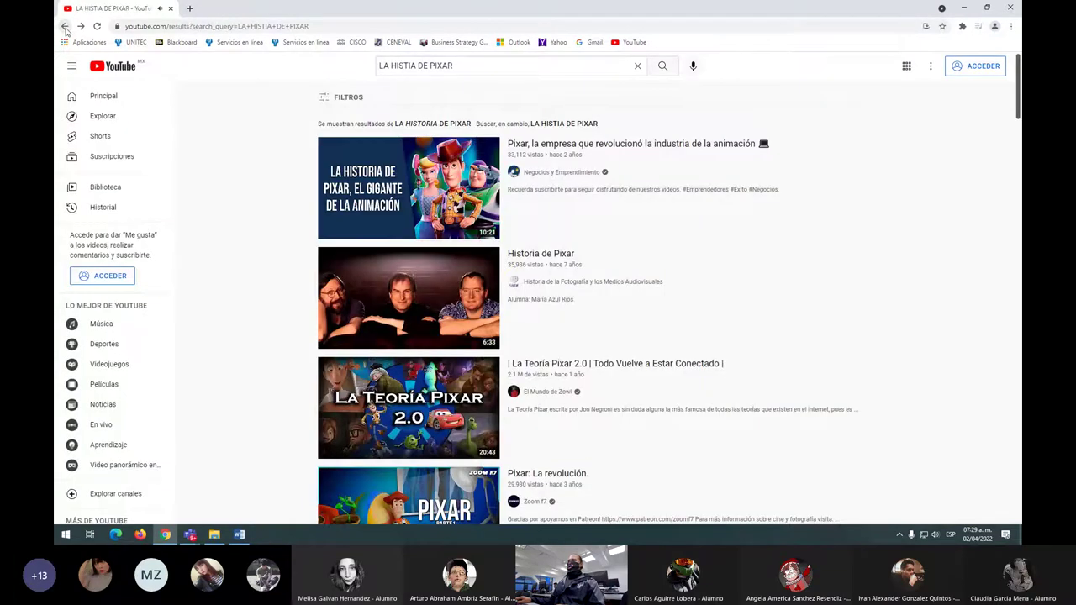
{"action": "left_click", "coordinate": [66, 27]}
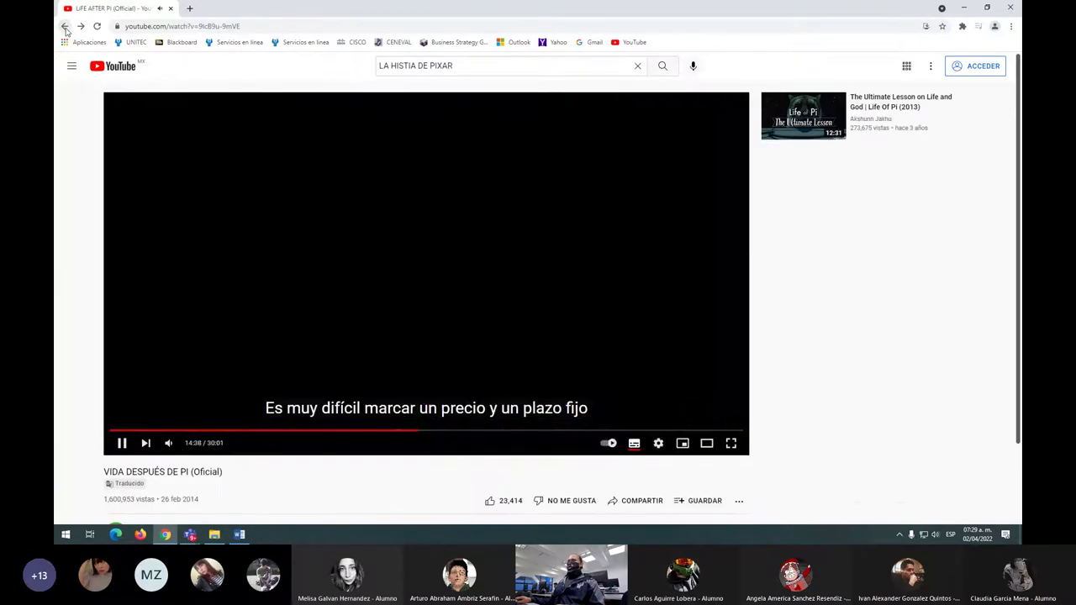
Rewind LIFE AFTER PI to about 2:28 and play it fullscreen.
{"action": "left_click_drag", "start_coordinate": [211, 432], "coordinate": [172, 431]}
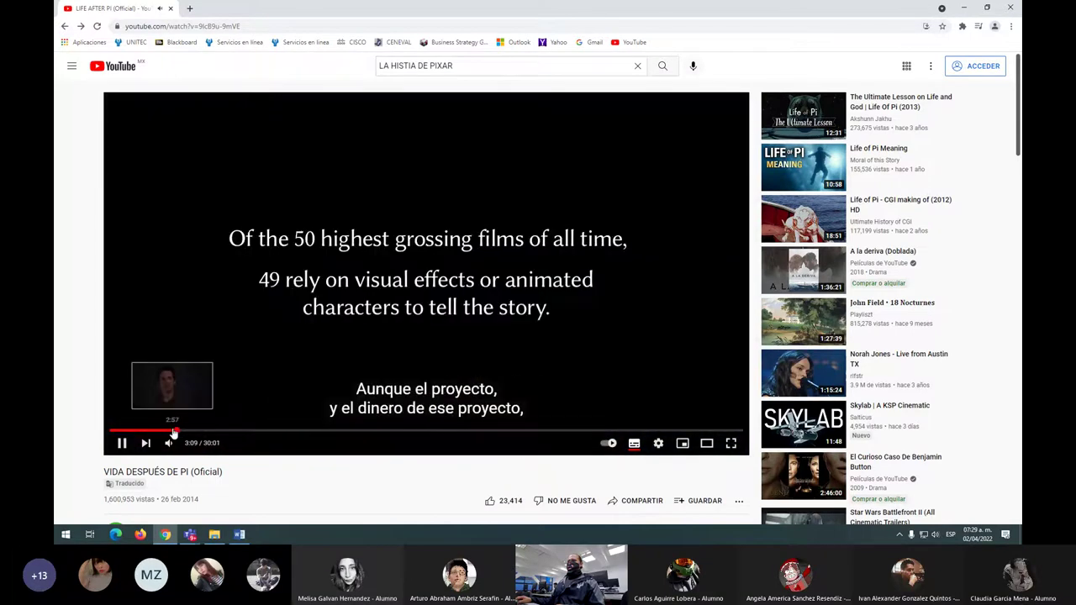
{"action": "left_click", "coordinate": [168, 431]}
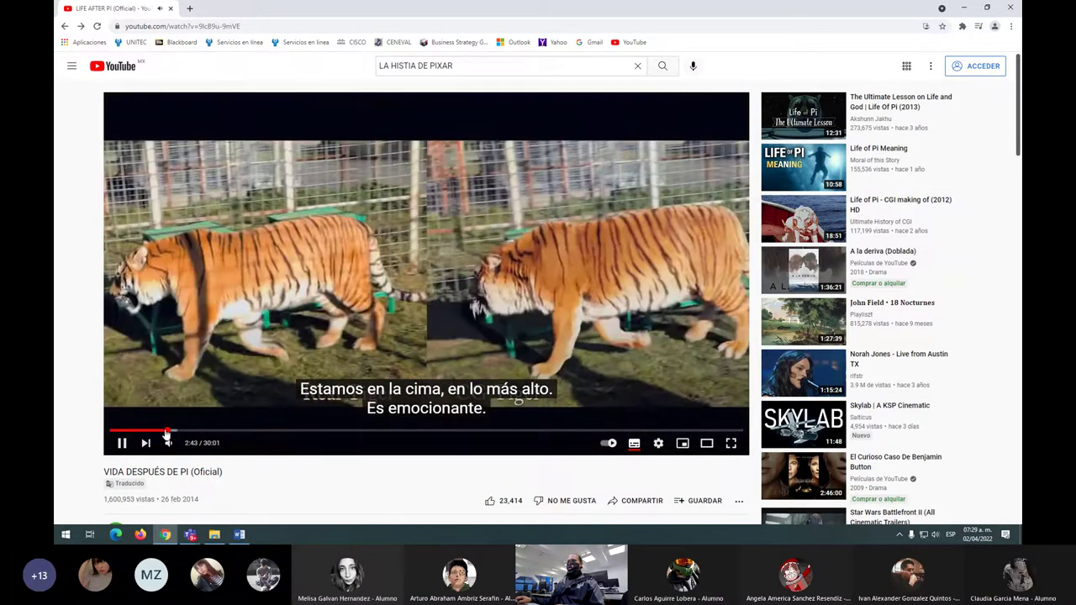
{"action": "left_click", "coordinate": [158, 432]}
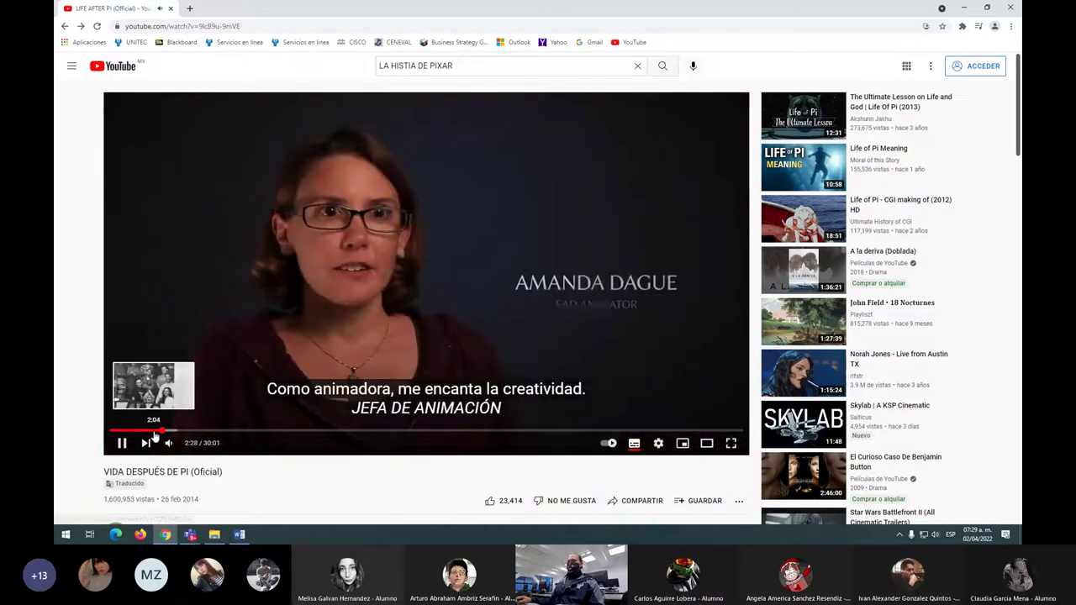
{"action": "left_click", "coordinate": [731, 445]}
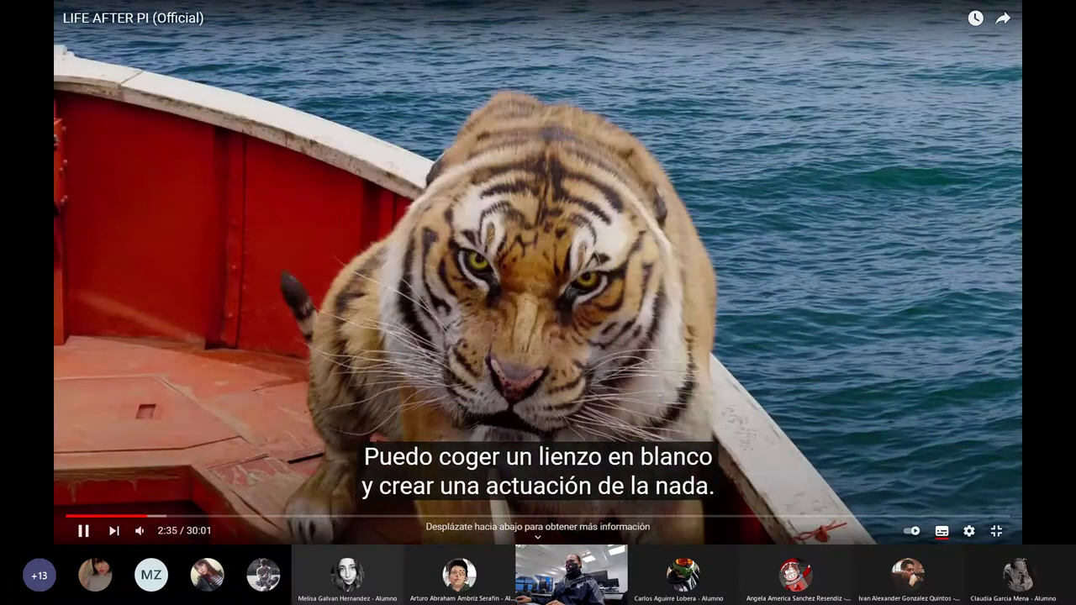
Pause and resume the fullscreen video repeatedly through the tiger shots up to 2:43.
{"action": "left_click", "coordinate": [357, 440]}
{"action": "left_click", "coordinate": [357, 439]}
{"action": "left_click", "coordinate": [357, 439]}
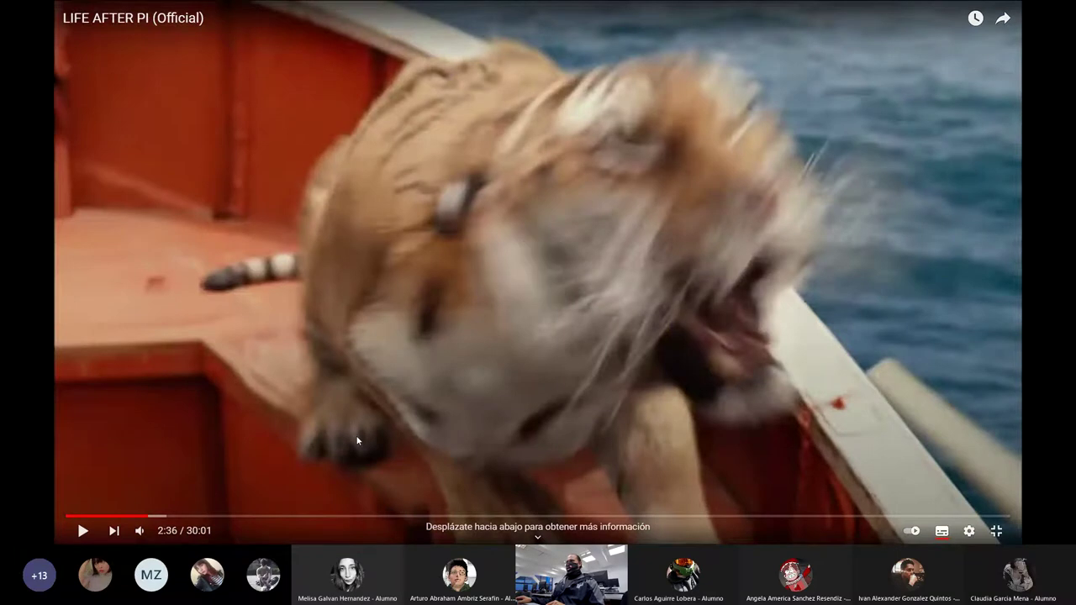
{"action": "left_click", "coordinate": [357, 439]}
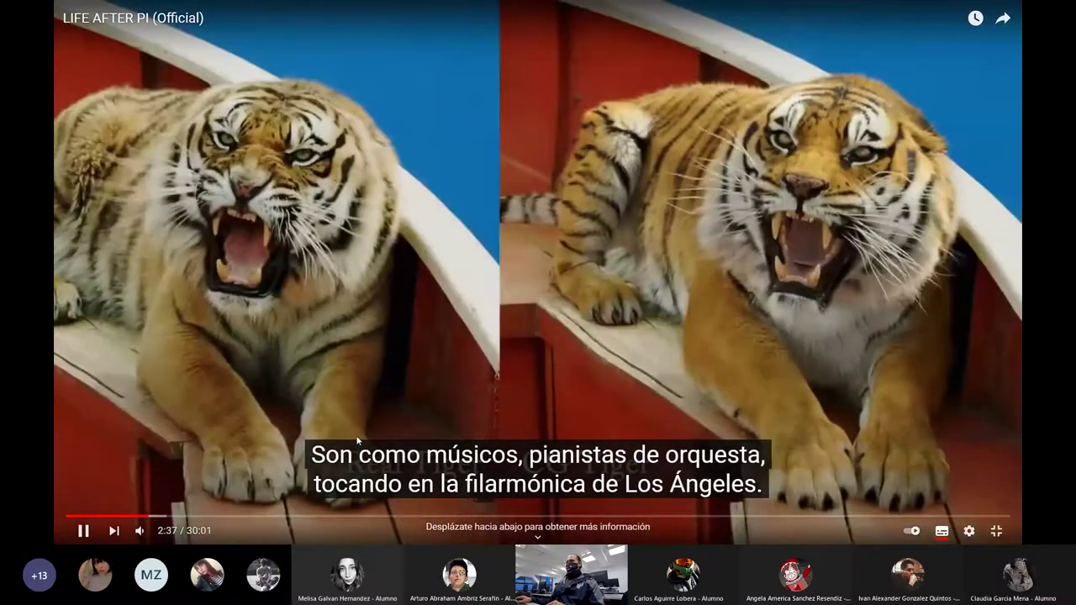
{"action": "left_click", "coordinate": [357, 439]}
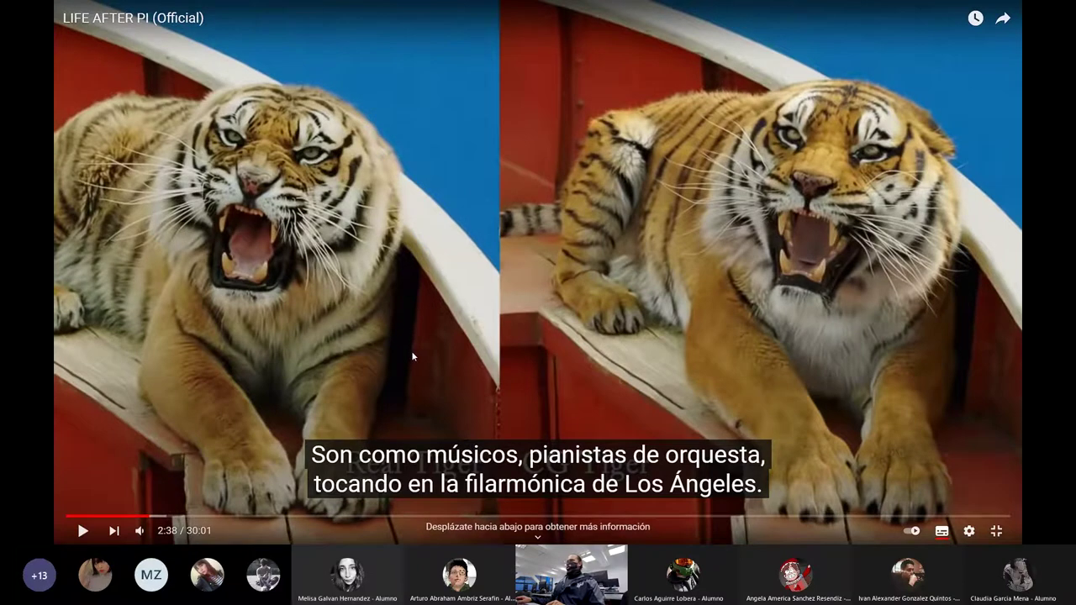
{"action": "left_click", "coordinate": [412, 284]}
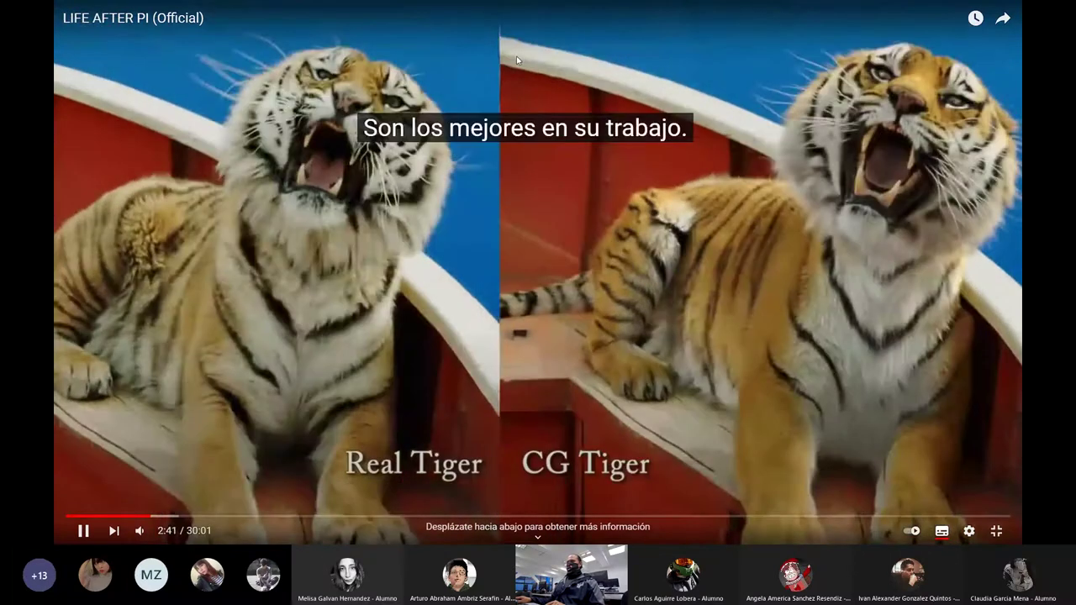
{"action": "left_click", "coordinate": [490, 180]}
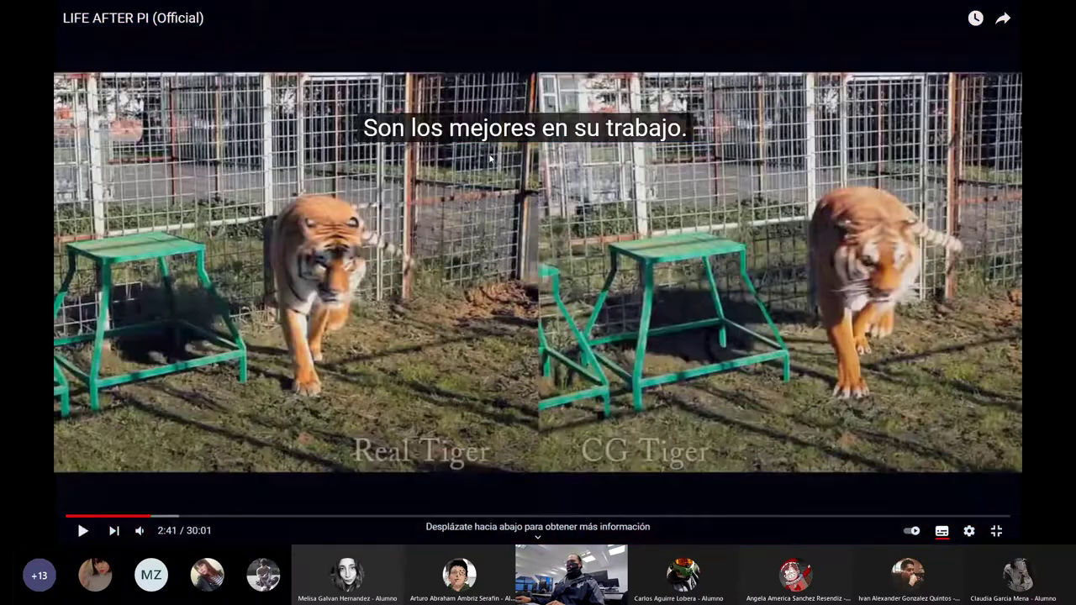
{"action": "left_click", "coordinate": [489, 181]}
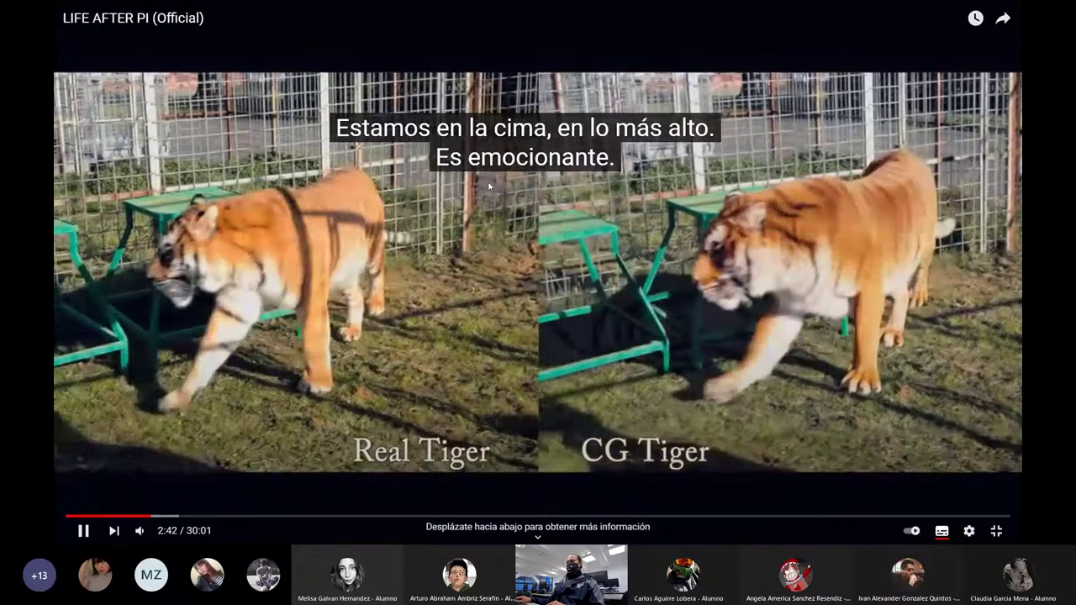
{"action": "left_click", "coordinate": [488, 181]}
{"action": "left_click", "coordinate": [487, 181]}
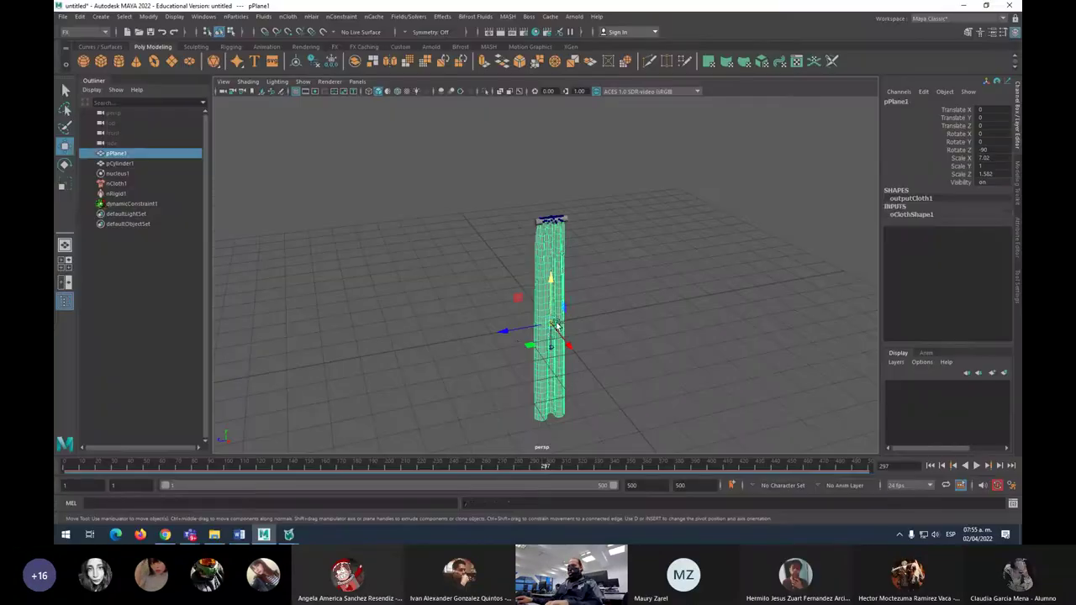
Duplicate the draped cloth and move the copy to the right along X.
{"action": "key", "text": "ctrl+d"}
{"action": "left_click_drag", "start_coordinate": [515, 333], "coordinate": [599, 329]}
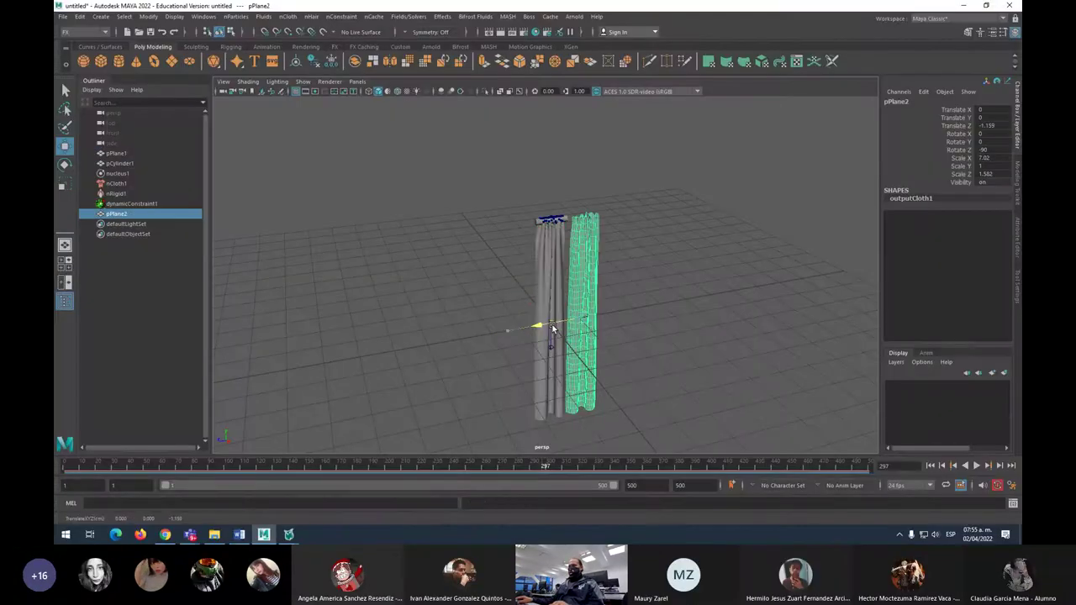
{"action": "left_click", "coordinate": [723, 374]}
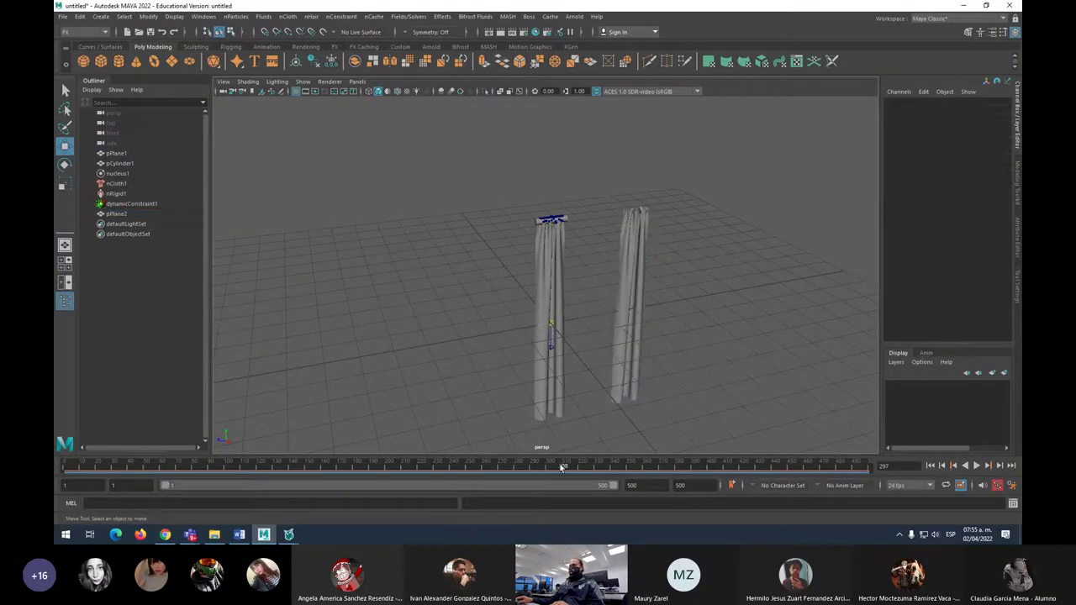
Play the cloth simulation to about frame 429, stop it, and select nucleus1.
{"action": "key", "text": "alt+v"}
{"action": "left_click", "coordinate": [680, 467]}
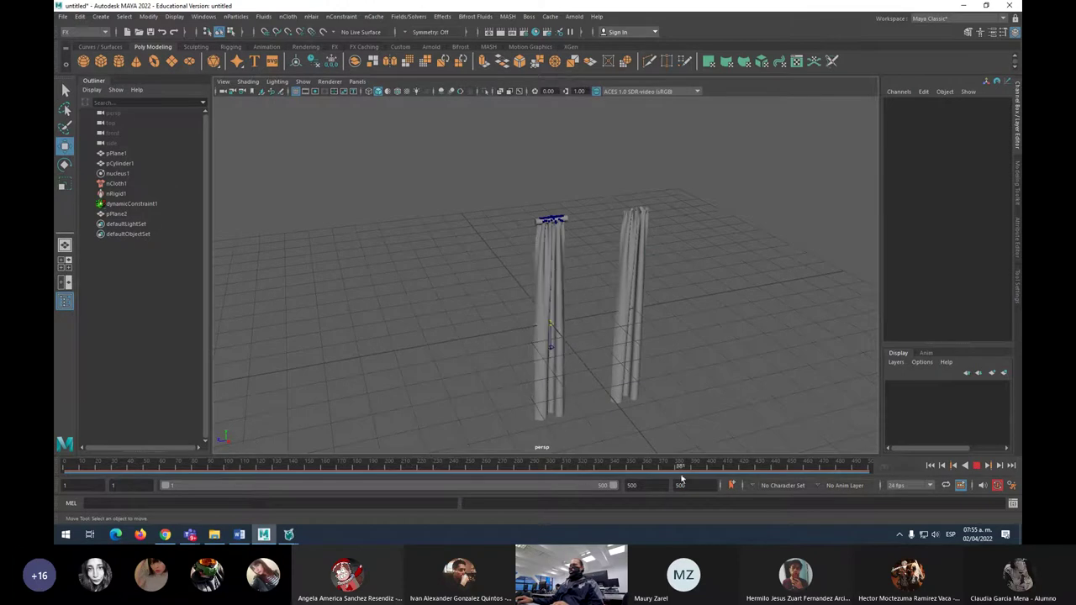
{"action": "mouse_move", "coordinate": [502, 472]}
{"action": "left_mouse_down"}
{"action": "mouse_move", "coordinate": [348, 467]}
{"action": "mouse_move", "coordinate": [764, 485]}
{"action": "left_mouse_up"}
{"action": "left_click", "coordinate": [697, 468]}
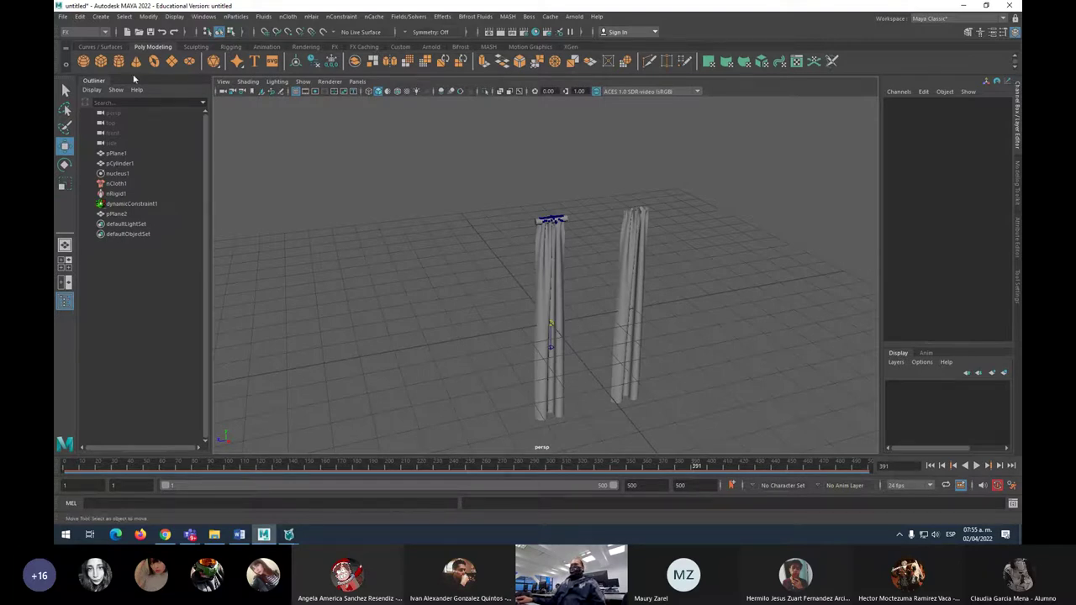
{"action": "left_click", "coordinate": [117, 174]}
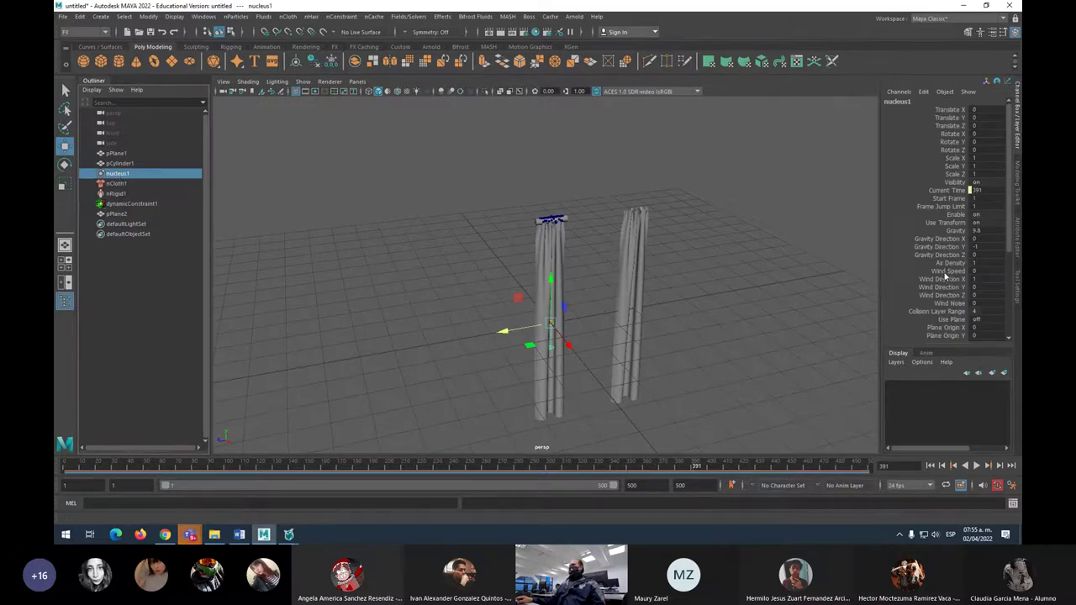
Set the nucleus1 solver's Wind Speed to 20.4 and rewind to frame 1.
{"action": "left_click", "coordinate": [948, 271]}
{"action": "middle_click_drag", "start_coordinate": [744, 257], "coordinate": [809, 252]}
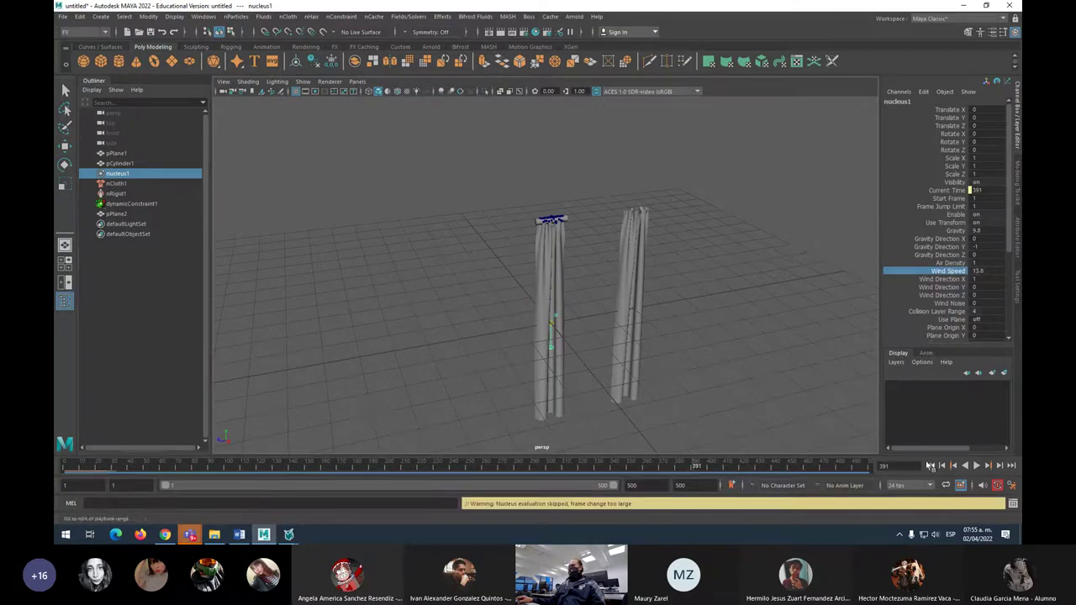
{"action": "key", "text": "alt+shift+v"}
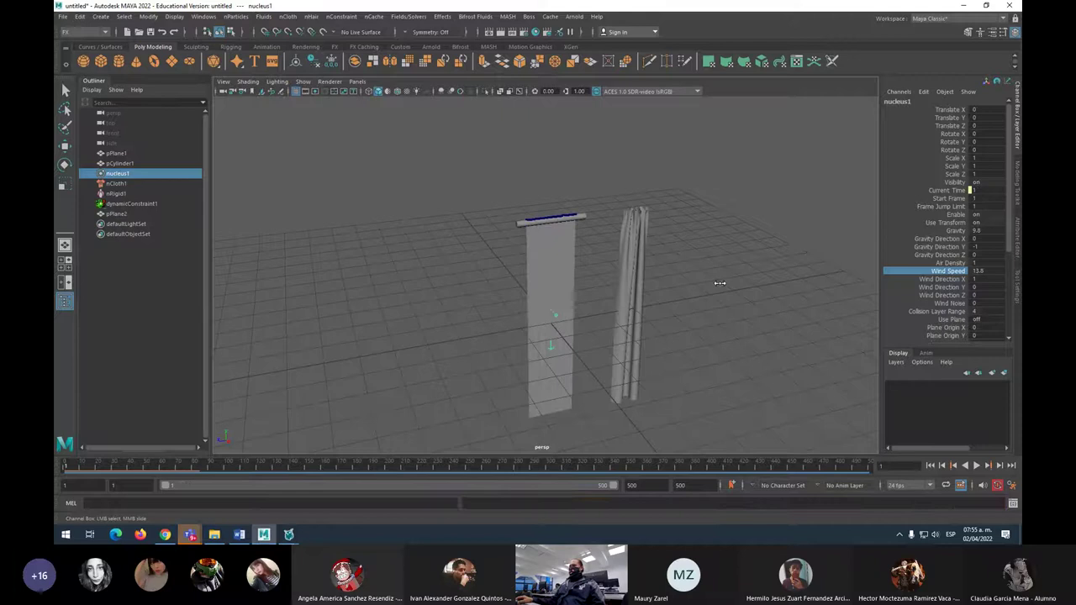
{"action": "middle_click_drag", "start_coordinate": [719, 283], "coordinate": [742, 281]}
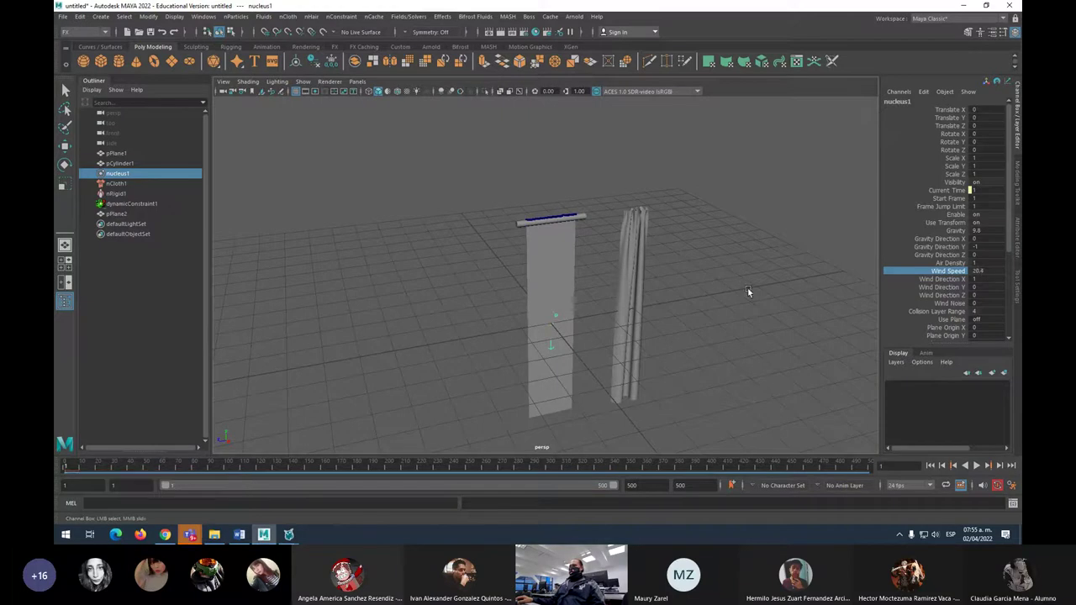
Play the windy simulation, scrub to about frame 129, then play it backwards.
{"action": "left_click", "coordinate": [976, 466]}
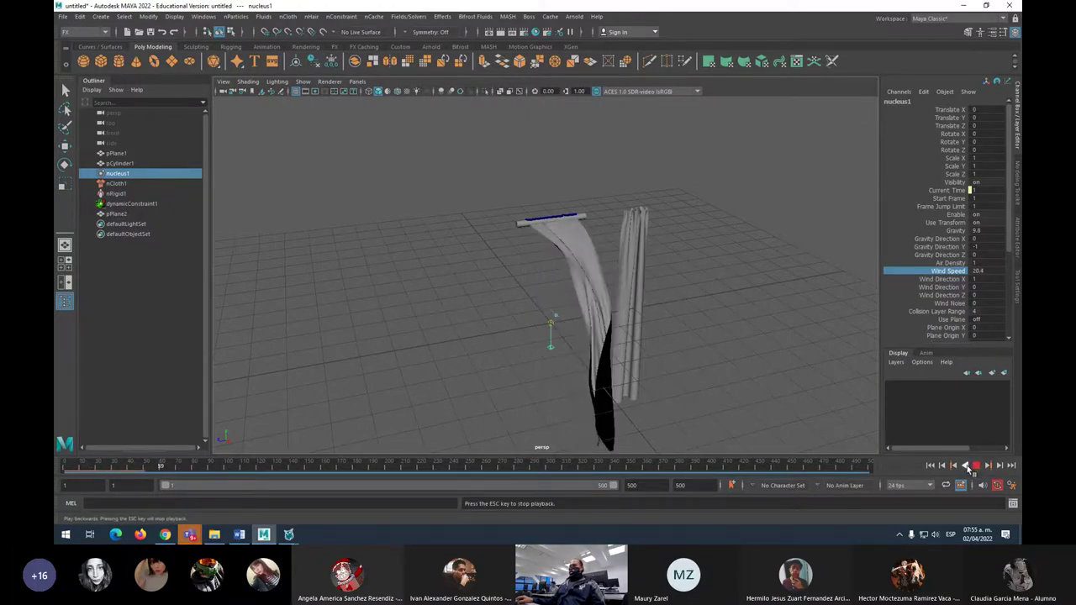
{"action": "left_click_drag", "start_coordinate": [225, 469], "coordinate": [266, 469]}
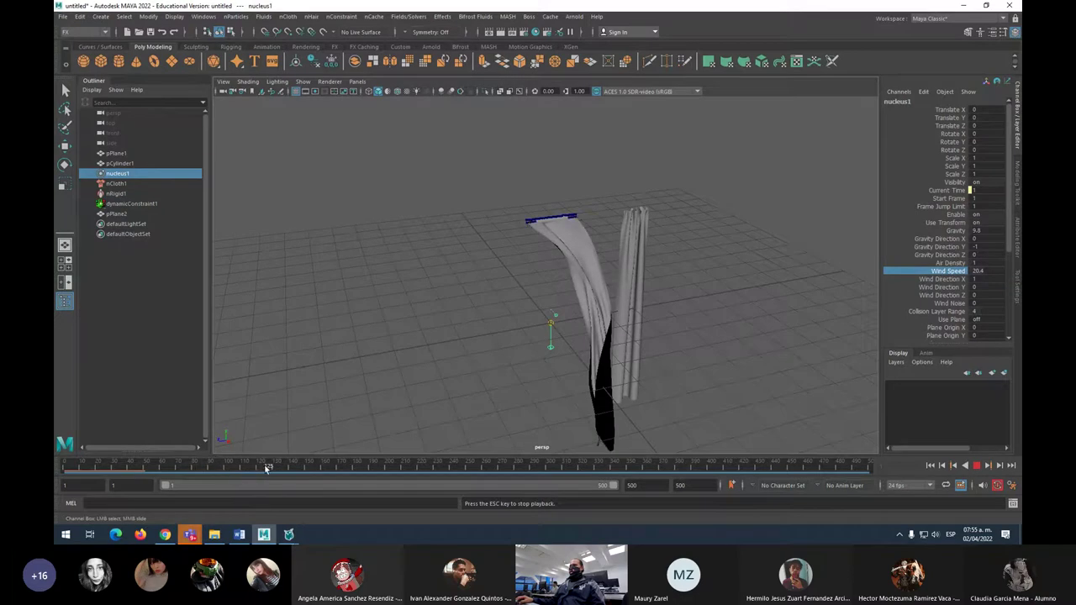
{"action": "left_click", "coordinate": [965, 466]}
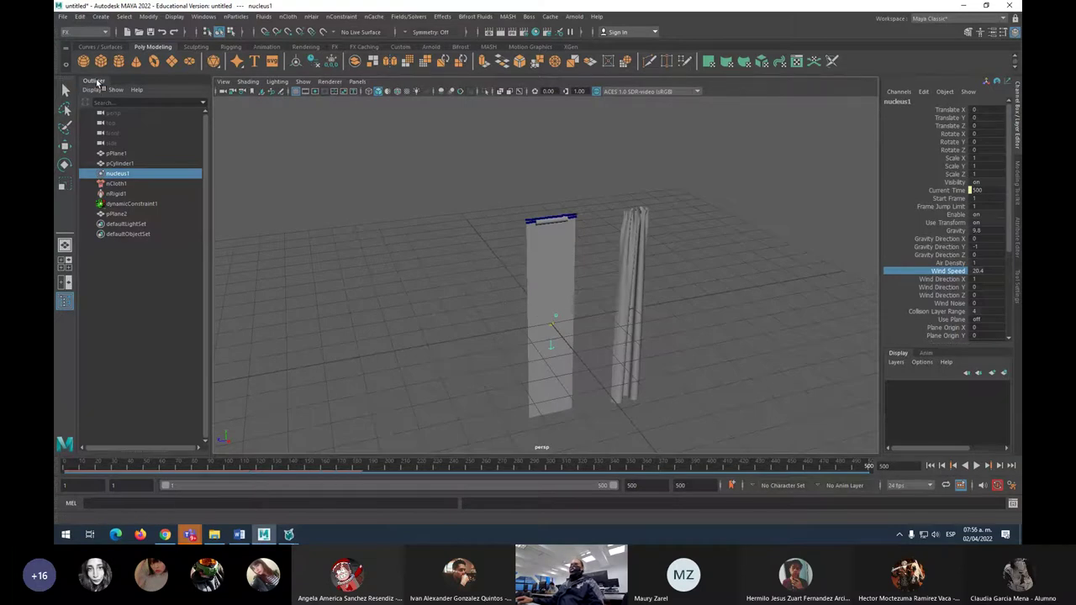
Float and close the Outliner, then hide and re-show the Time Slider.
{"action": "left_click_drag", "start_coordinate": [95, 81], "coordinate": [305, 189]}
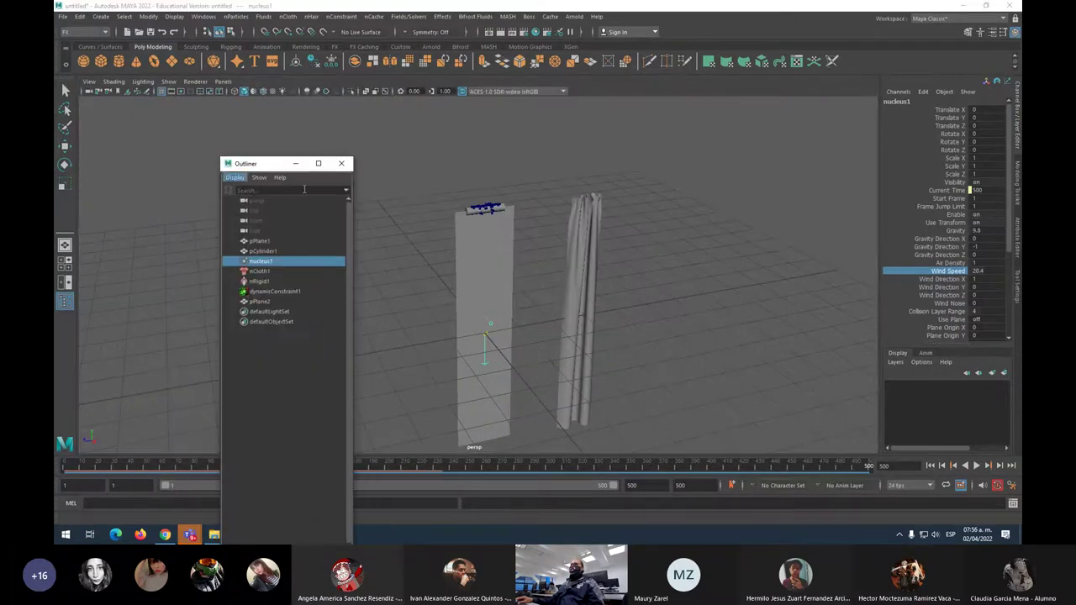
{"action": "left_click", "coordinate": [341, 163]}
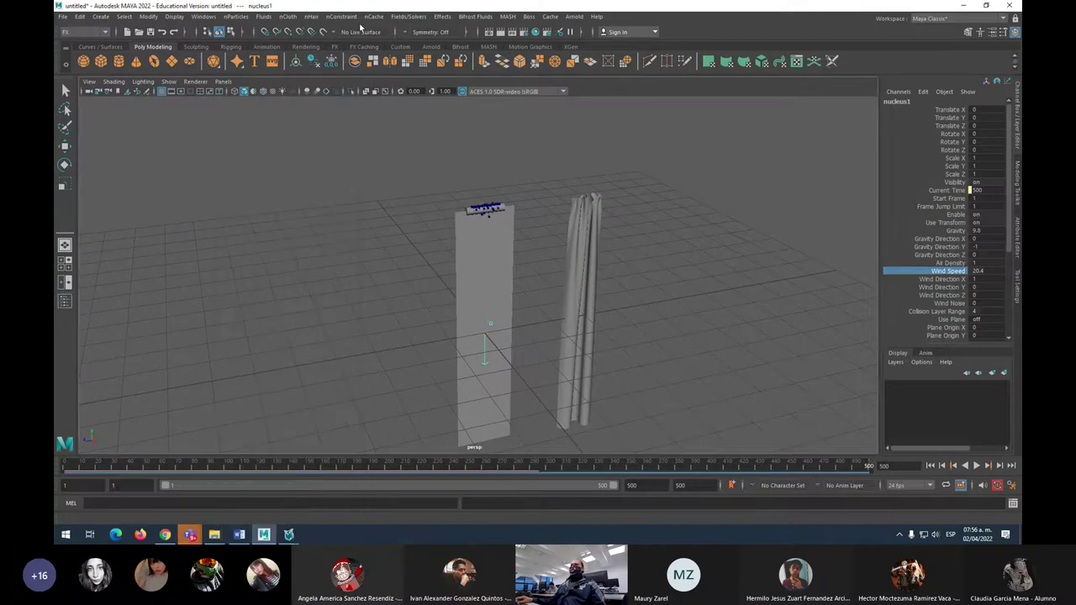
{"action": "left_click", "coordinate": [204, 17]}
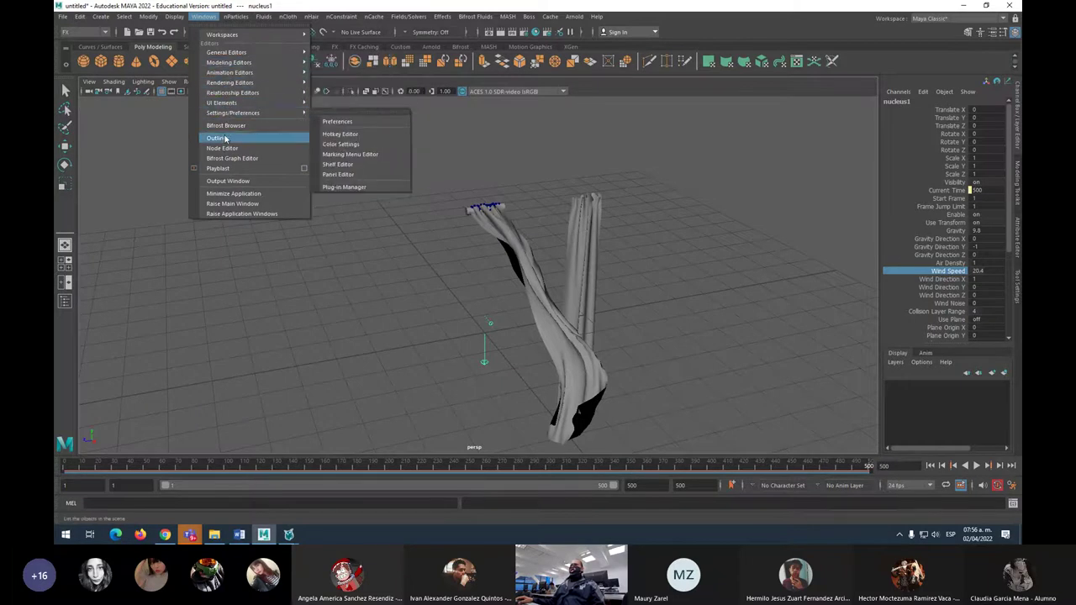
{"action": "mouse_move", "coordinate": [222, 103]}
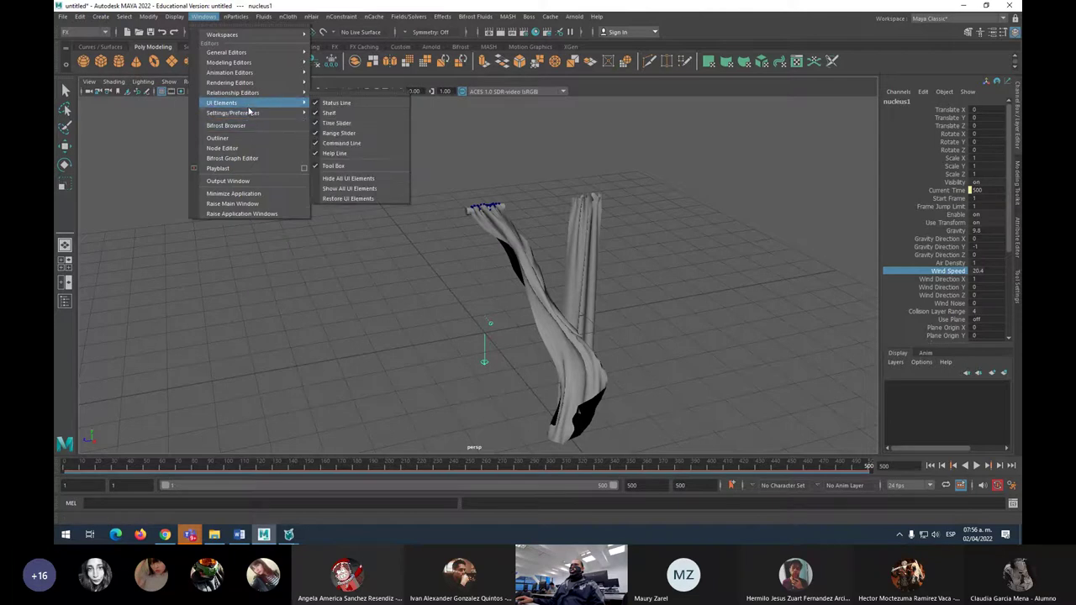
{"action": "left_click", "coordinate": [317, 124]}
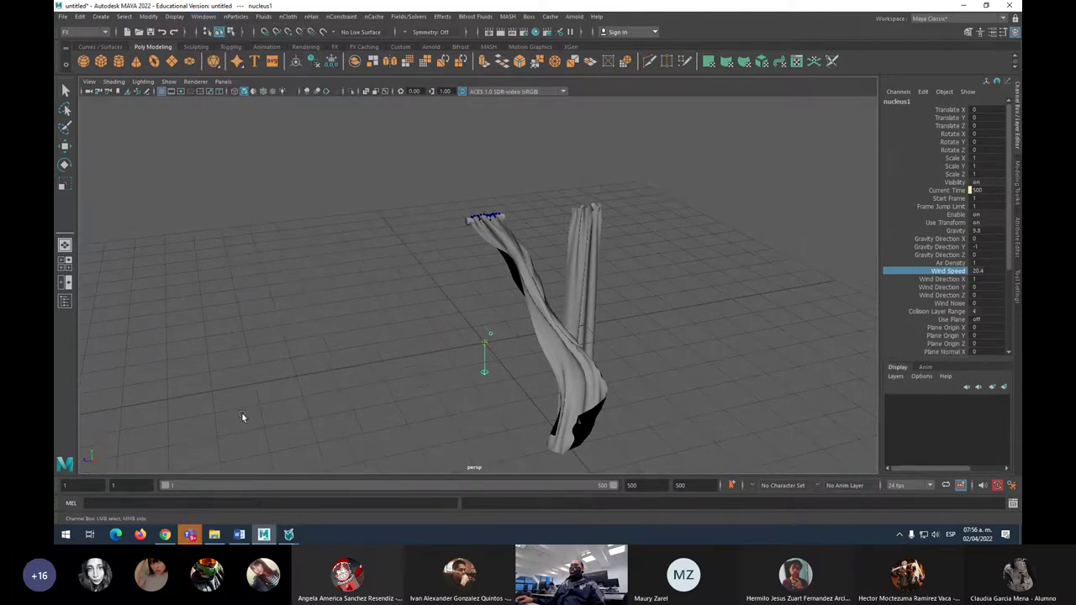
{"action": "left_click", "coordinate": [204, 16]}
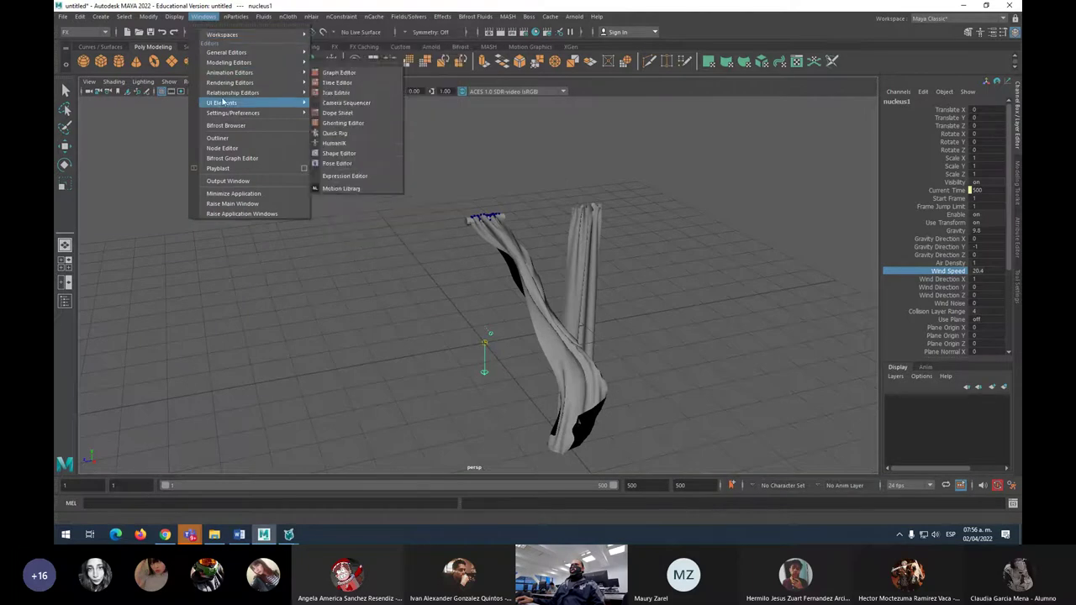
{"action": "mouse_move", "coordinate": [222, 102]}
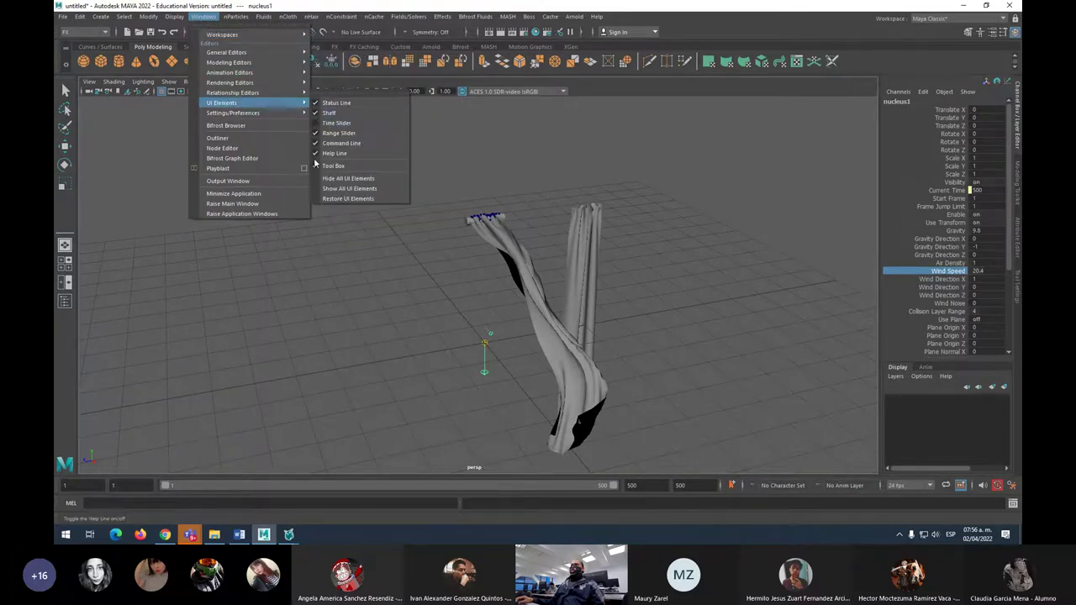
{"action": "left_click", "coordinate": [316, 124]}
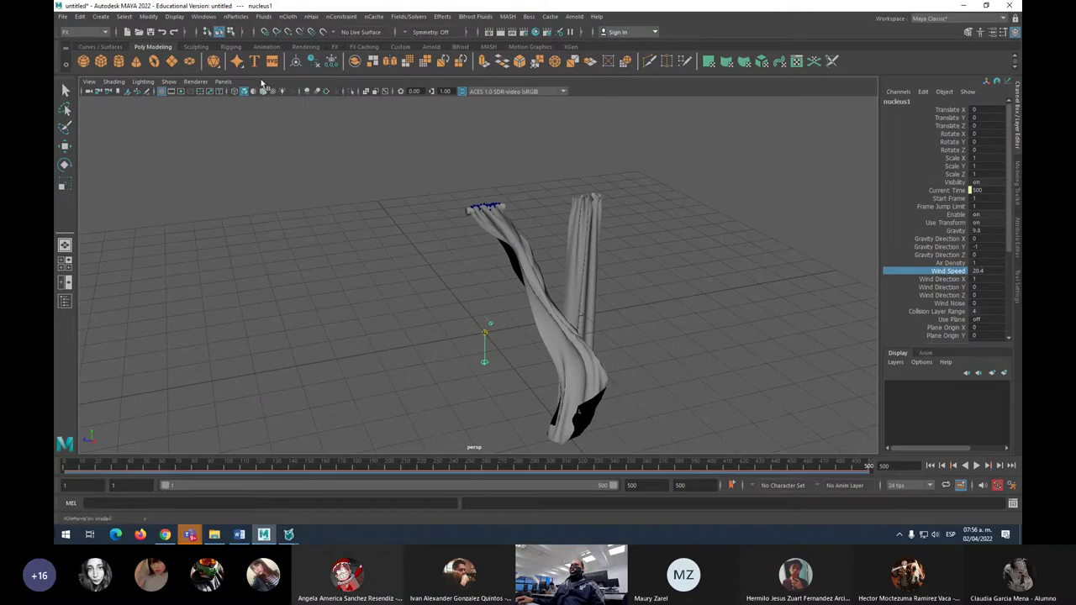
Reopen the Outliner docked at left, enlarge the Layer Editor, and open Teams' More menu.
{"action": "left_click", "coordinate": [203, 17]}
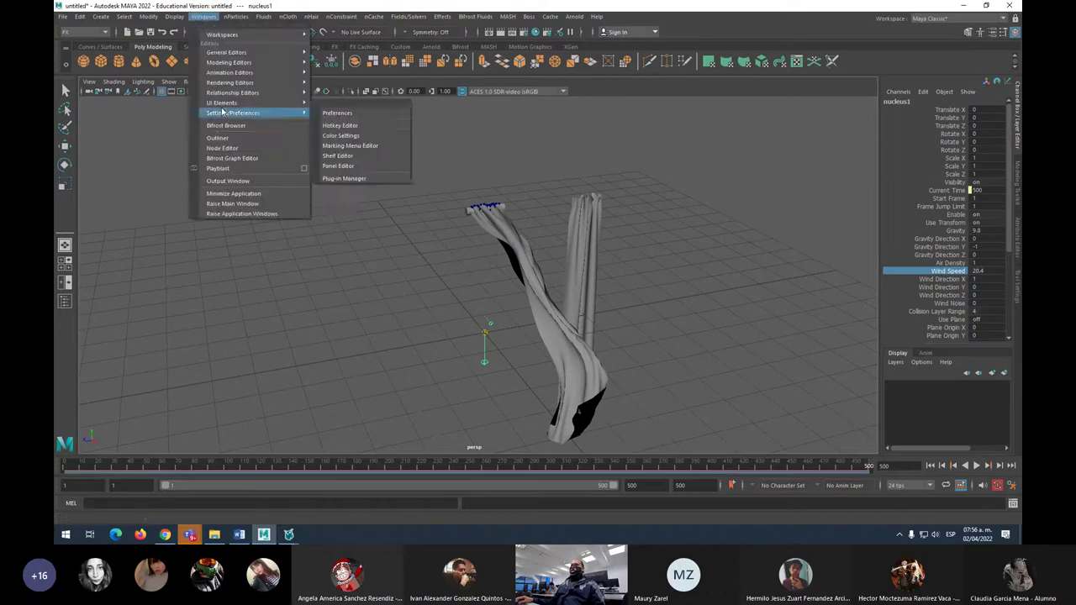
{"action": "left_click", "coordinate": [216, 139]}
{"action": "left_click_drag", "start_coordinate": [257, 169], "coordinate": [77, 79]}
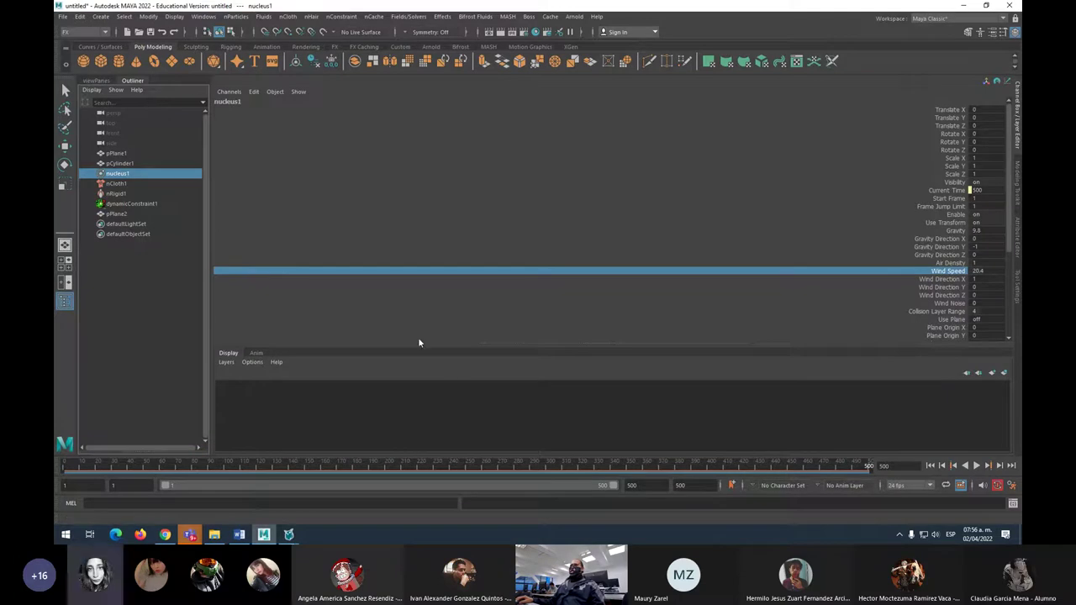
{"action": "mouse_move", "coordinate": [511, 343]}
{"action": "left_mouse_down"}
{"action": "mouse_move", "coordinate": [526, 120]}
{"action": "mouse_move", "coordinate": [566, 65]}
{"action": "left_mouse_up"}
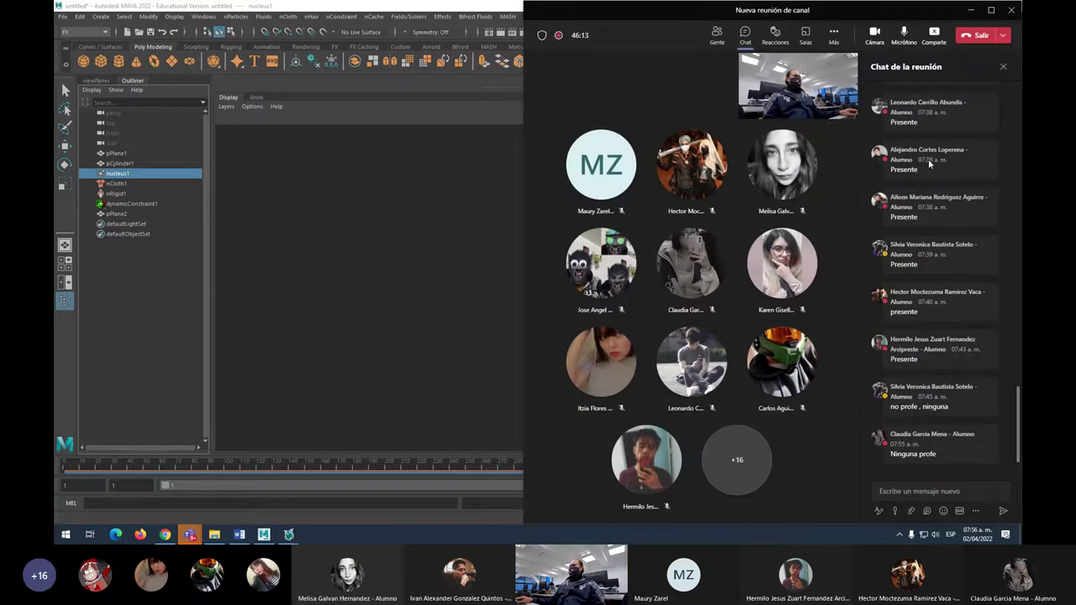
{"action": "left_click", "coordinate": [838, 31]}
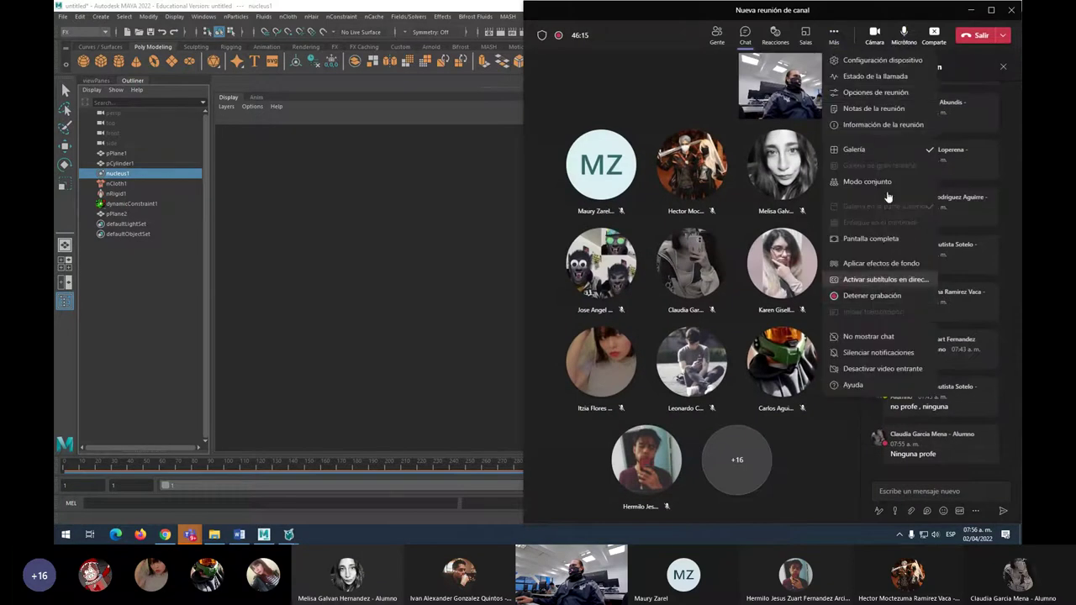
Return from Teams to Maya and switch the workspace to Modeling - Standard.
{"action": "left_click", "coordinate": [970, 10]}
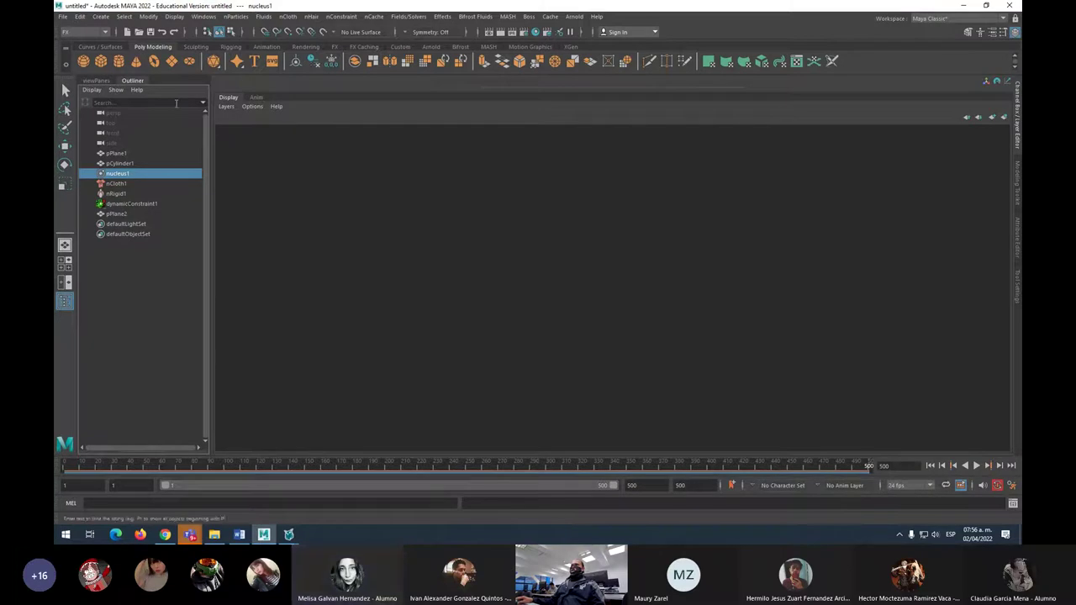
{"action": "left_click", "coordinate": [943, 20]}
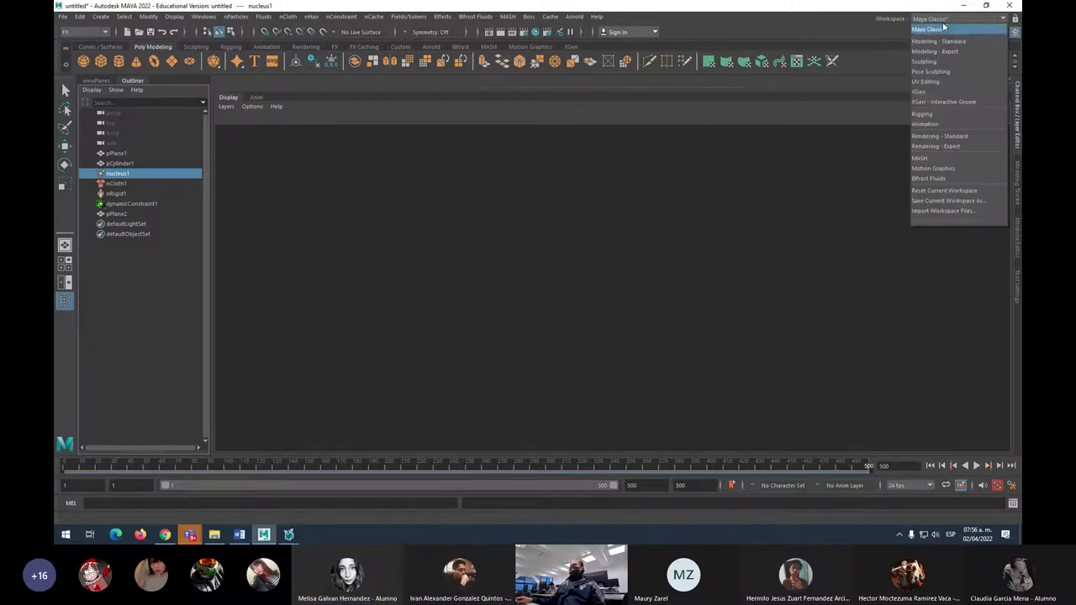
{"action": "left_click", "coordinate": [935, 41]}
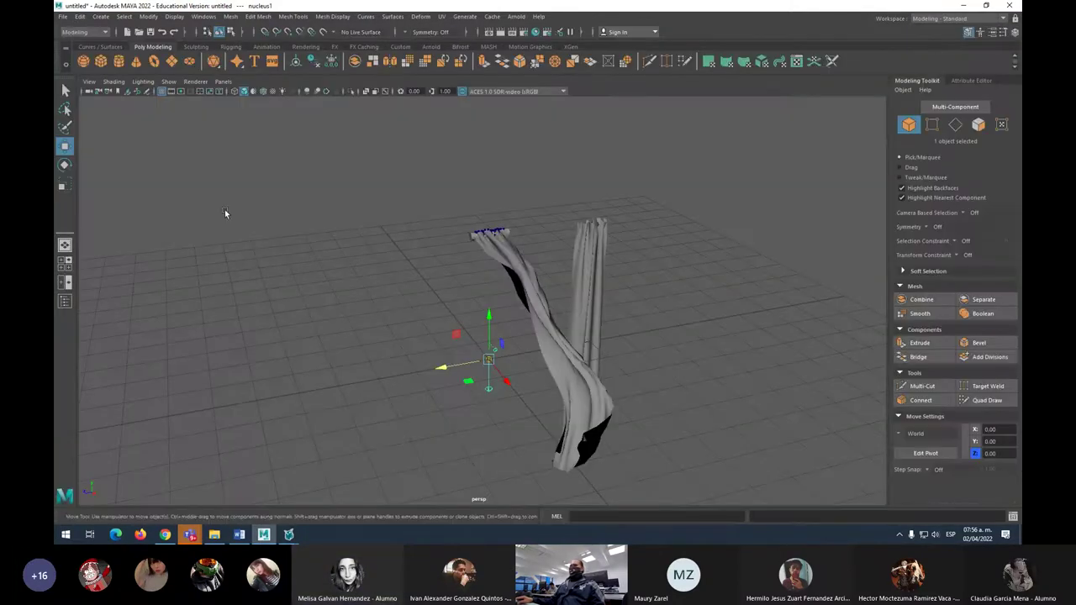
{"action": "scroll", "coordinate": [527, 295], "scroll_direction": "down", "scroll_amount": 1}
{"action": "scroll", "coordinate": [495, 298], "scroll_direction": "down", "scroll_amount": 1}
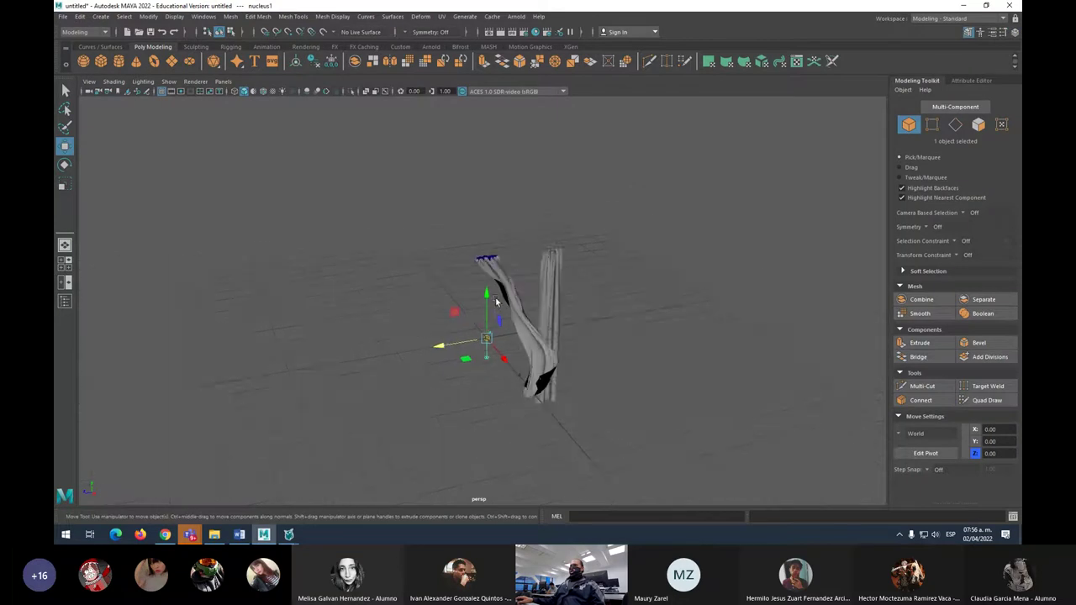
{"action": "scroll", "coordinate": [495, 298], "scroll_direction": "down", "scroll_amount": 1}
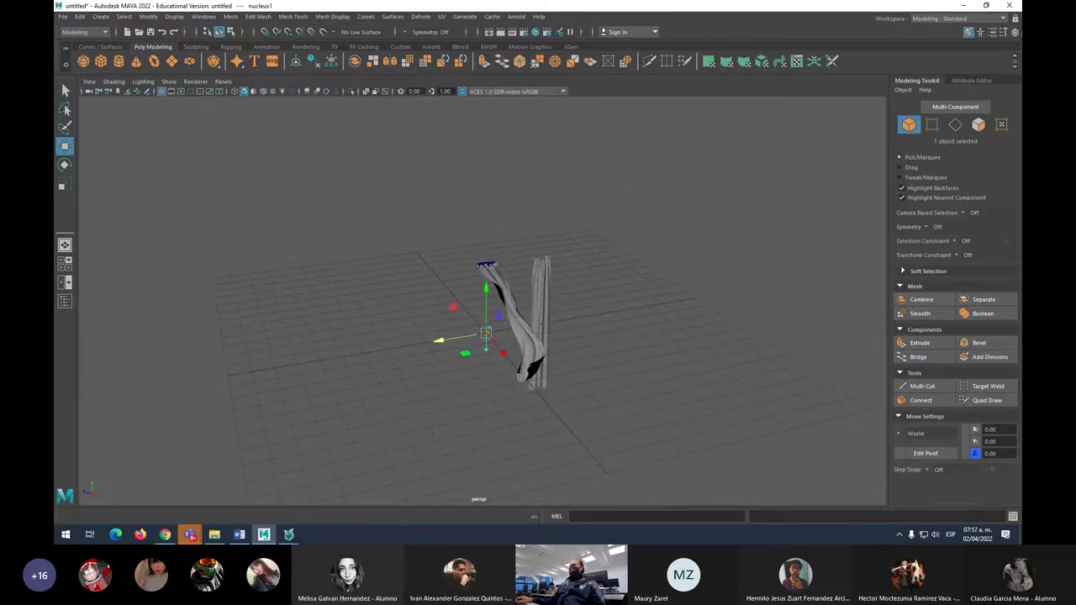
Dock the Channel Box on the right and show the Outliner beside the viewport.
{"action": "left_click", "coordinate": [1014, 32]}
{"action": "left_click_drag", "start_coordinate": [216, 95], "coordinate": [952, 76]}
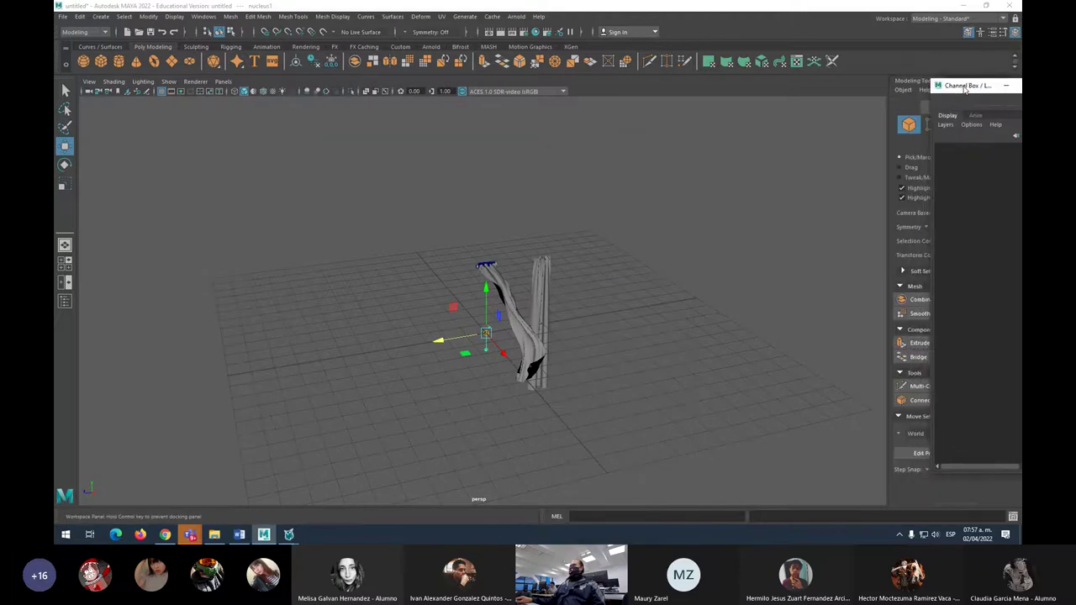
{"action": "left_click_drag", "start_coordinate": [953, 75], "coordinate": [994, 82]}
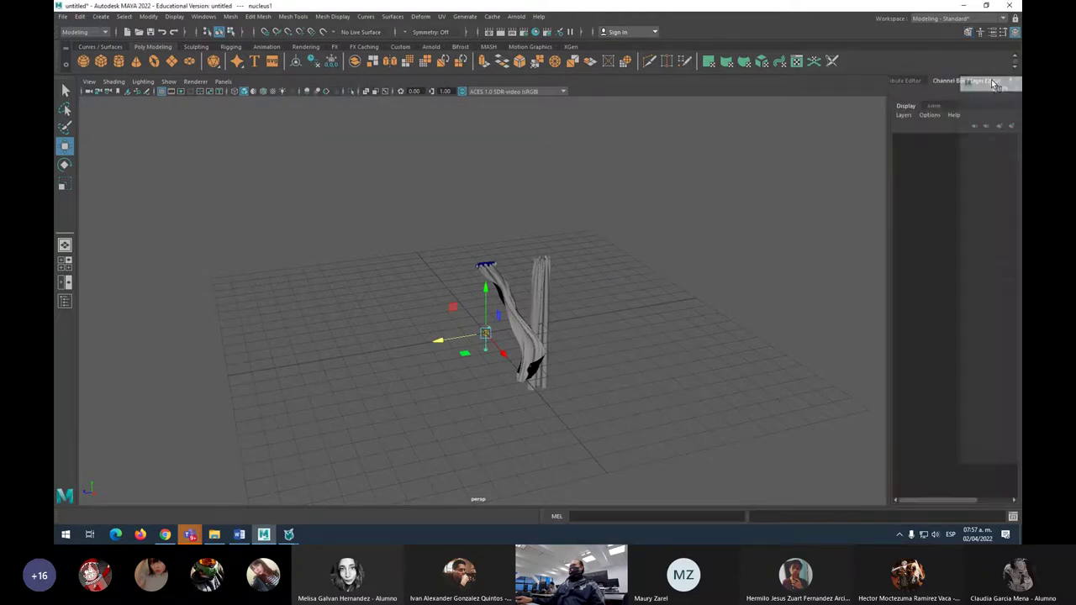
{"action": "left_click", "coordinate": [203, 17]}
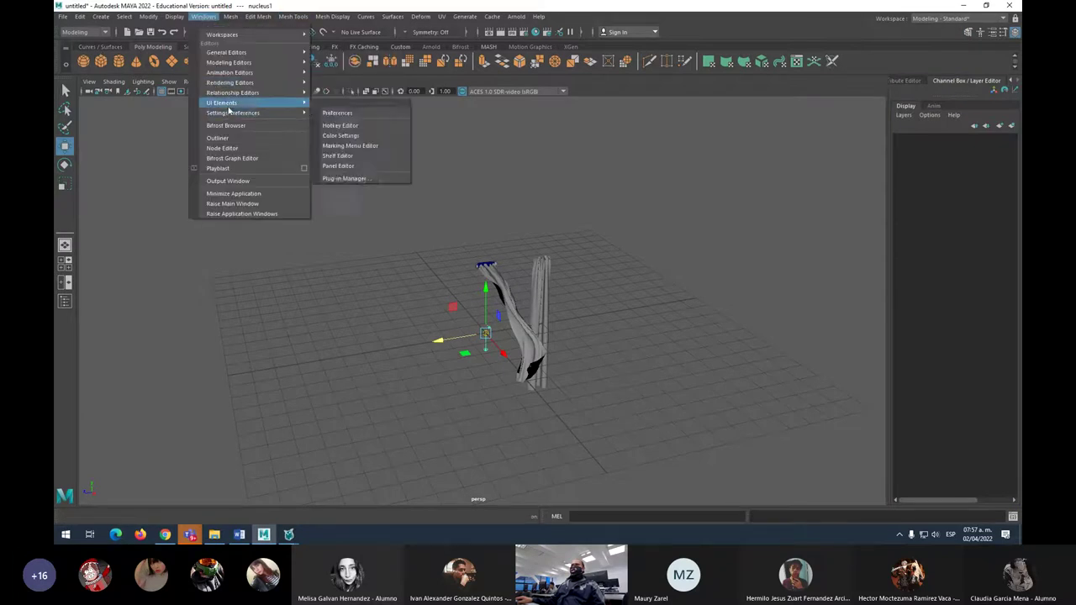
{"action": "left_click", "coordinate": [229, 140]}
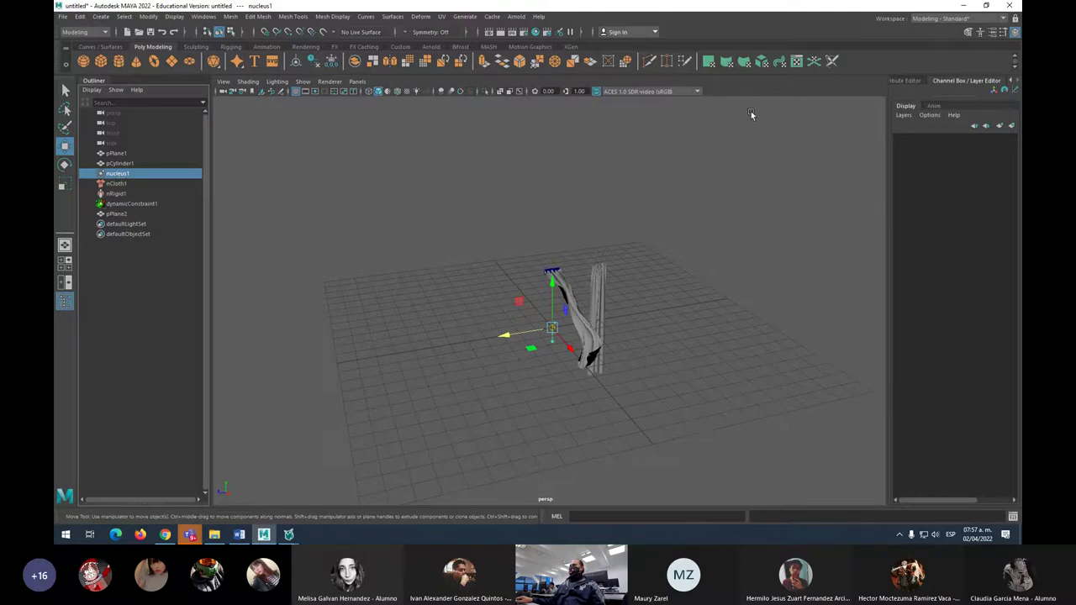
Show nucleus1's attributes and drag its Wind Speed down from 20.4 to 2.473.
{"action": "left_click", "coordinate": [992, 33]}
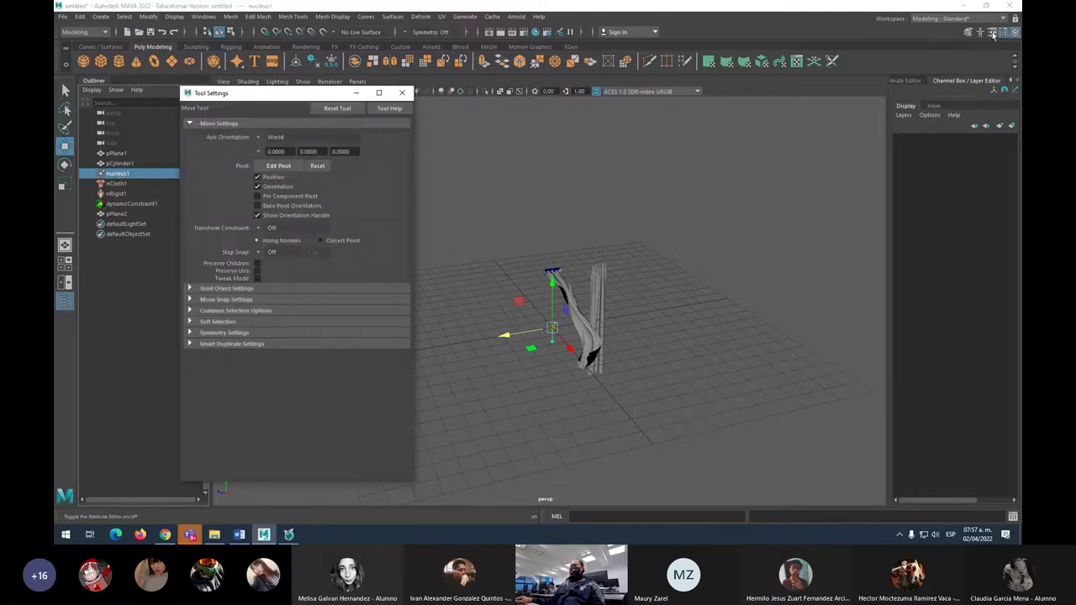
{"action": "left_click", "coordinate": [992, 33]}
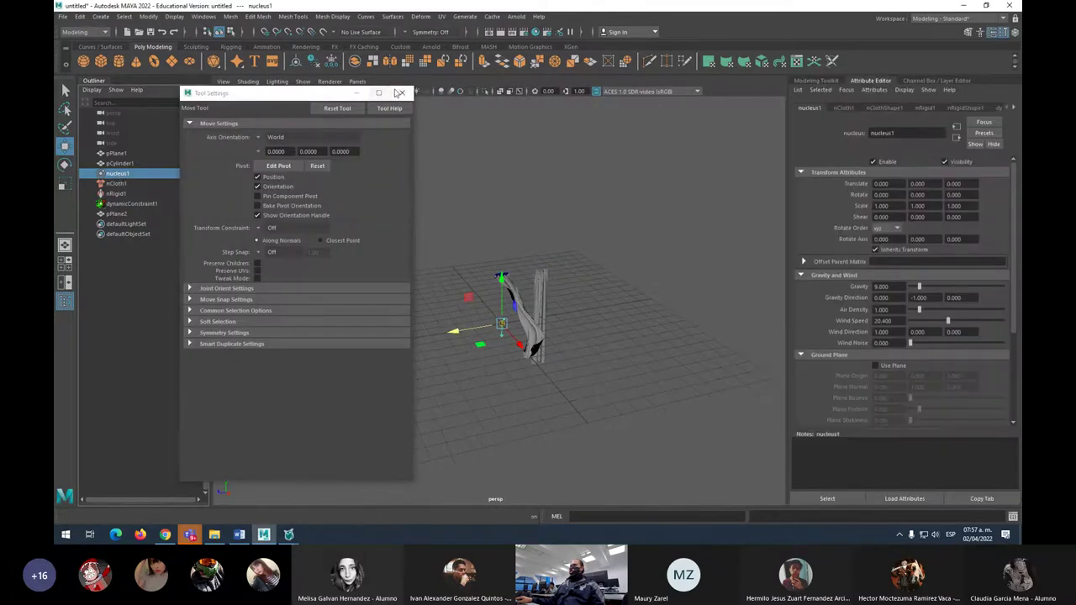
{"action": "left_click", "coordinate": [402, 92]}
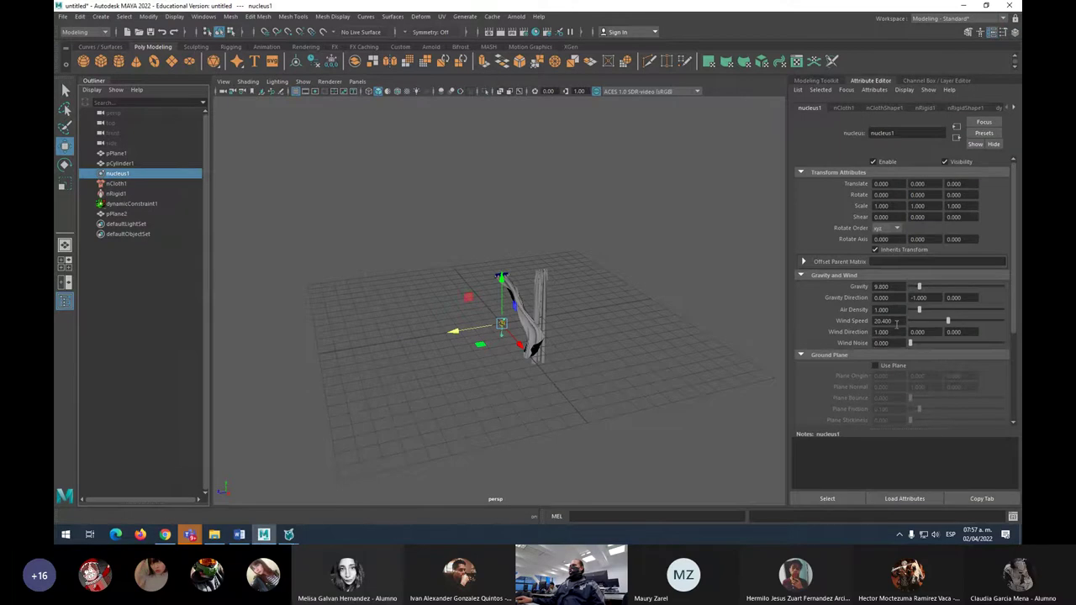
{"action": "left_click_drag", "start_coordinate": [947, 321], "coordinate": [936, 324]}
{"action": "left_click_drag", "start_coordinate": [927, 321], "coordinate": [914, 324]}
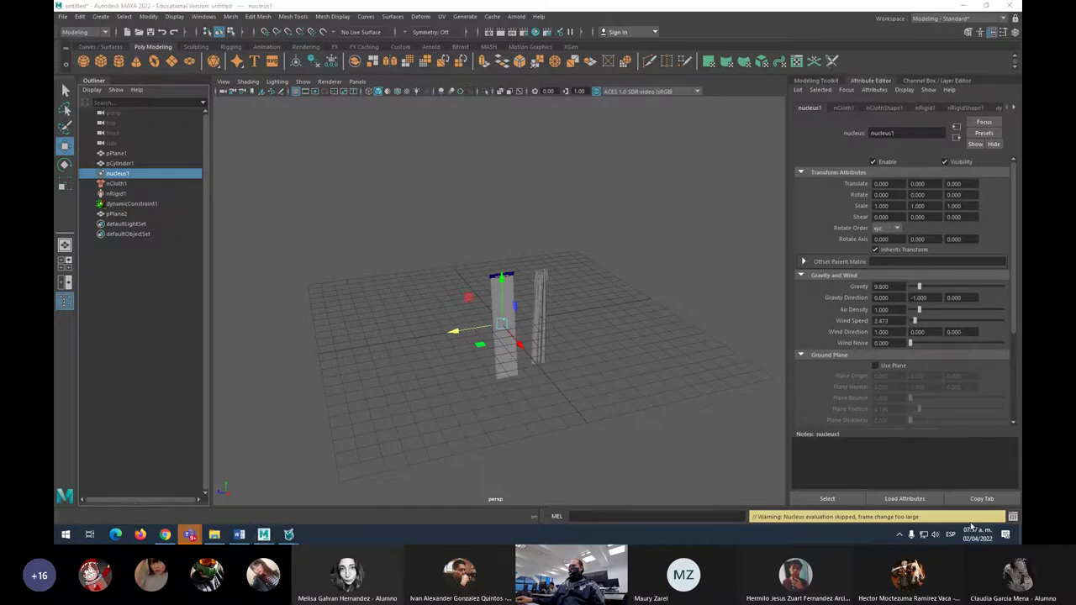
Restore the Time Slider and Range Slider from Windows > UI Elements.
{"action": "left_click", "coordinate": [205, 16]}
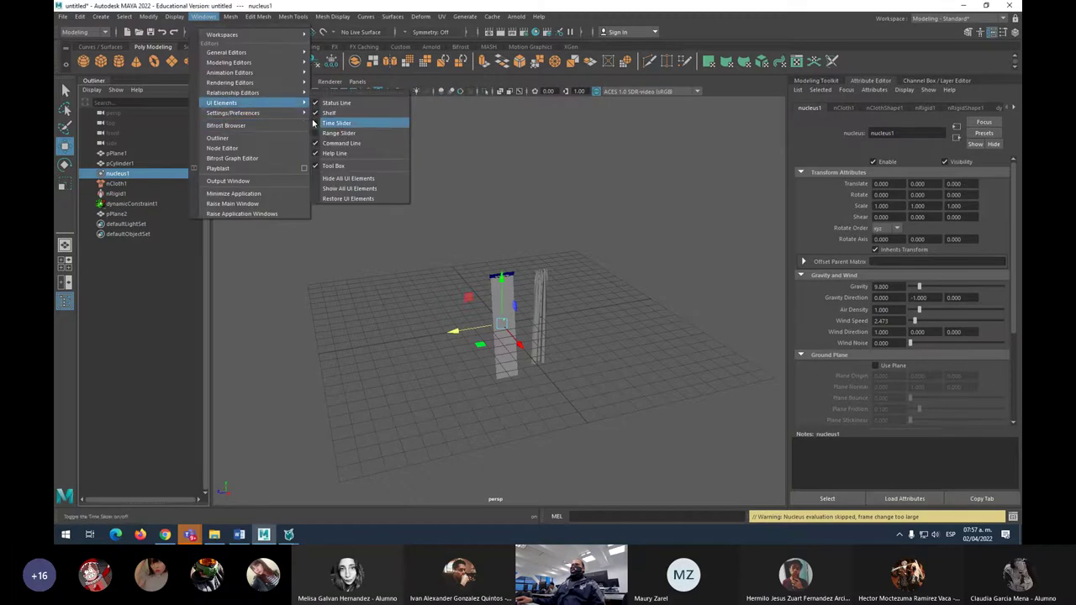
{"action": "left_click", "coordinate": [316, 124]}
{"action": "left_click", "coordinate": [204, 17]}
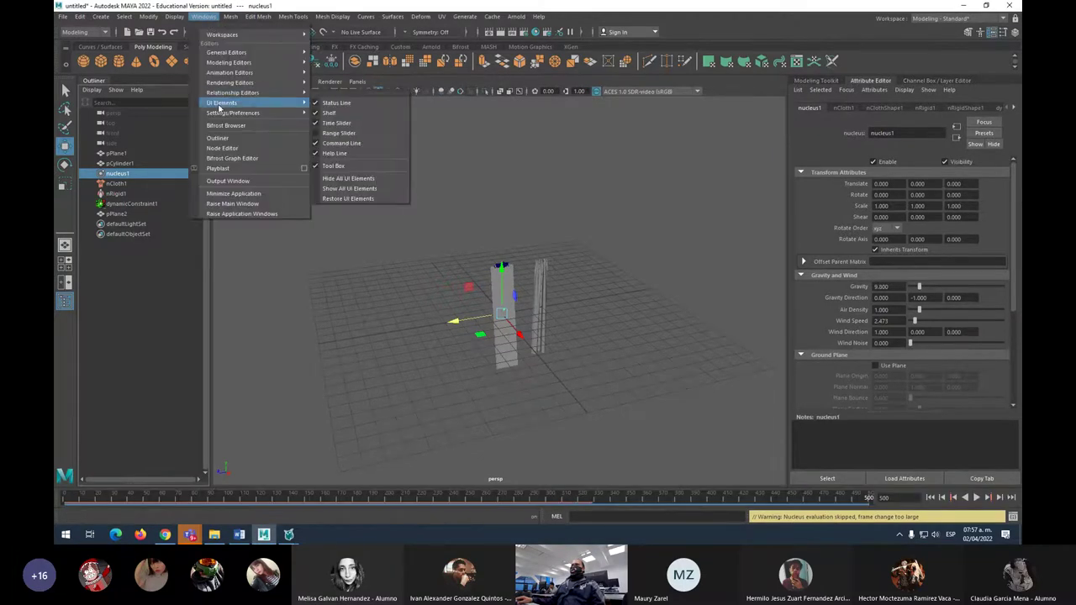
{"action": "left_click", "coordinate": [320, 133]}
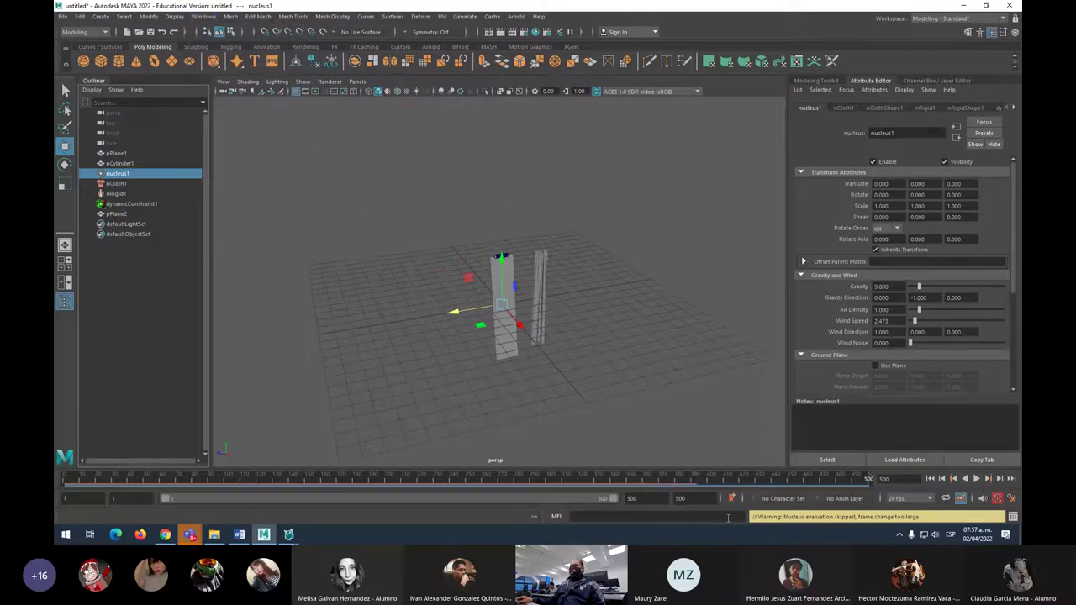
Play the cloth simulation, replay it, scrub back to about 116, and stop at frame 185.
{"action": "left_click", "coordinate": [975, 478]}
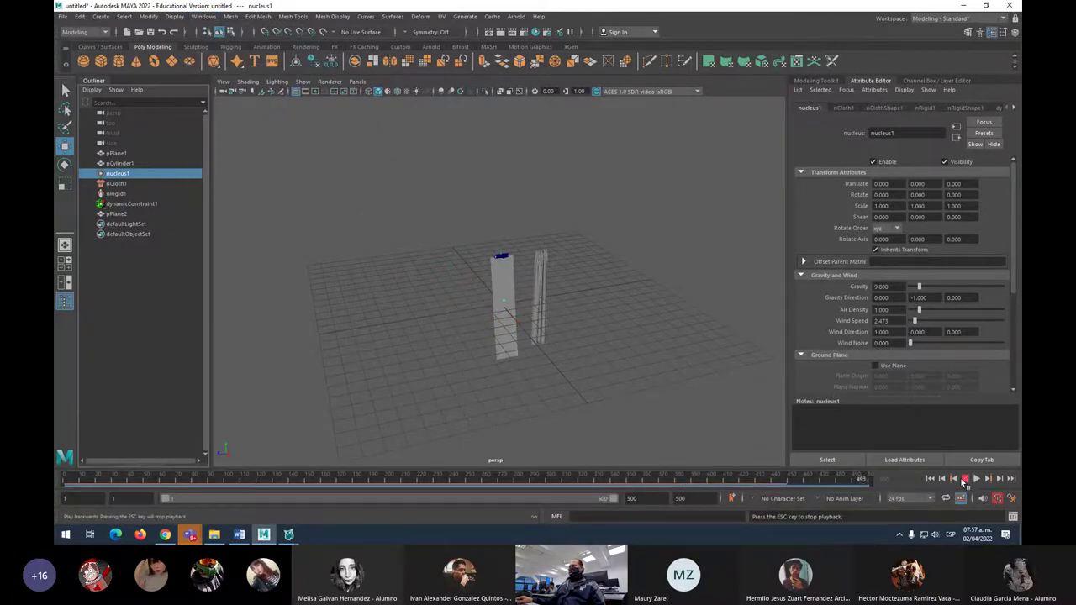
{"action": "left_click", "coordinate": [975, 478]}
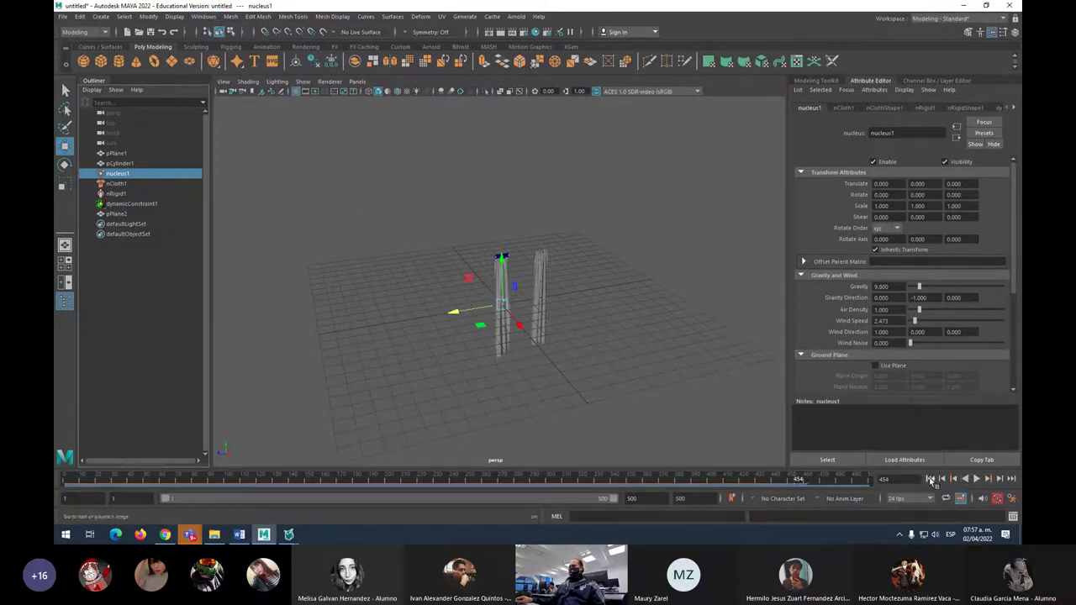
{"action": "left_click", "coordinate": [975, 479]}
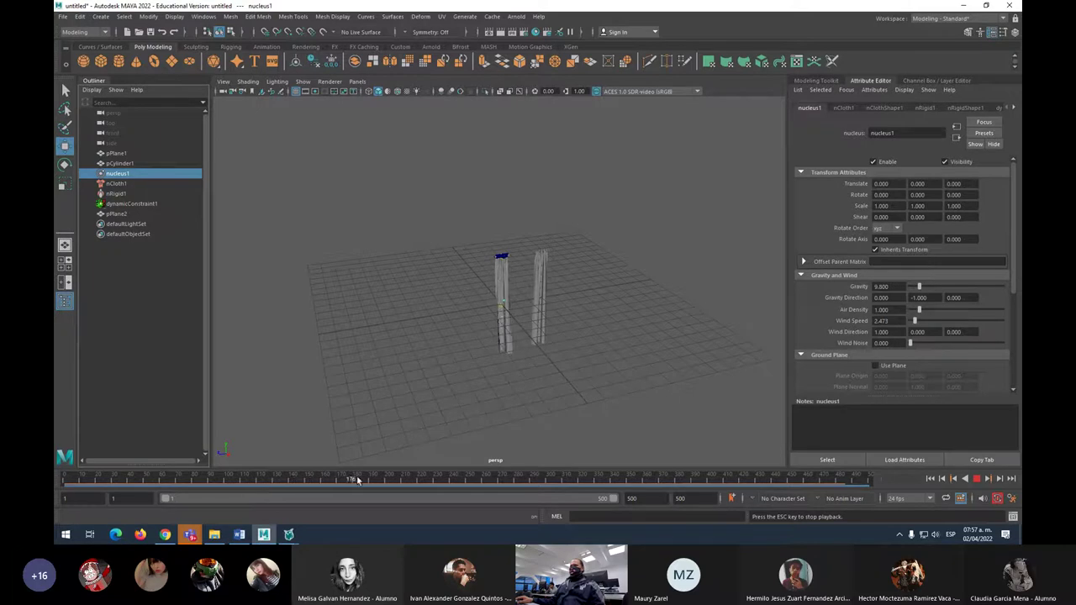
{"action": "left_click_drag", "start_coordinate": [364, 478], "coordinate": [227, 479]}
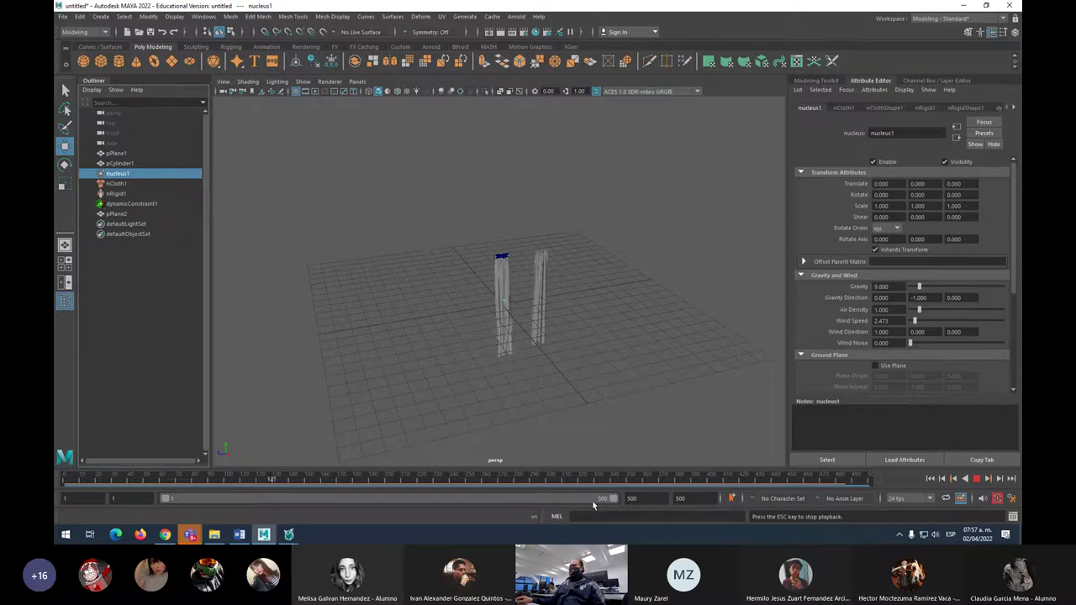
{"action": "left_click", "coordinate": [987, 478]}
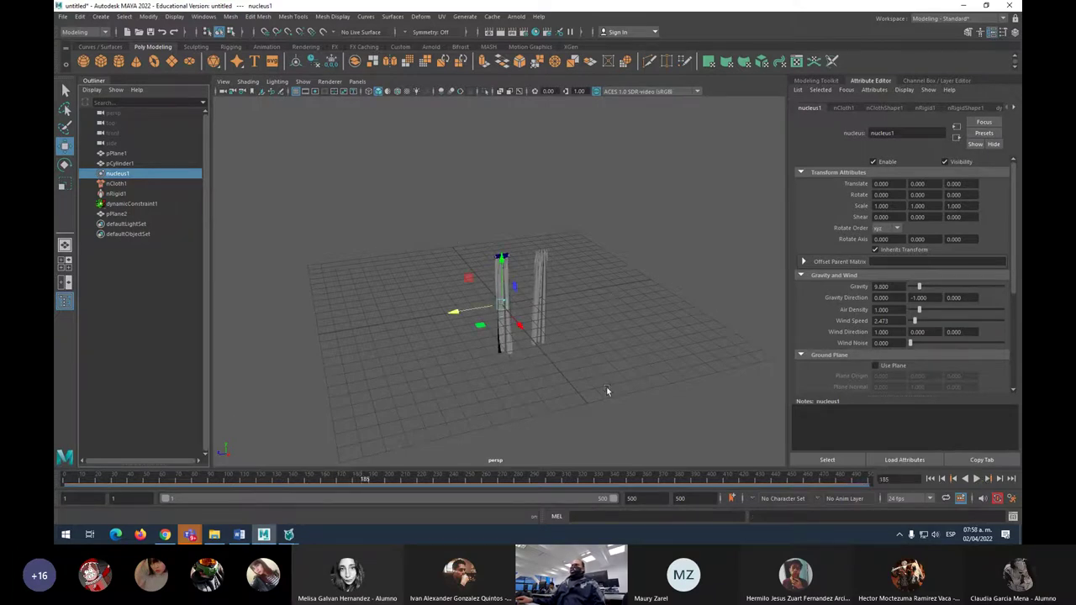
Open and close the File menu twice without choosing a command.
{"action": "left_click", "coordinate": [63, 18]}
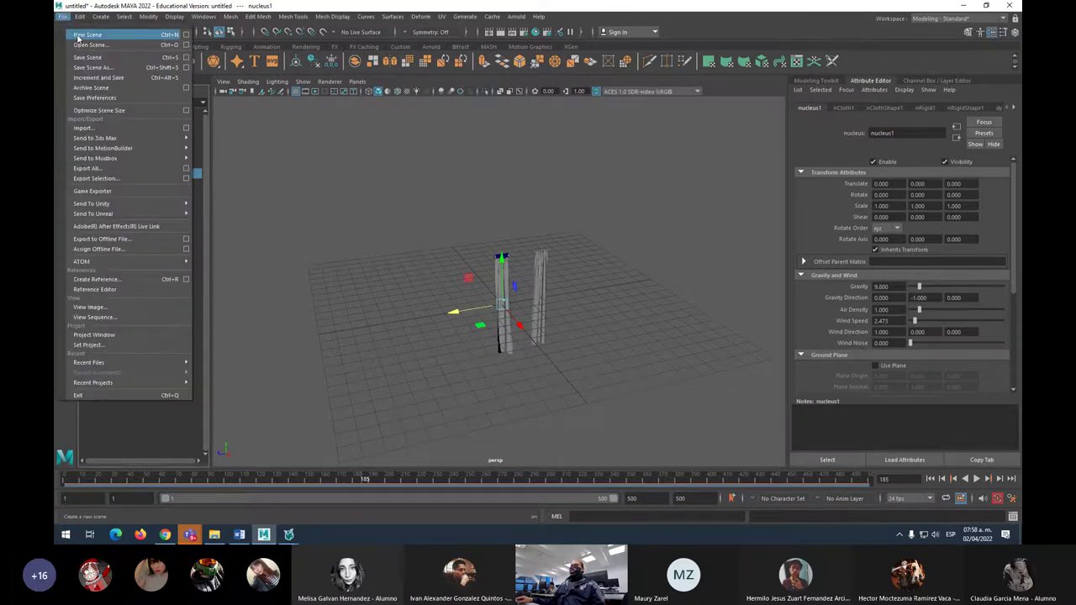
{"action": "left_click", "coordinate": [493, 232]}
{"action": "scroll", "coordinate": [493, 232], "scroll_direction": "up", "scroll_amount": 3}
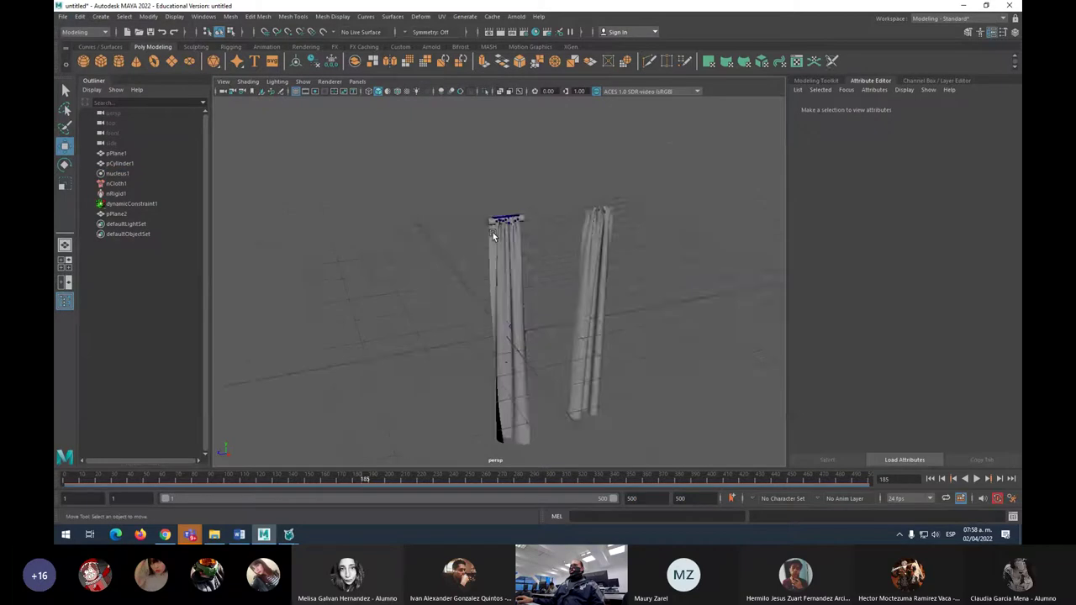
{"action": "scroll", "coordinate": [493, 232], "scroll_direction": "up", "scroll_amount": 3}
{"action": "scroll", "coordinate": [493, 232], "scroll_direction": "down", "scroll_amount": 2}
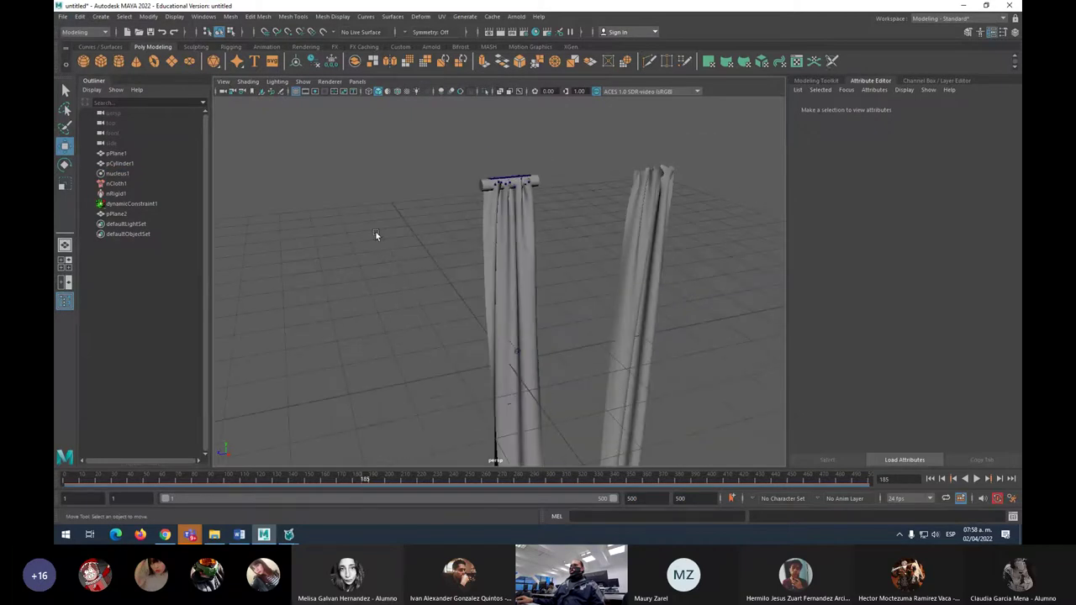
{"action": "left_click", "coordinate": [63, 17]}
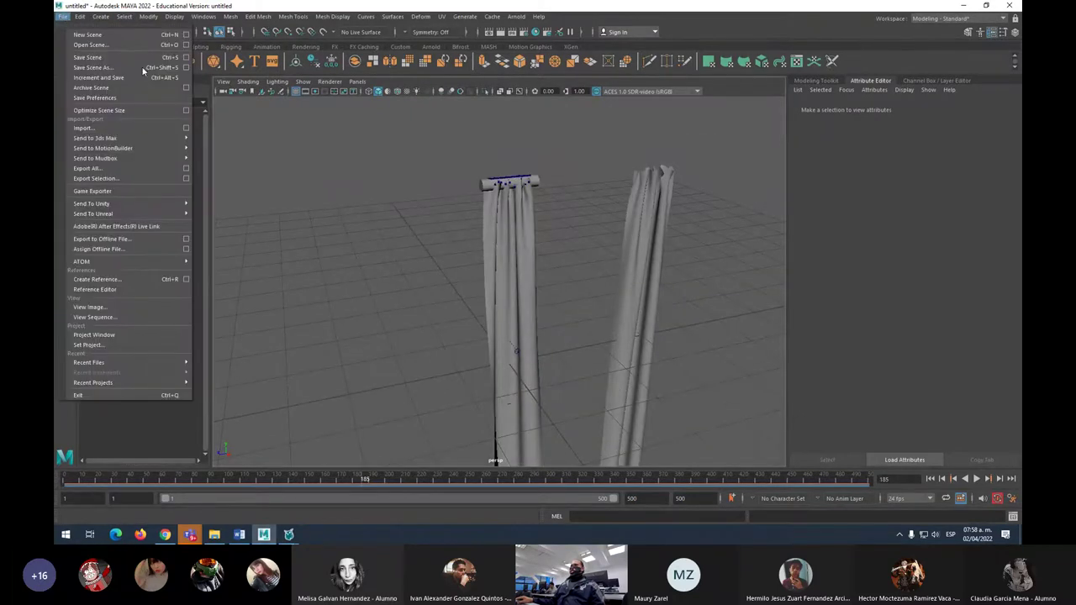
{"action": "left_click", "coordinate": [414, 242]}
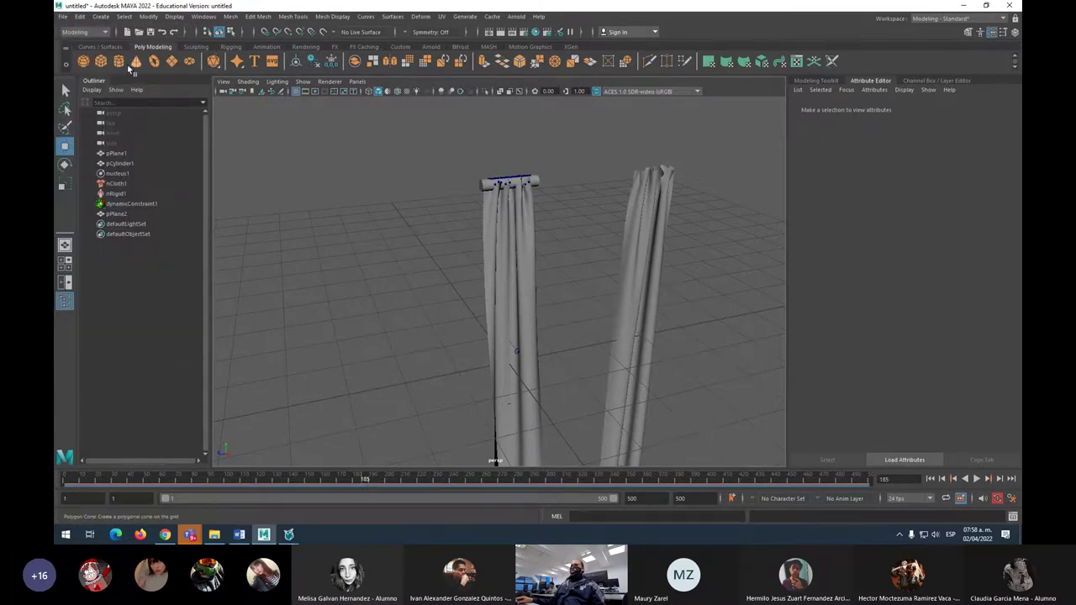
Create a polygon plane, pPlane3, and move it to the left of the curtains.
{"action": "left_click", "coordinate": [171, 64]}
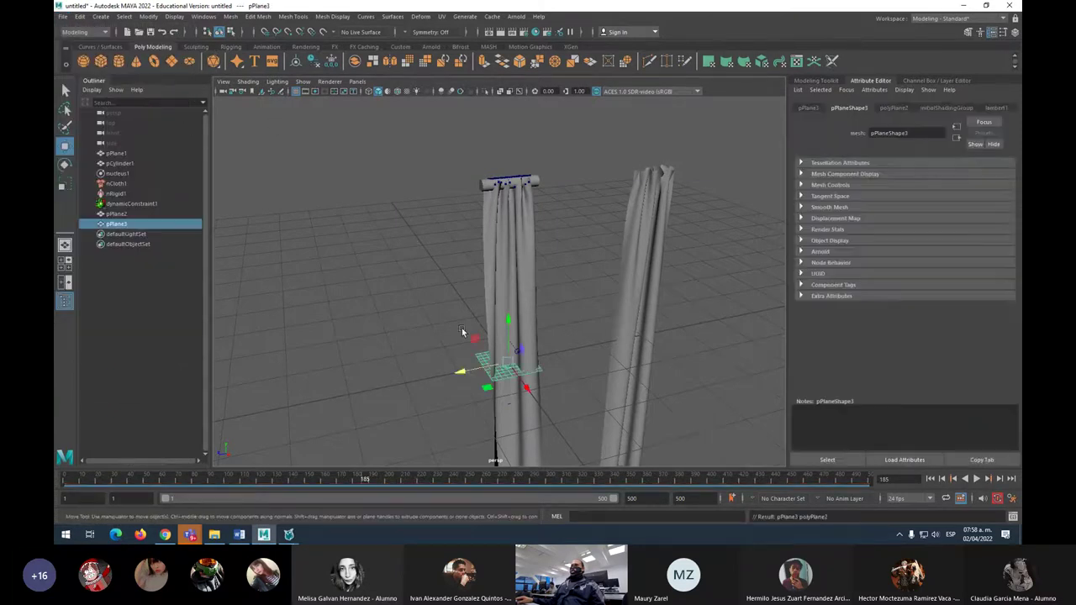
{"action": "left_click_drag", "start_coordinate": [461, 332], "coordinate": [438, 332], "text": "alt"}
{"action": "left_click_drag", "start_coordinate": [496, 353], "coordinate": [378, 357]}
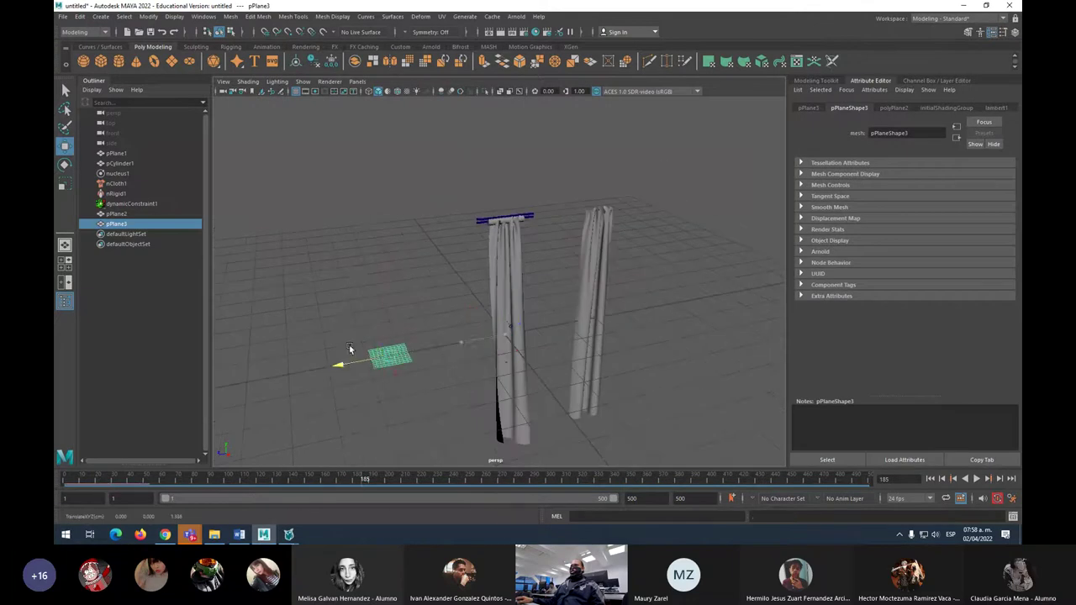
{"action": "left_click", "coordinate": [454, 174]}
{"action": "left_click_drag", "start_coordinate": [450, 167], "coordinate": [650, 443]}
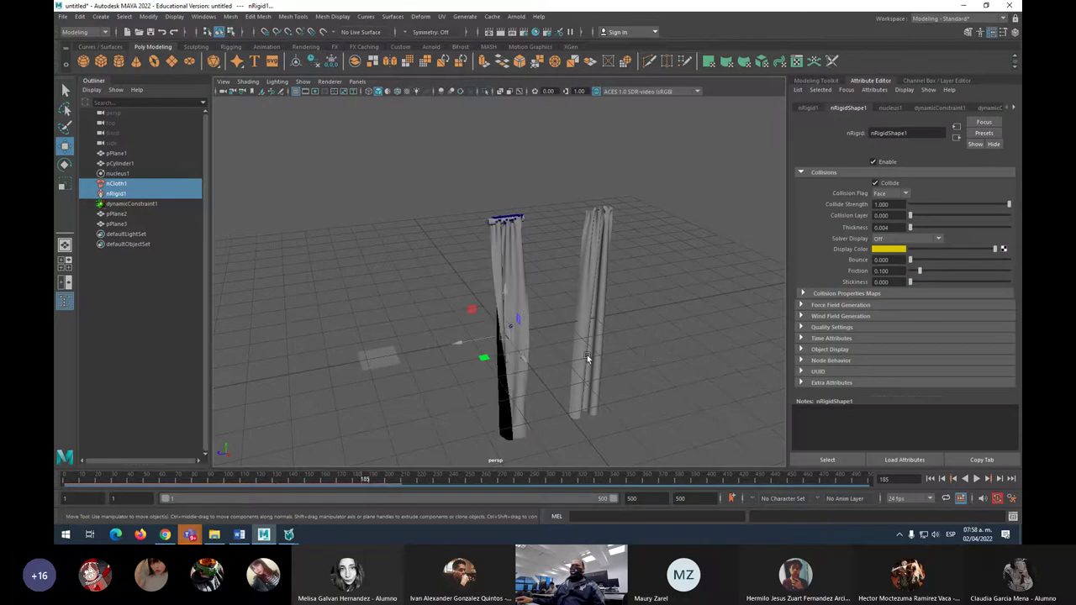
{"action": "left_click", "coordinate": [375, 359]}
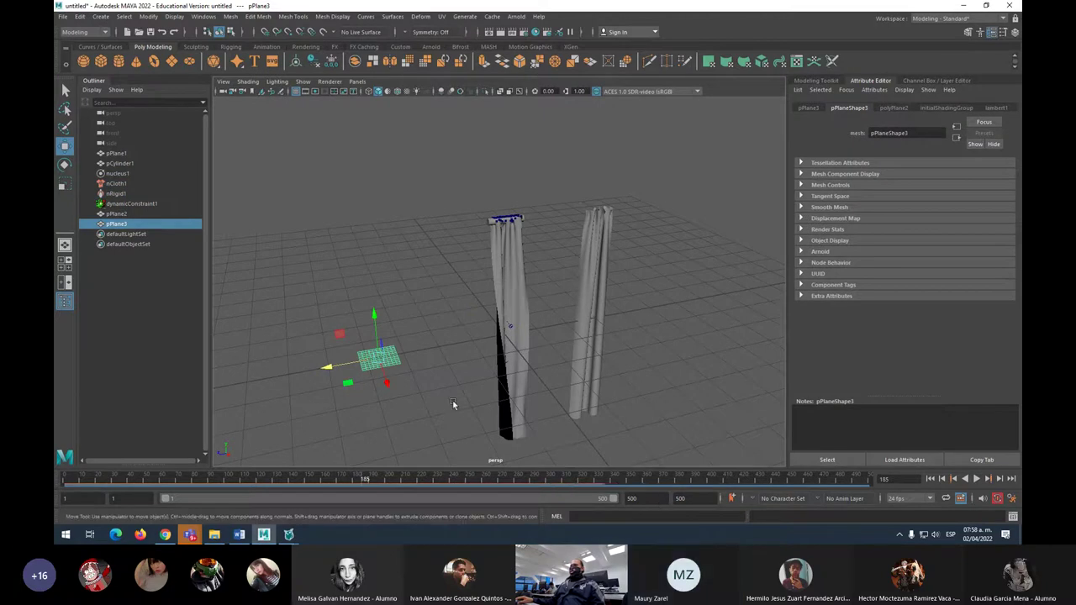
Rotate pCylinder1 to Rotate X 180 in the Channel Box.
{"action": "left_click", "coordinate": [492, 219]}
{"action": "scroll", "coordinate": [500, 205], "scroll_direction": "up", "scroll_amount": 3}
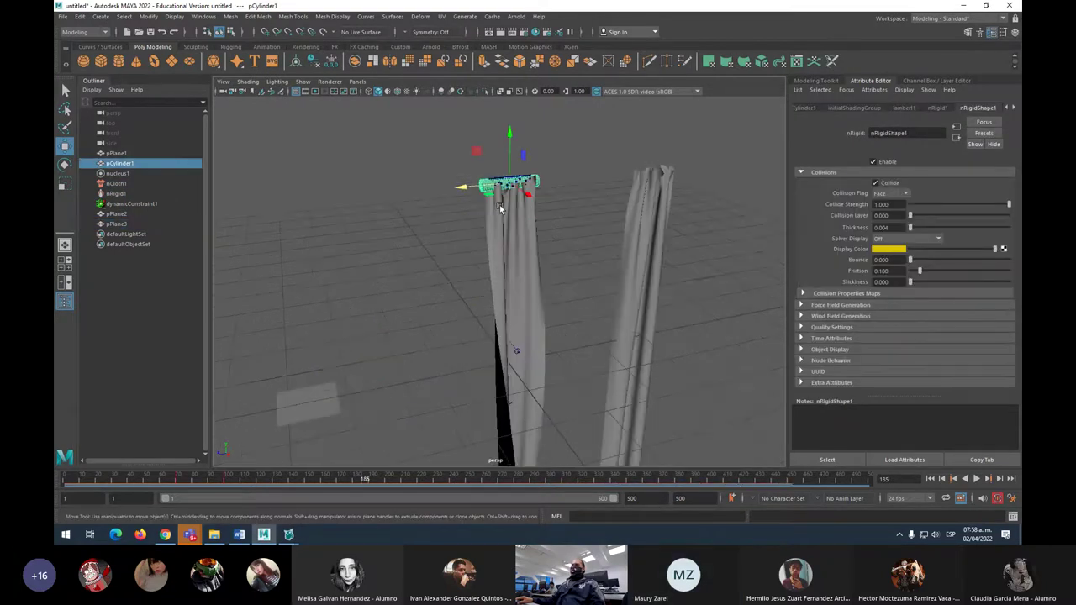
{"action": "key", "text": "e"}
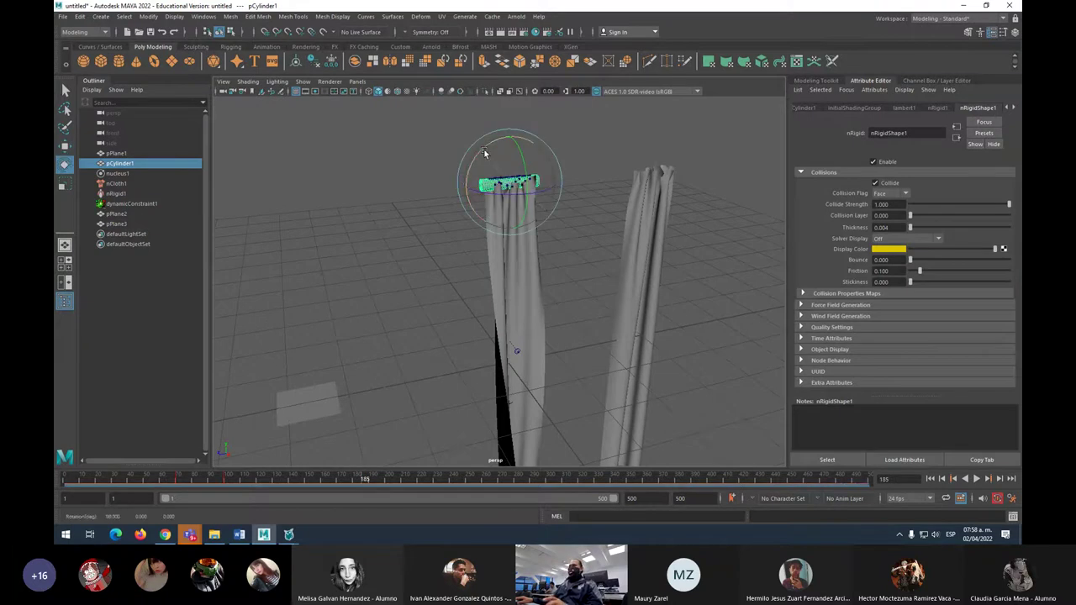
{"action": "left_click_drag", "start_coordinate": [485, 153], "coordinate": [467, 223]}
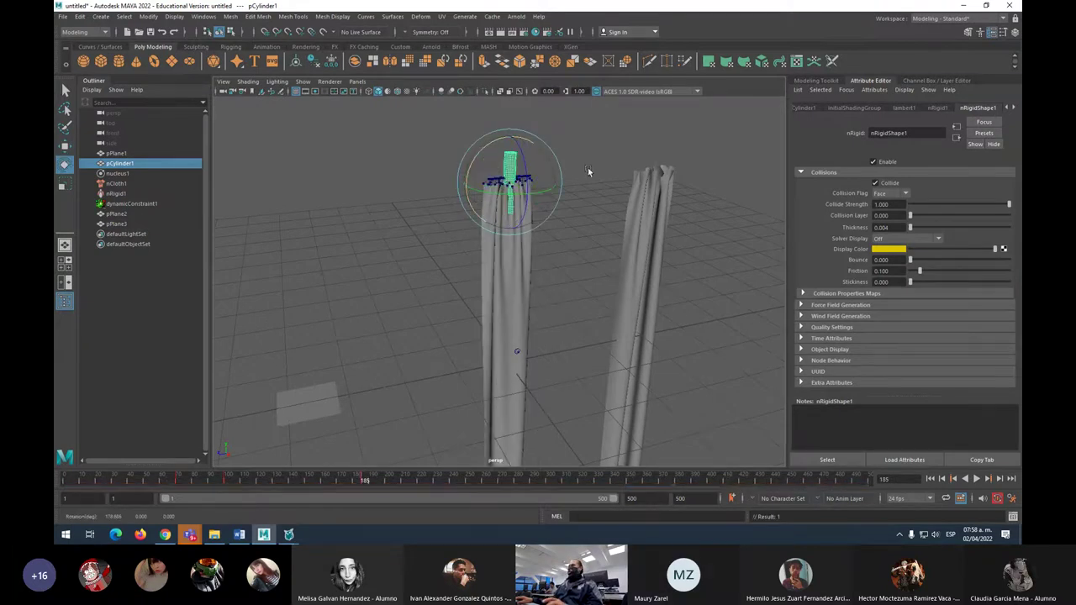
{"action": "left_click", "coordinate": [1015, 32]}
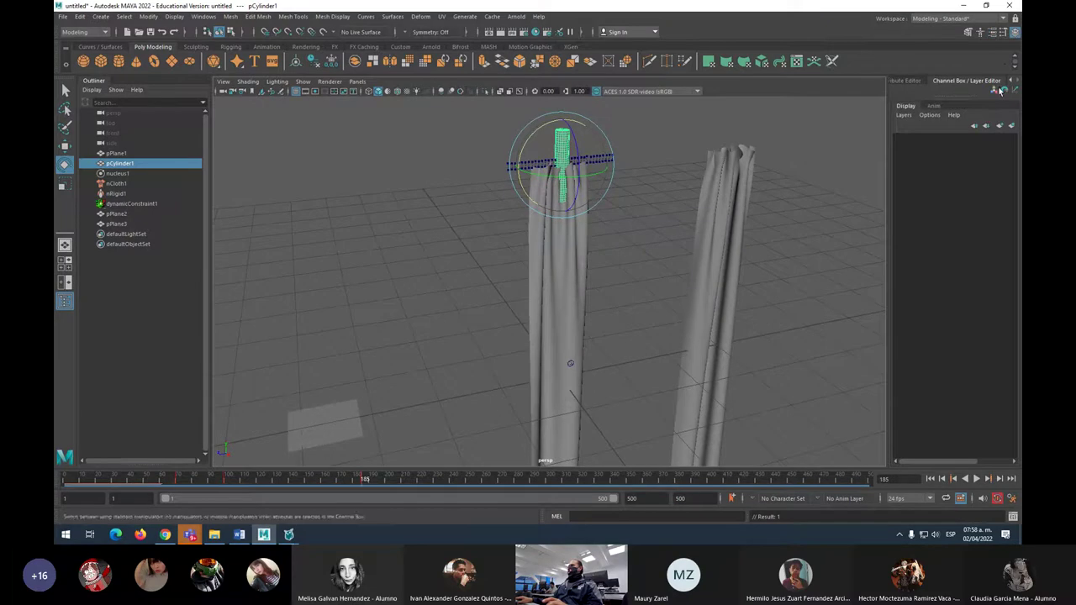
{"action": "middle_click_drag", "start_coordinate": [749, 106], "coordinate": [735, 163]}
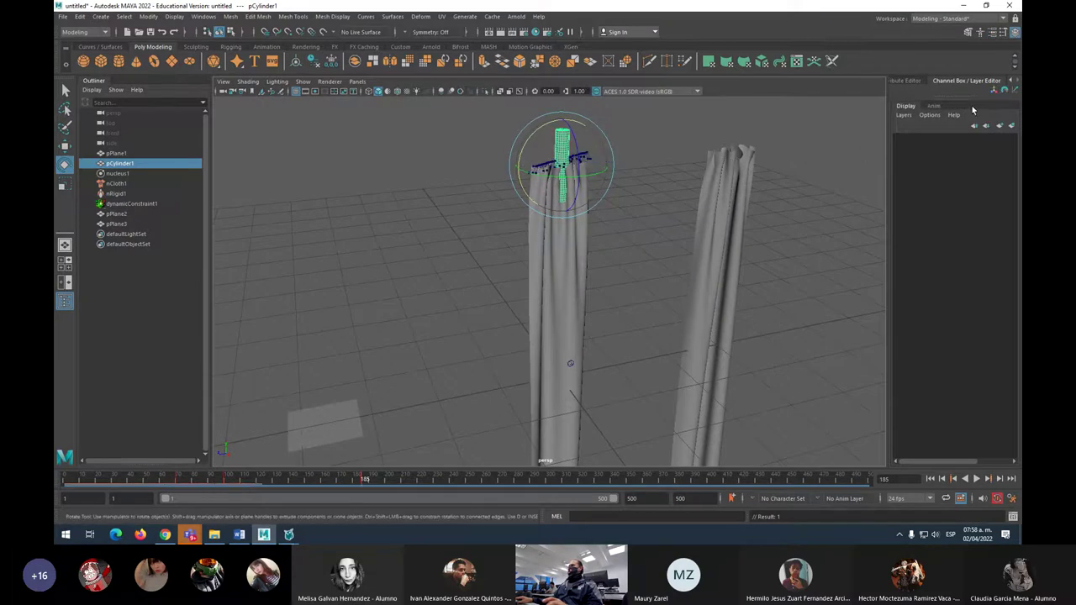
{"action": "left_click_drag", "start_coordinate": [944, 98], "coordinate": [943, 289]}
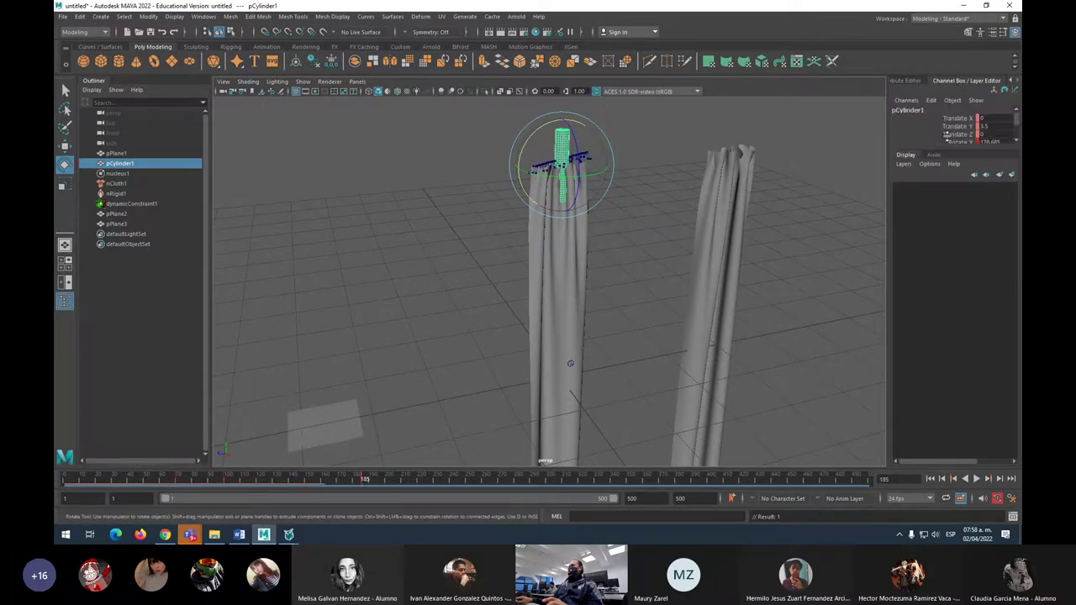
{"action": "key", "text": "Return"}
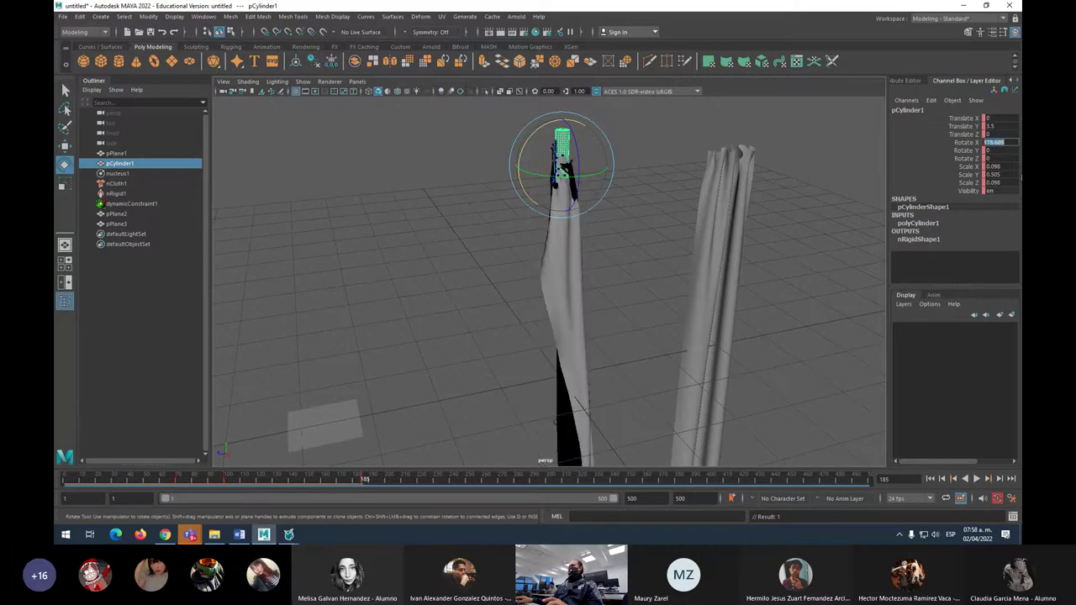
{"action": "type", "text": "180"}
{"action": "key", "text": "Return"}
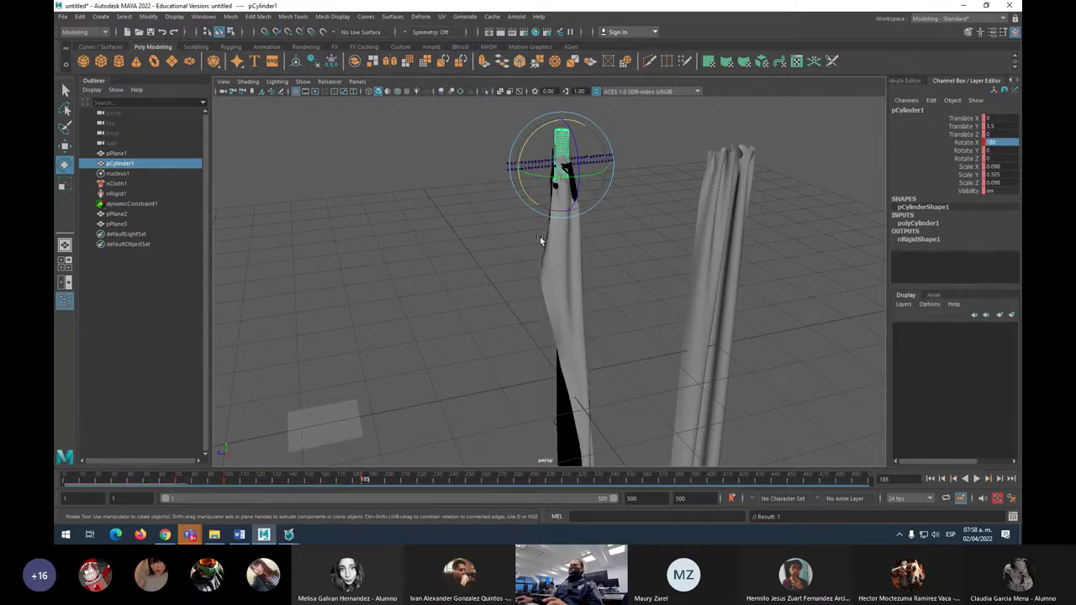
Set pPlane3's Rotate Z to -90 so it stands upright, then reselect pCylinder1.
{"action": "left_click", "coordinate": [349, 432]}
{"action": "left_click_drag", "start_coordinate": [310, 399], "coordinate": [336, 454]}
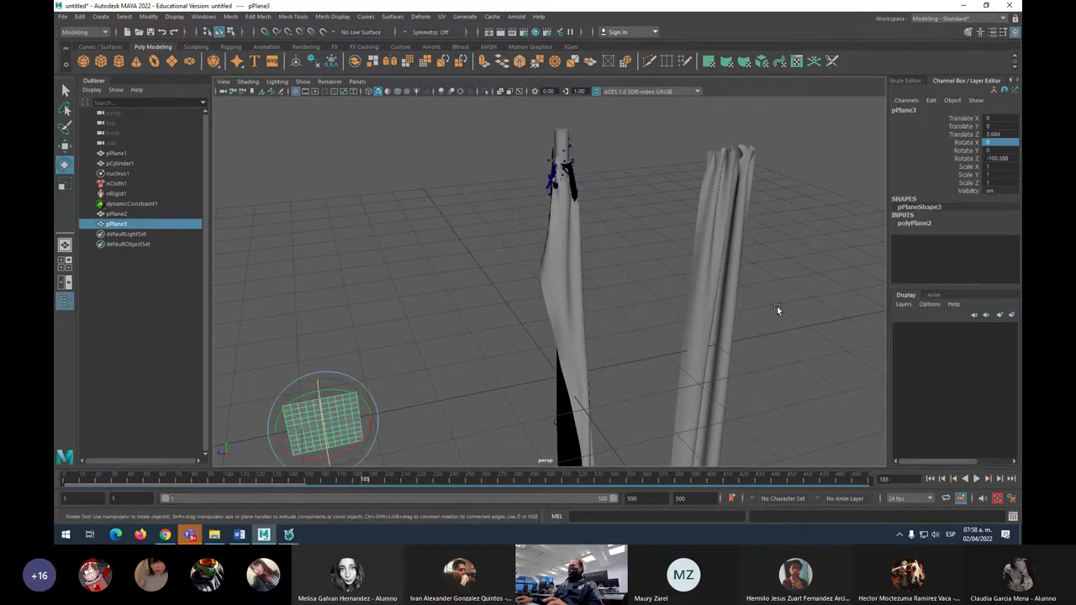
{"action": "left_click", "coordinate": [1014, 160]}
{"action": "type", "text": "-90"}
{"action": "key", "text": "Return"}
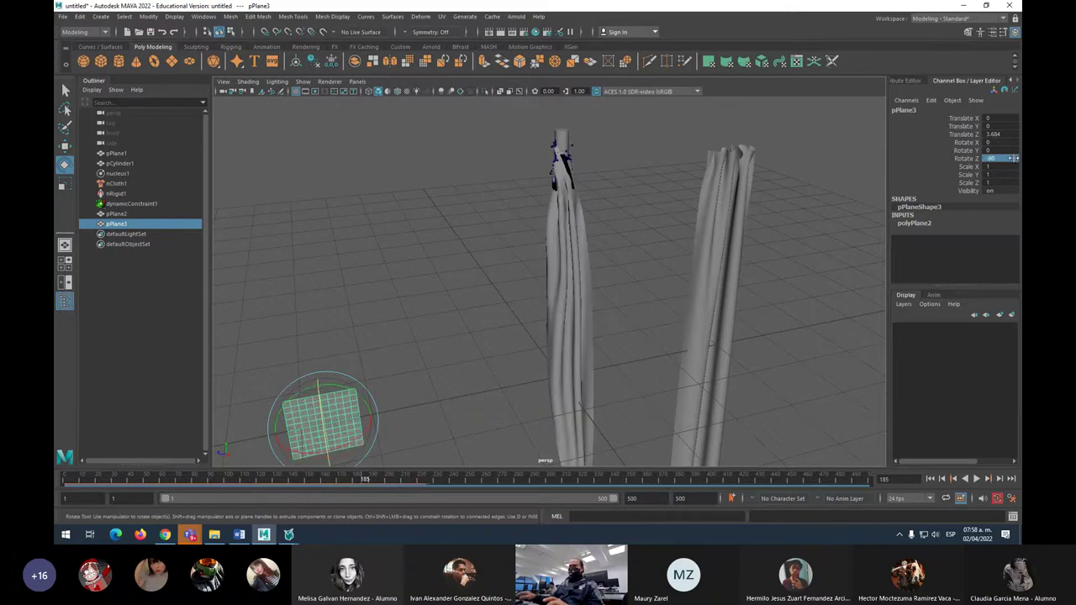
{"action": "left_click", "coordinate": [565, 141]}
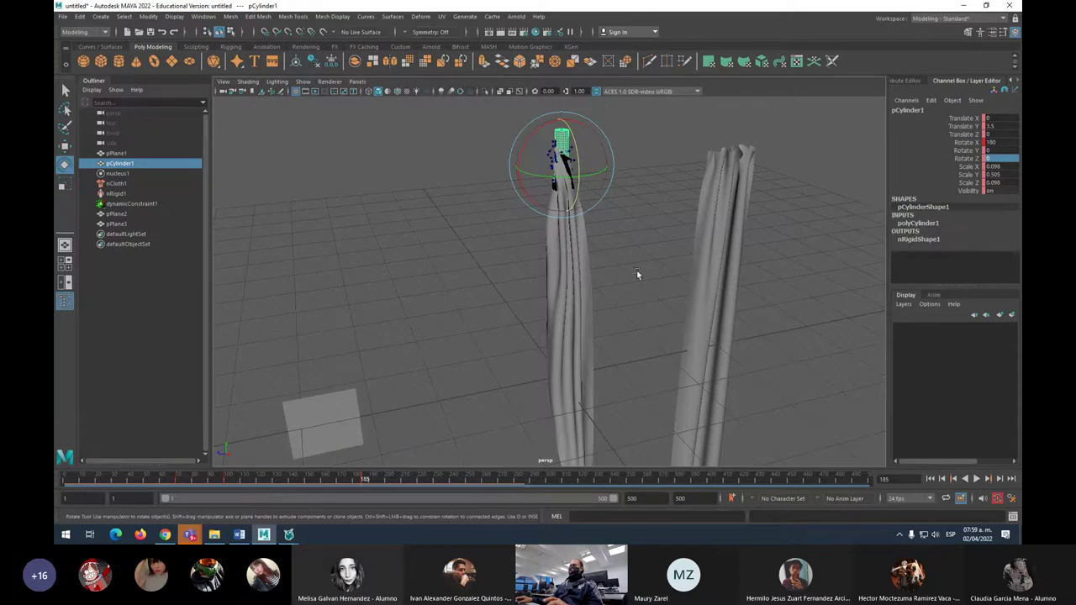
{"action": "scroll", "coordinate": [604, 249], "scroll_direction": "down", "scroll_amount": 3}
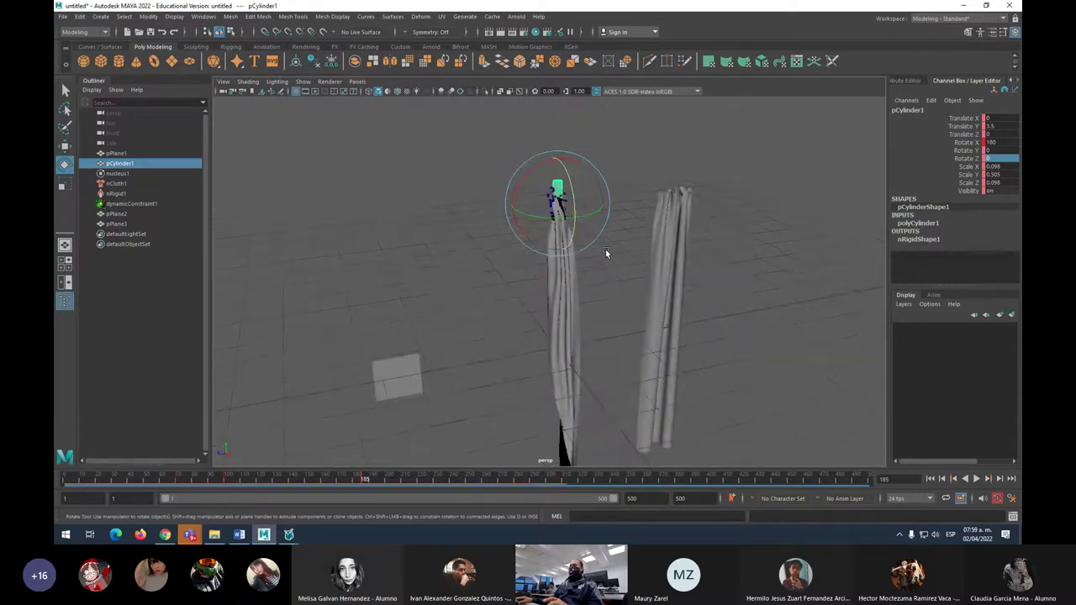
{"action": "scroll", "coordinate": [606, 249], "scroll_direction": "down", "scroll_amount": 3}
{"action": "scroll", "coordinate": [606, 249], "scroll_direction": "down", "scroll_amount": 2}
{"action": "scroll", "coordinate": [605, 249], "scroll_direction": "up", "scroll_amount": 5}
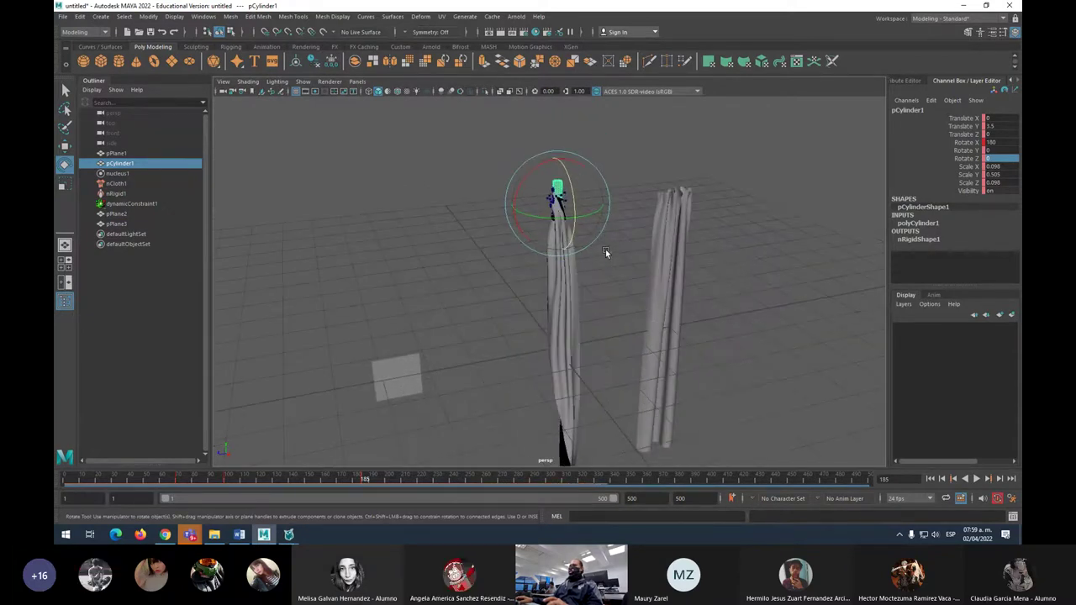
Choose File > New Scene and pick Don't Save to drop the curtain simulation.
{"action": "scroll", "coordinate": [605, 249], "scroll_direction": "down", "scroll_amount": 2}
{"action": "left_click", "coordinate": [62, 17]}
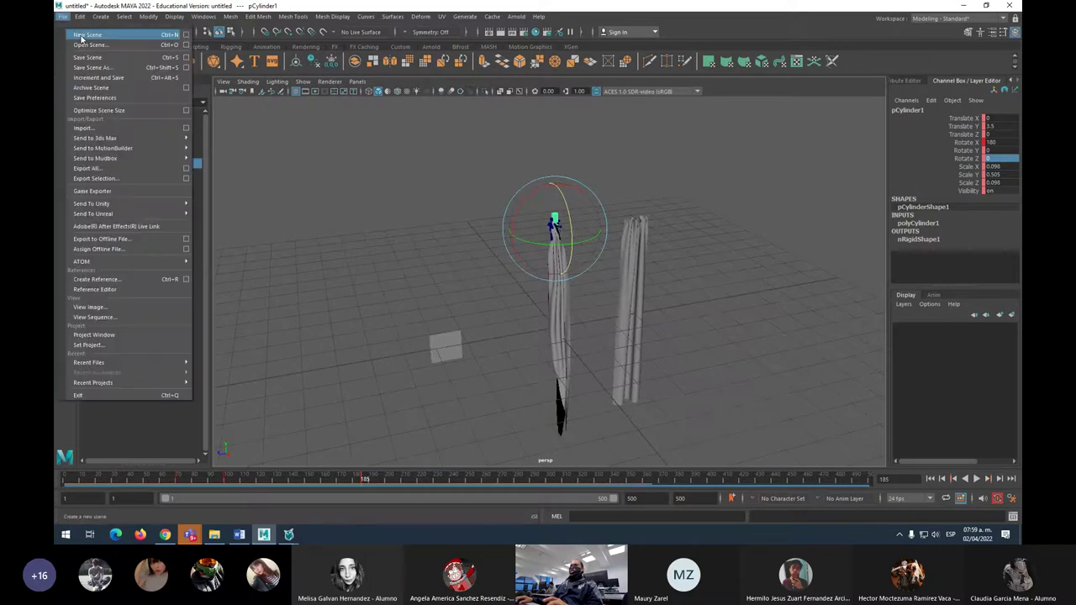
{"action": "left_click", "coordinate": [81, 37]}
{"action": "left_click", "coordinate": [536, 273]}
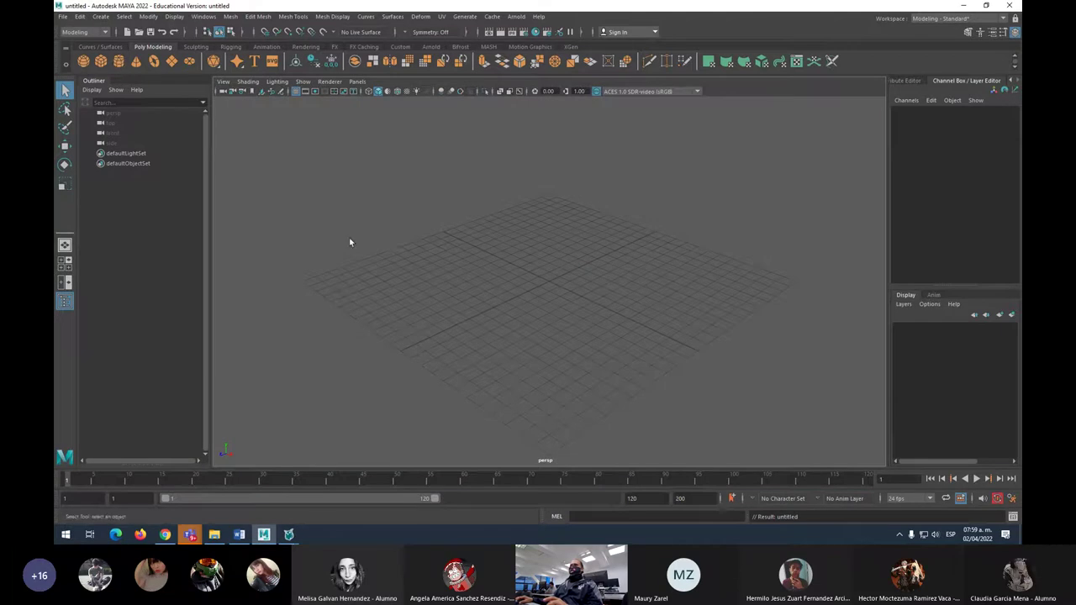
Create pCylinder1 and scale it down on Y into a wide, thin disc.
{"action": "right_click_drag", "start_coordinate": [350, 242], "coordinate": [589, 292], "text": "shift"}
{"action": "key", "text": "r"}
{"action": "mouse_move", "coordinate": [547, 263]}
{"action": "left_mouse_down"}
{"action": "mouse_move", "coordinate": [601, 353]}
{"action": "mouse_move", "coordinate": [593, 343]}
{"action": "left_mouse_up"}
{"action": "left_click_drag", "start_coordinate": [550, 241], "coordinate": [547, 268]}
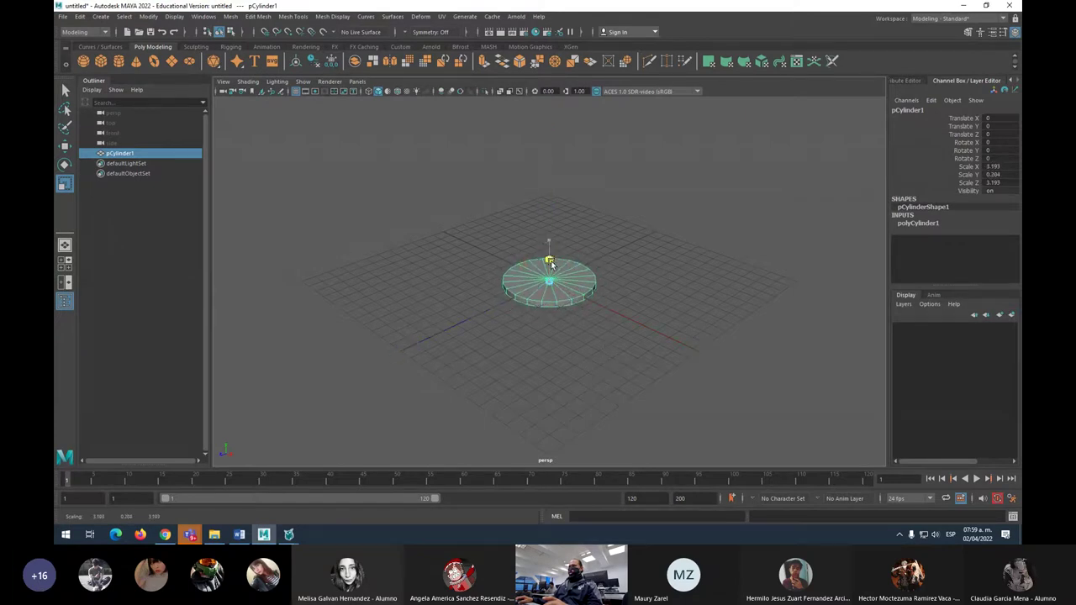
{"action": "left_click", "coordinate": [304, 116]}
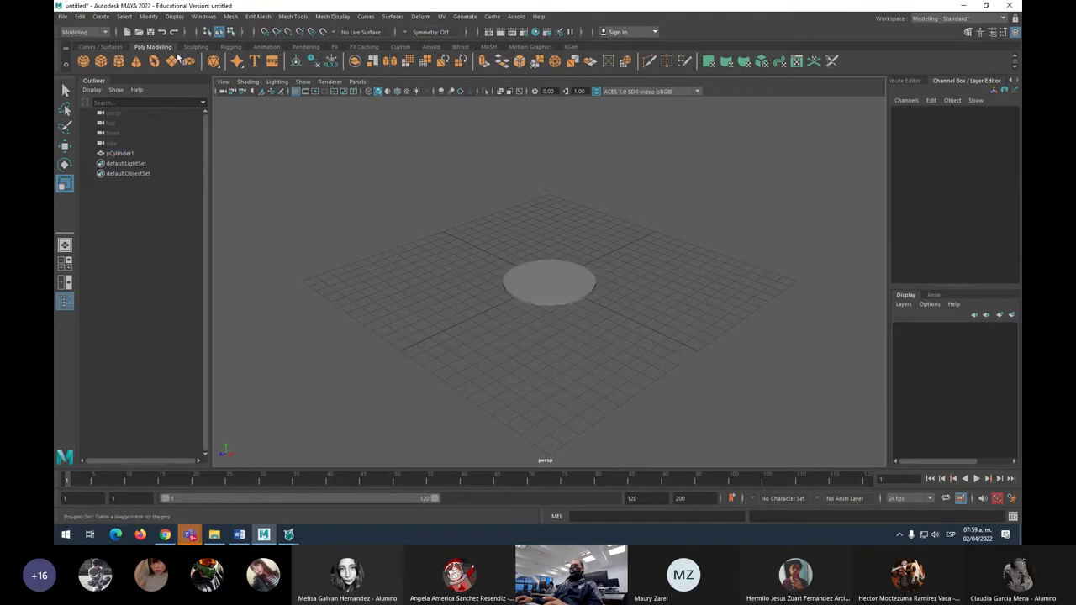
Create a polygon plane, pPlane1, and scale it uniformly to 9.266.
{"action": "left_click", "coordinate": [171, 66]}
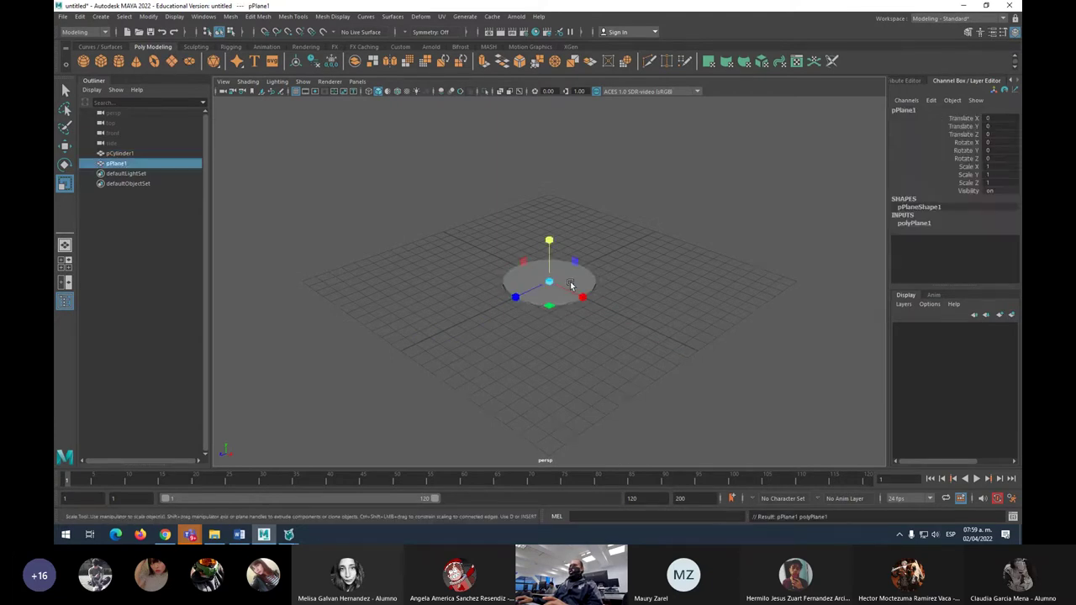
{"action": "mouse_move", "coordinate": [548, 282]}
{"action": "left_mouse_down"}
{"action": "mouse_move", "coordinate": [494, 200]}
{"action": "mouse_move", "coordinate": [658, 388]}
{"action": "mouse_move", "coordinate": [634, 346]}
{"action": "left_mouse_up"}
{"action": "left_click", "coordinate": [634, 345]}
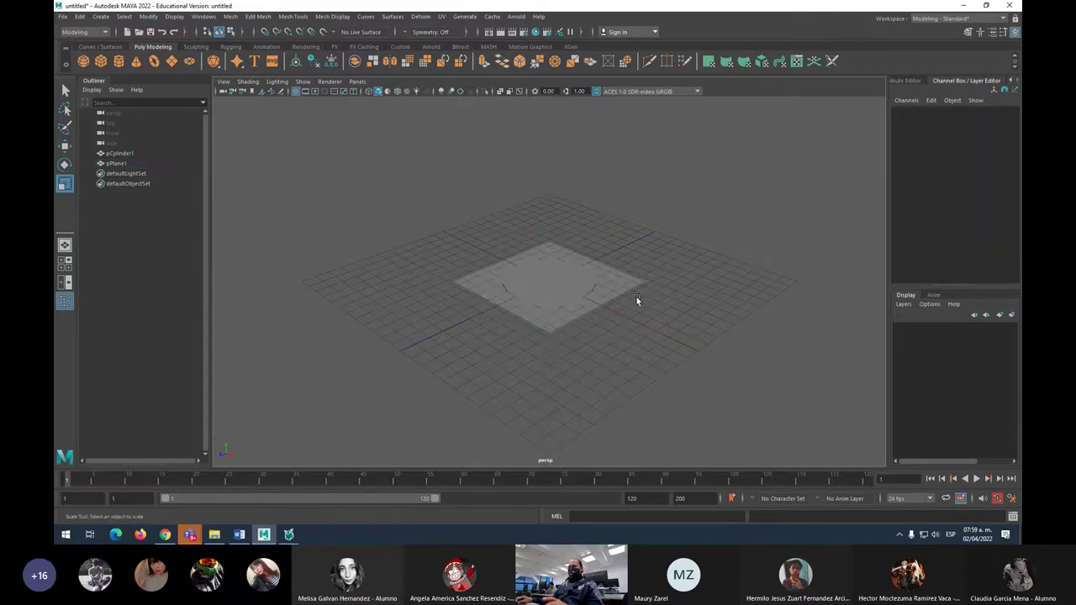
{"action": "left_click", "coordinate": [616, 281]}
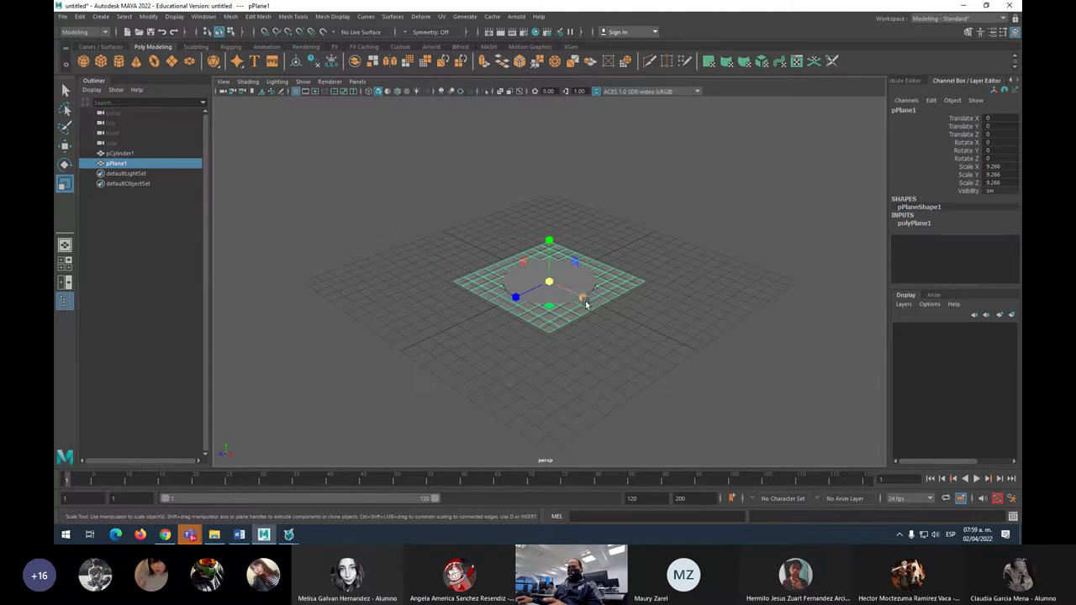
Raise the plane to Translate Y 1.095 above the disc and switch to wireframe.
{"action": "key", "text": "w"}
{"action": "left_click_drag", "start_coordinate": [549, 246], "coordinate": [549, 231]}
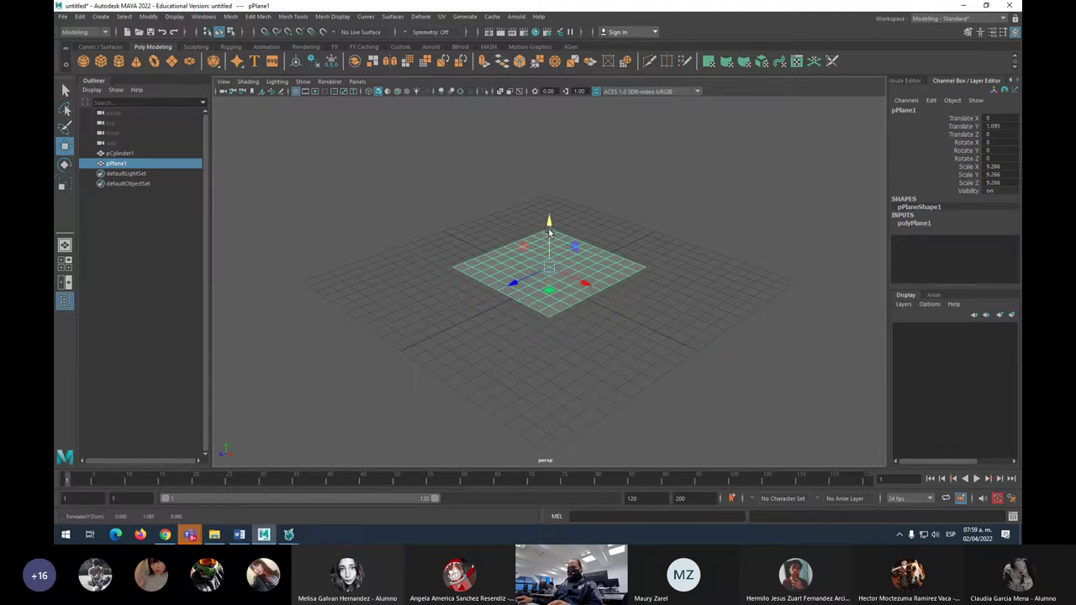
{"action": "scroll", "coordinate": [551, 270], "scroll_direction": "up", "scroll_amount": 2}
{"action": "scroll", "coordinate": [552, 283], "scroll_direction": "up", "scroll_amount": 4}
{"action": "scroll", "coordinate": [551, 292], "scroll_direction": "down", "scroll_amount": 3}
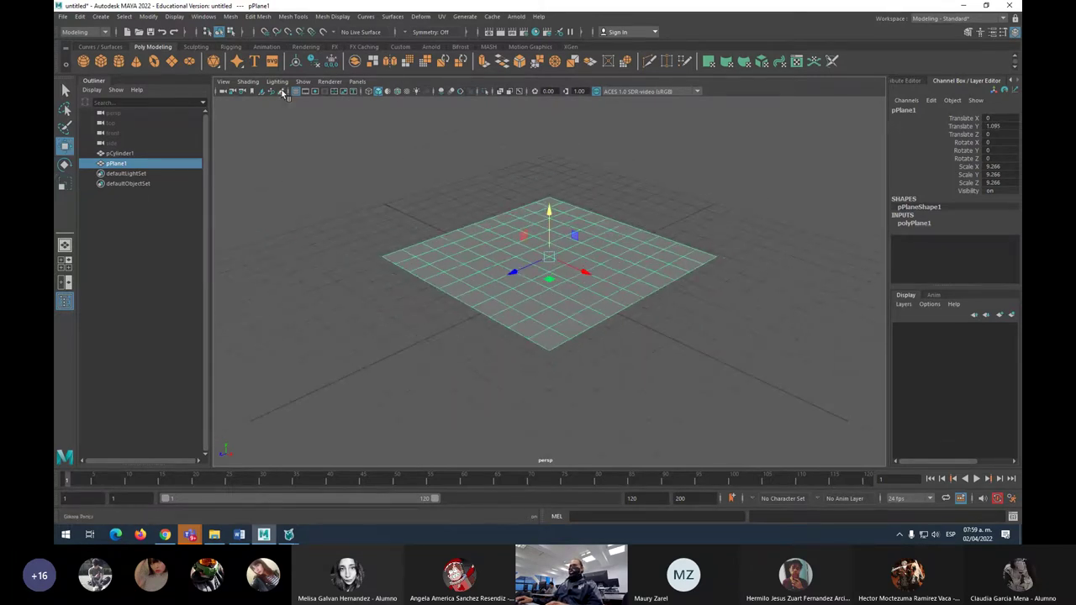
{"action": "left_click_drag", "start_coordinate": [438, 309], "coordinate": [440, 305], "text": "alt"}
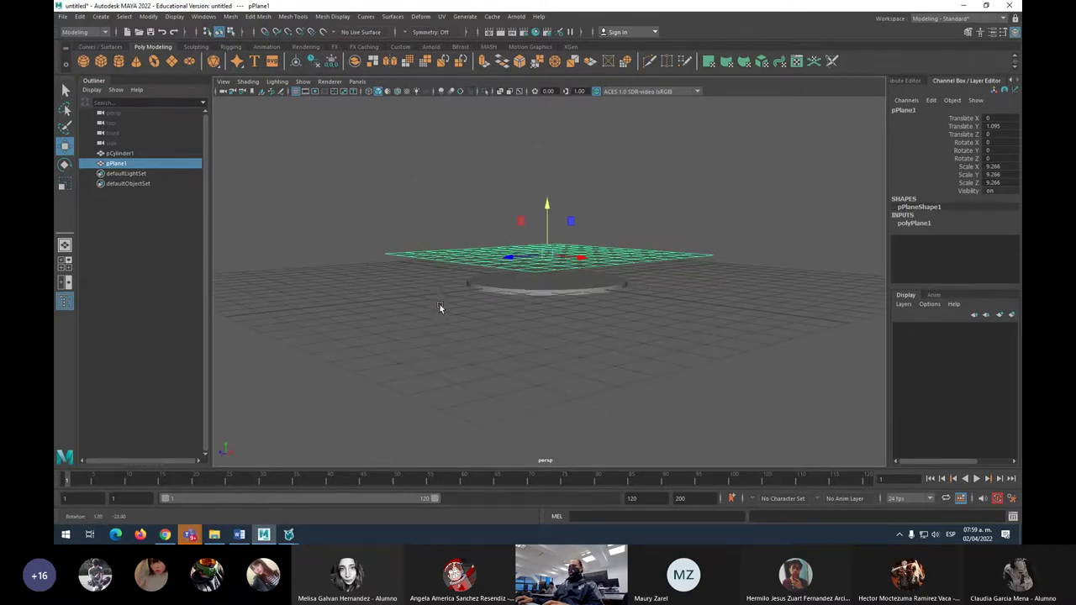
{"action": "left_click", "coordinate": [368, 92]}
{"action": "mouse_move", "coordinate": [450, 212]}
{"action": "left_mouse_down", "text": "alt"}
{"action": "mouse_move", "coordinate": [478, 276]}
{"action": "mouse_move", "coordinate": [457, 269]}
{"action": "mouse_move", "coordinate": [461, 248]}
{"action": "left_mouse_up", "text": "alt"}
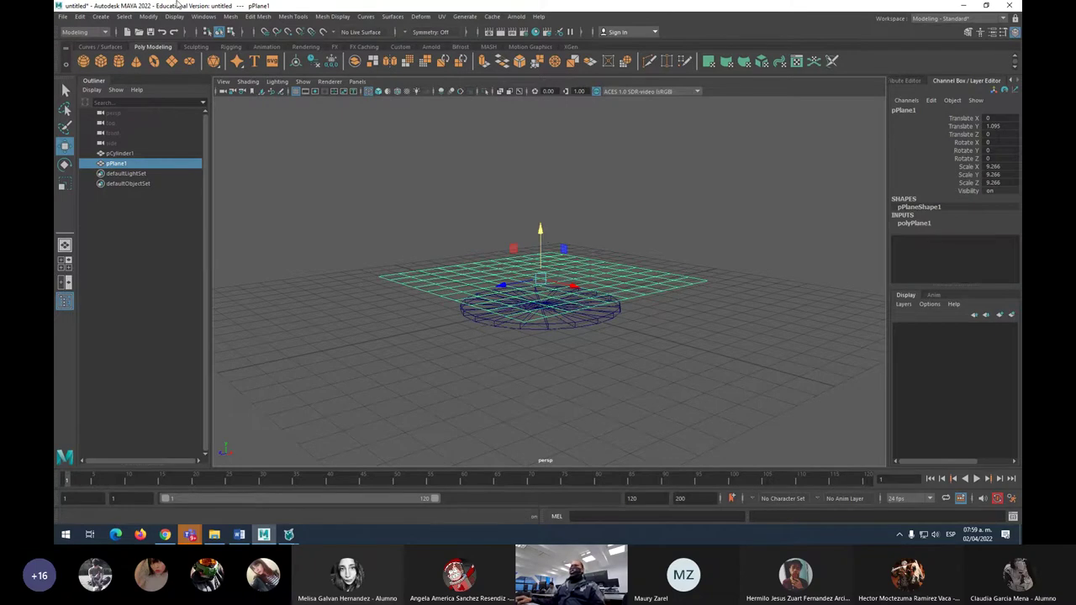
Switch the status-line menu set to FX.
{"action": "left_click", "coordinate": [105, 33]}
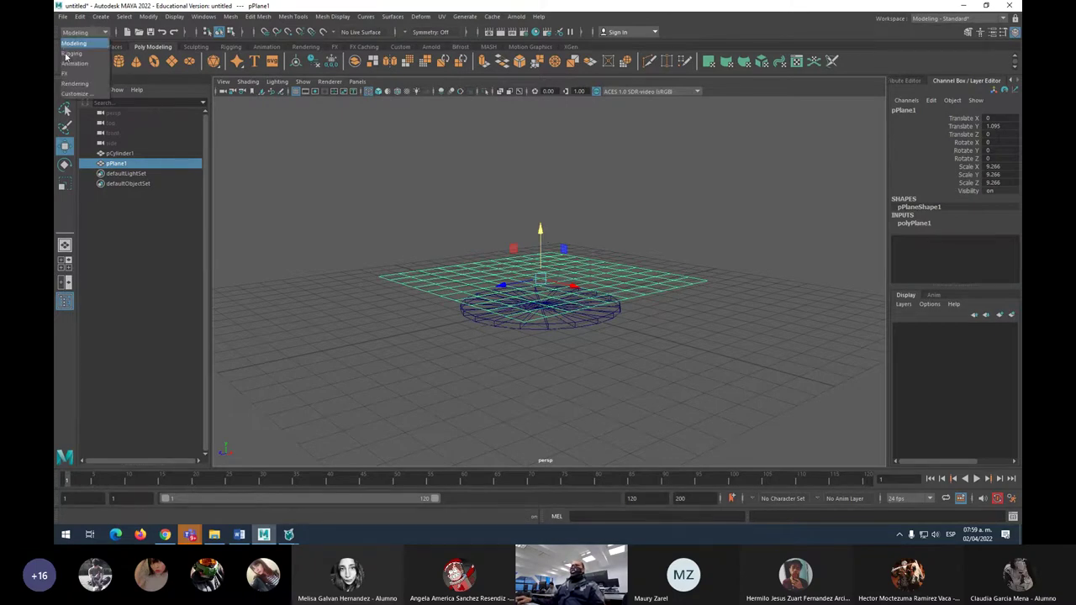
{"action": "left_click", "coordinate": [68, 73]}
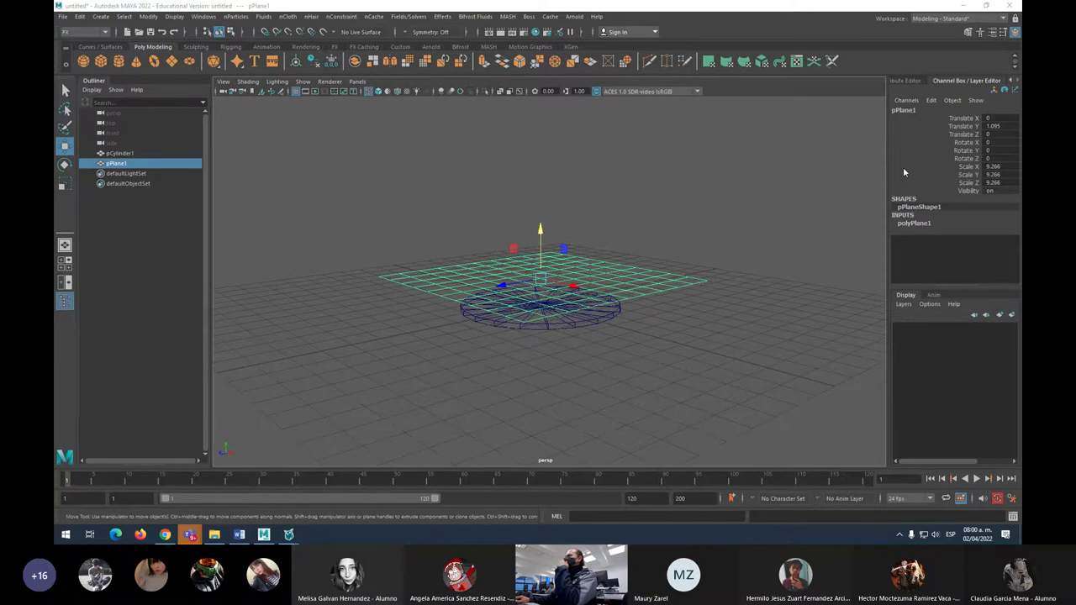
Set polyPlane1's Subdivisions Width and Height to 40 in the Channel Box.
{"action": "left_click", "coordinate": [914, 224]}
{"action": "left_click", "coordinate": [958, 248]}
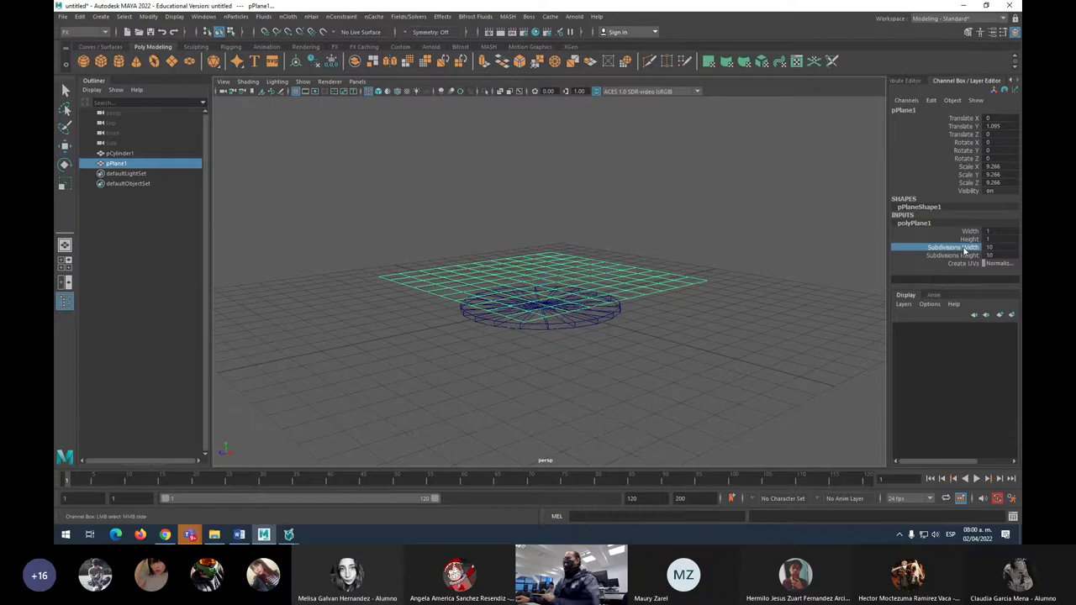
{"action": "left_click", "coordinate": [963, 256], "text": "shift"}
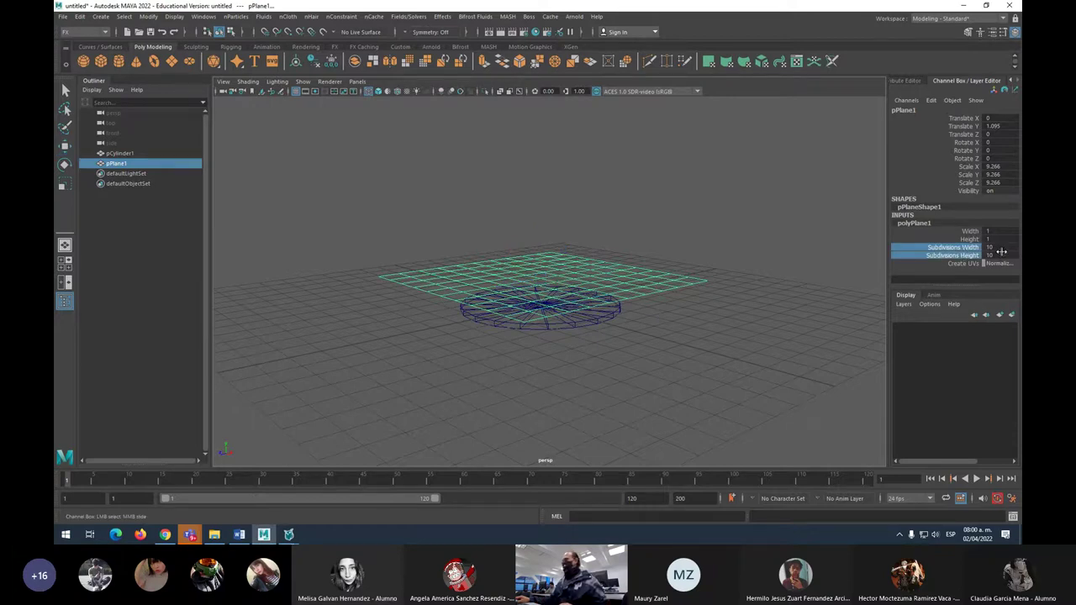
{"action": "left_click", "coordinate": [991, 252]}
{"action": "left_click", "coordinate": [991, 247]}
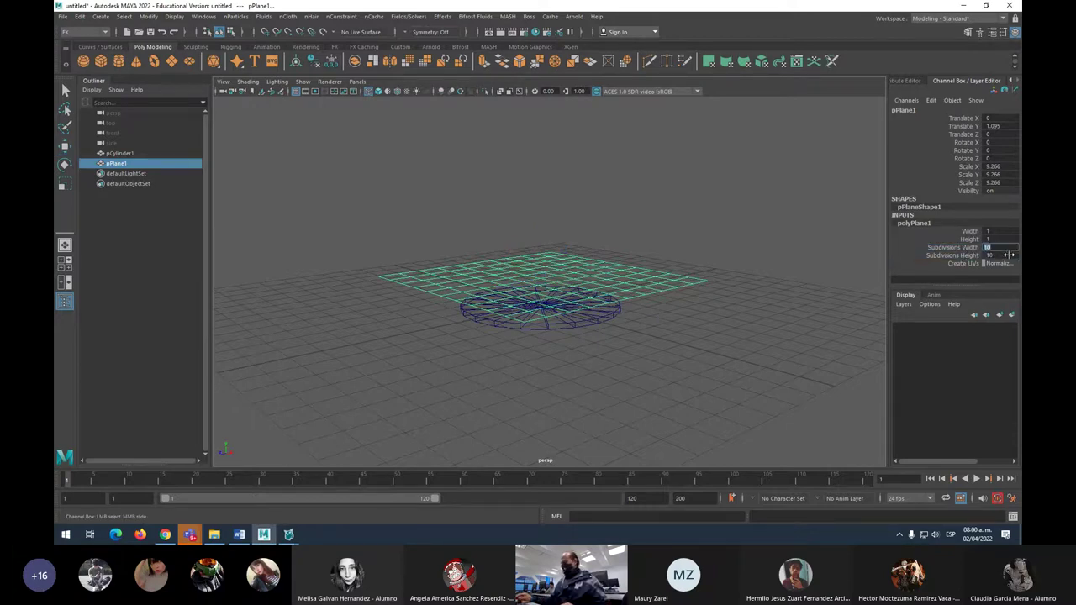
{"action": "type", "text": "40"}
{"action": "key", "text": "Return"}
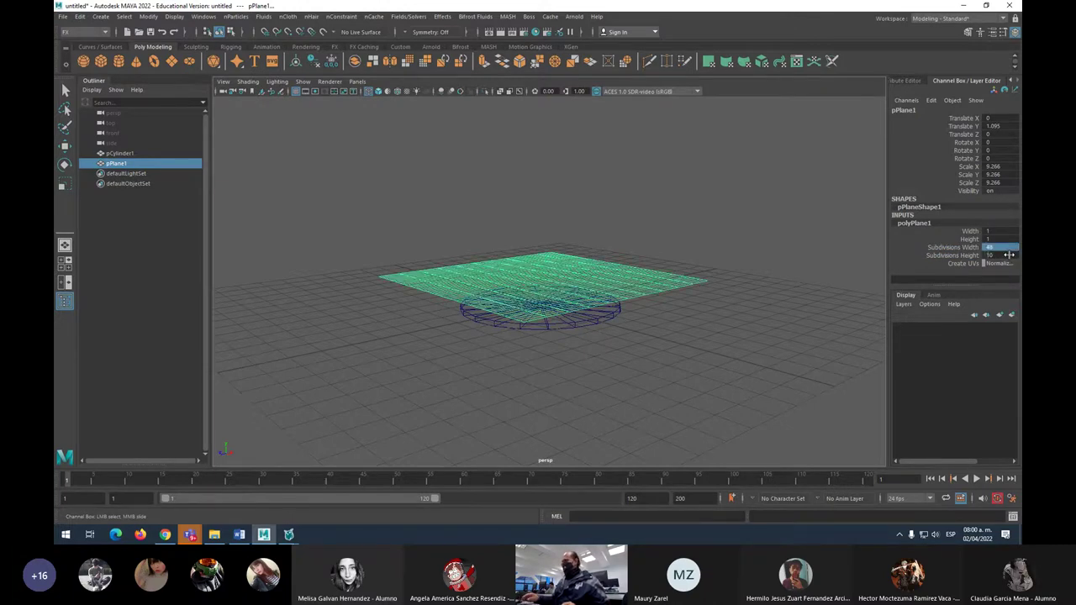
{"action": "left_click", "coordinate": [1005, 255]}
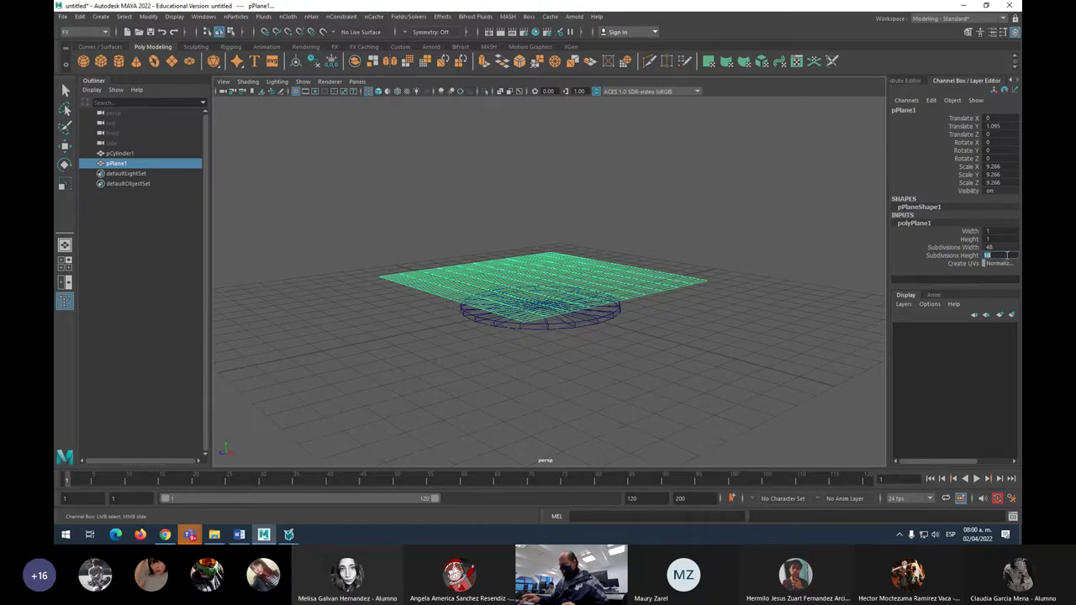
{"action": "type", "text": "40"}
{"action": "key", "text": "Return"}
Reselect the plane and scrub both subdivision counts interactively in the Channel Box.
{"action": "left_click", "coordinate": [704, 249]}
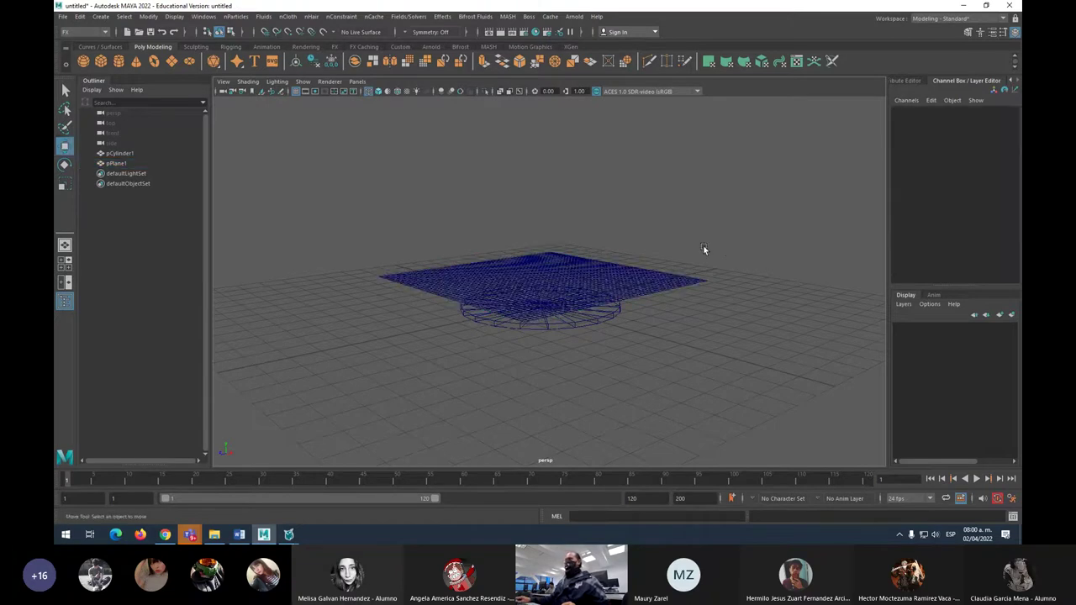
{"action": "mouse_move", "coordinate": [542, 292]}
{"action": "left_mouse_down", "text": "alt"}
{"action": "mouse_move", "coordinate": [540, 307]}
{"action": "mouse_move", "coordinate": [625, 282]}
{"action": "left_mouse_up", "text": "alt"}
{"action": "left_click", "coordinate": [679, 291]}
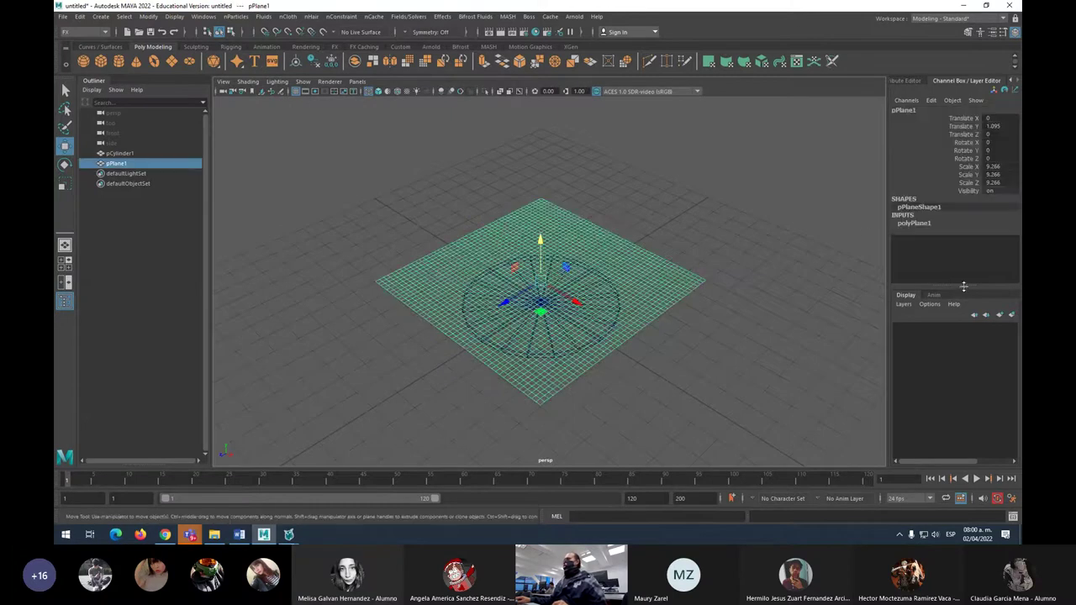
{"action": "left_click", "coordinate": [913, 224]}
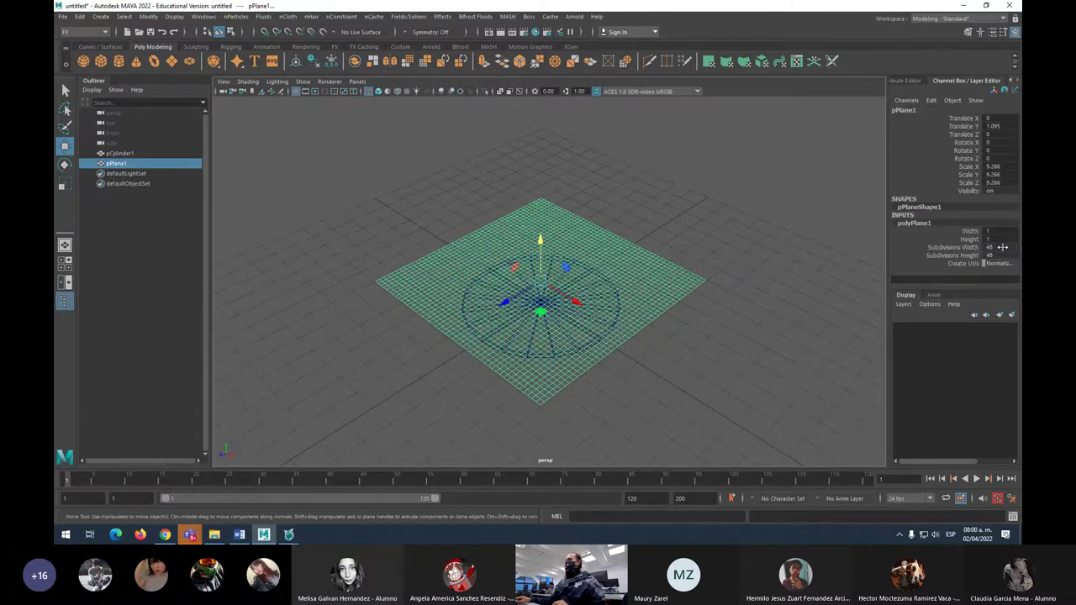
{"action": "left_click", "coordinate": [967, 240]}
{"action": "left_click", "coordinate": [959, 249]}
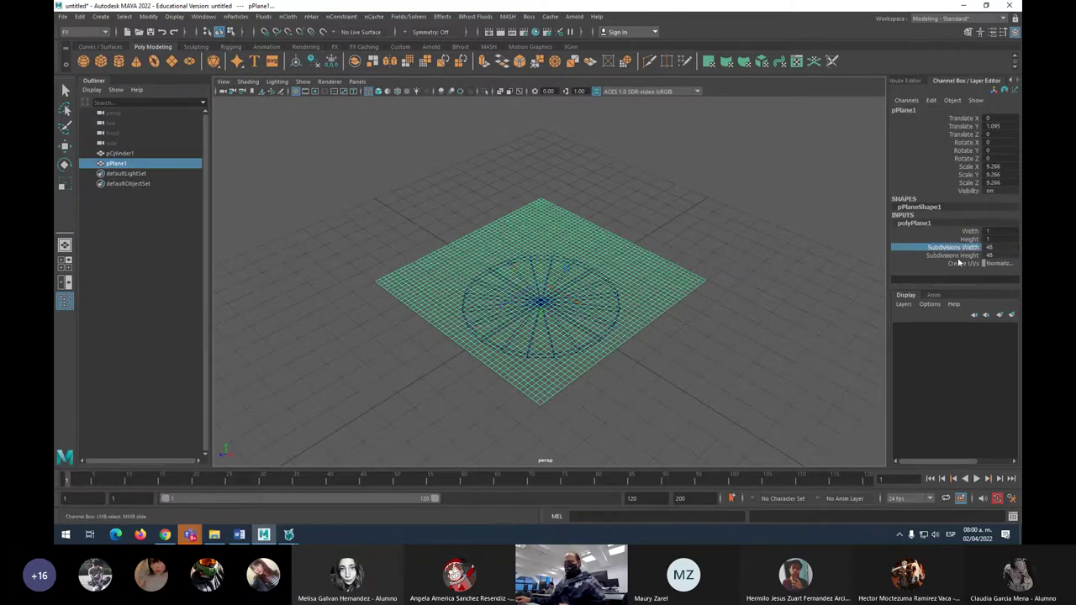
{"action": "left_click", "coordinate": [959, 257], "text": "shift"}
{"action": "middle_click_drag", "start_coordinate": [804, 230], "coordinate": [501, 252]}
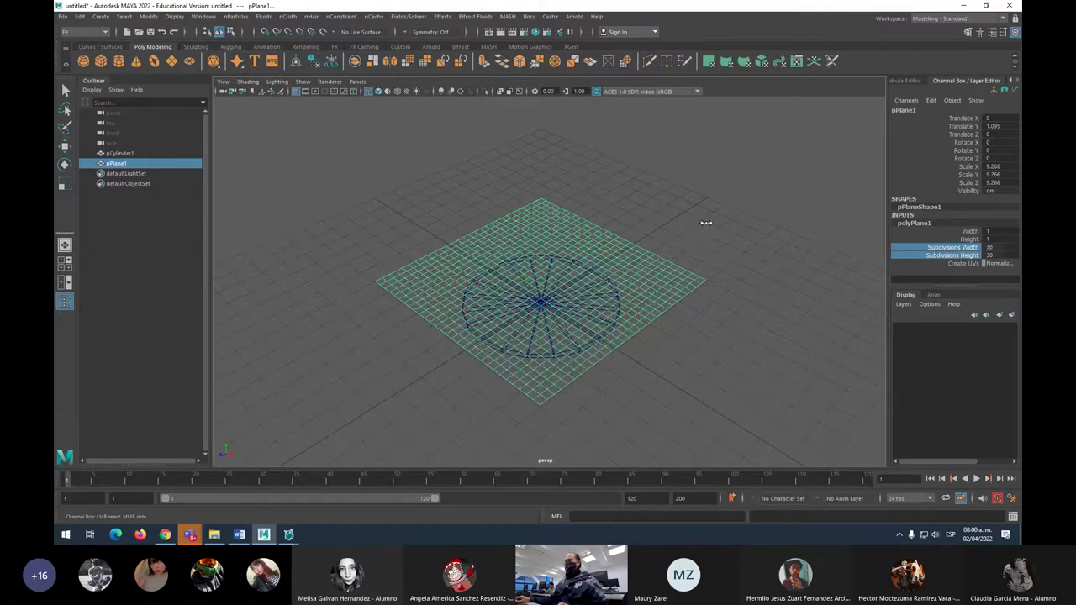
{"action": "middle_click_drag", "start_coordinate": [573, 251], "coordinate": [591, 251]}
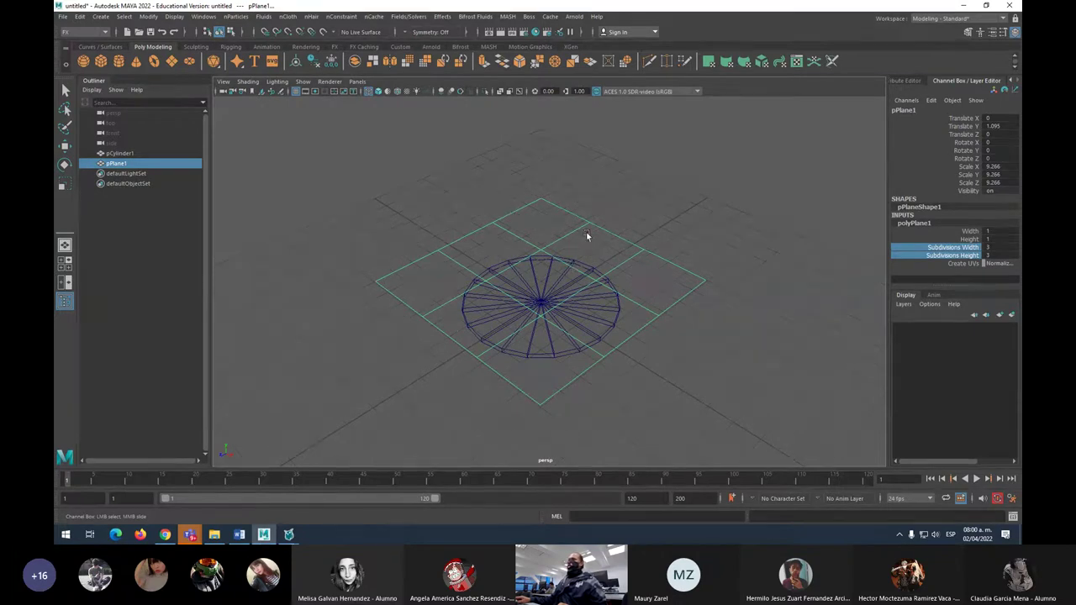
Set both Subdivisions Width and Subdivisions Height to 64.
{"action": "left_click", "coordinate": [996, 247]}
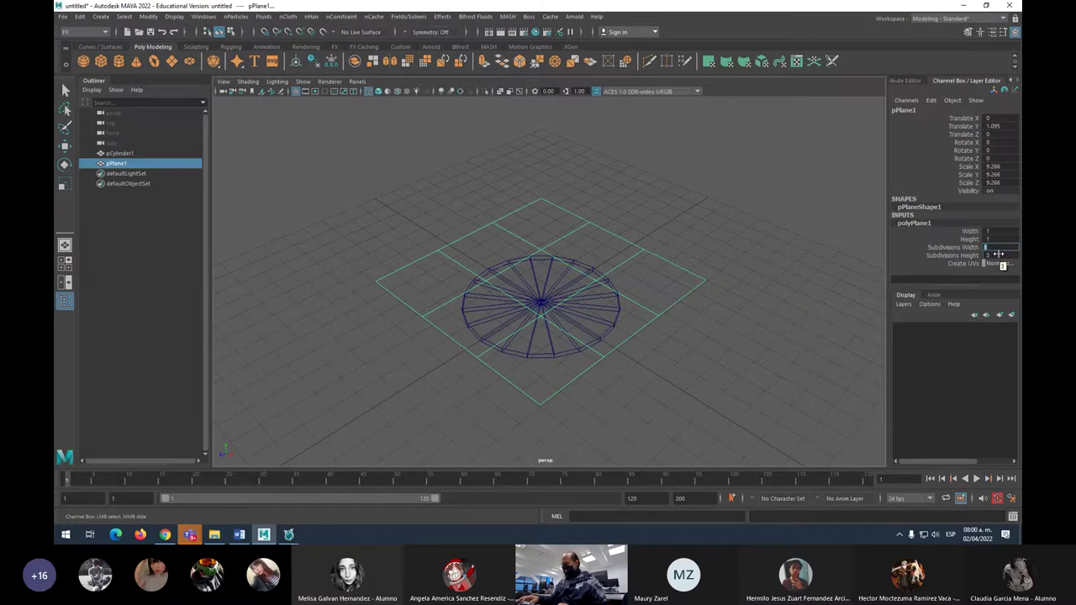
{"action": "type", "text": "64"}
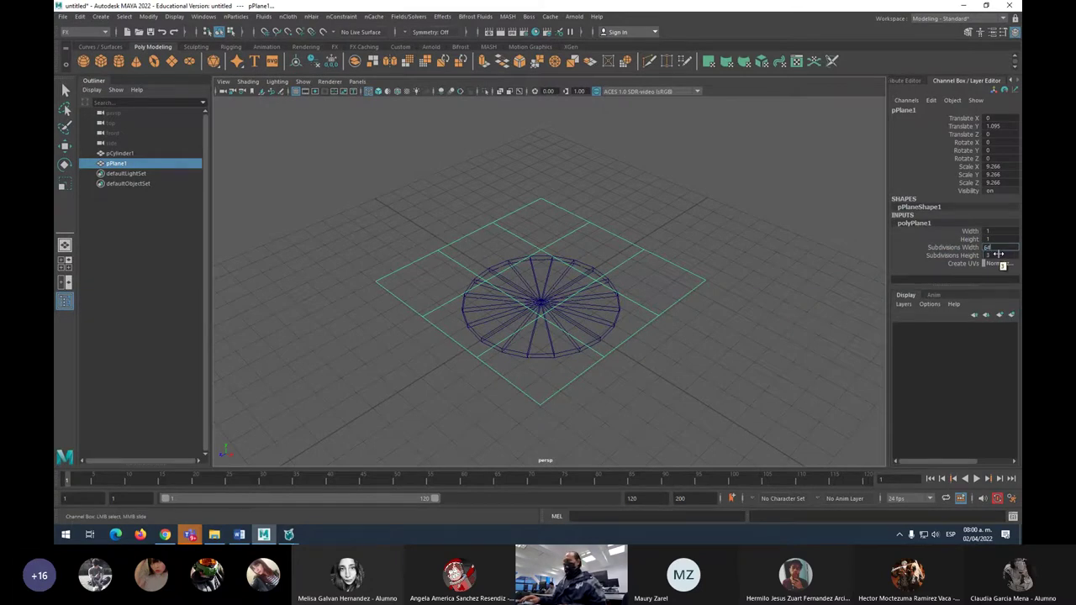
{"action": "left_click", "coordinate": [999, 255]}
{"action": "type", "text": "64"}
{"action": "key", "text": "Return"}
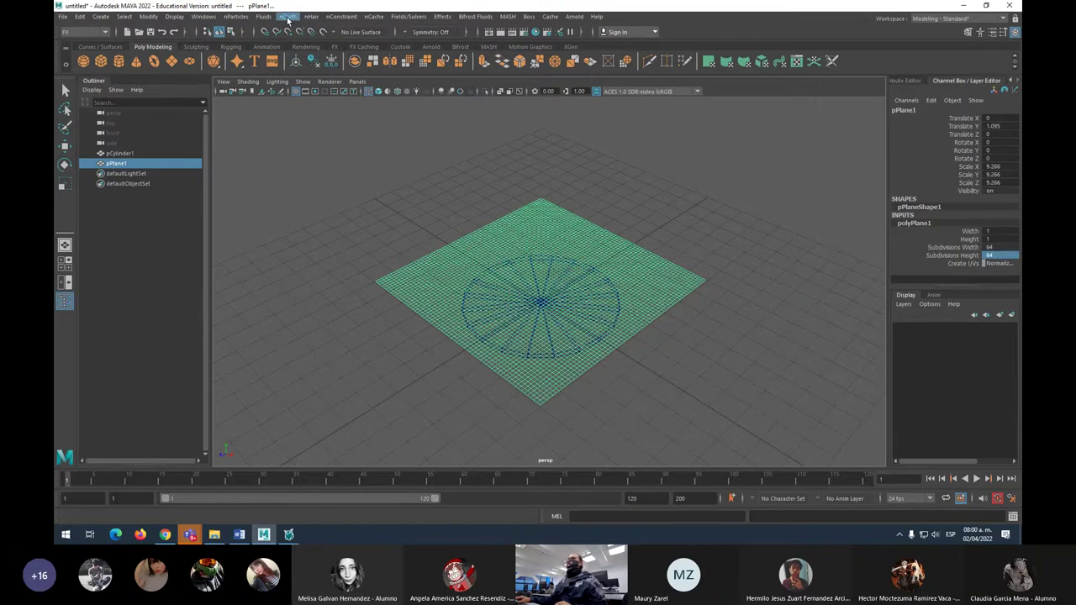
{"action": "left_click", "coordinate": [288, 17]}
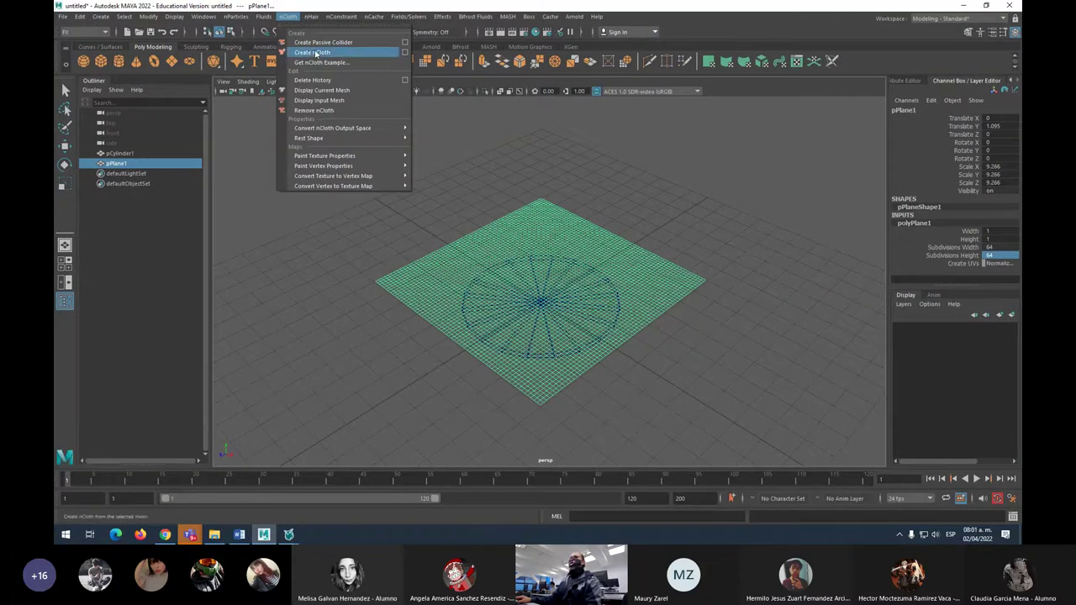
Cycle the menu set through Modeling, Rigging, FX and Rendering.
{"action": "left_click", "coordinate": [75, 34]}
{"action": "left_click", "coordinate": [76, 34]}
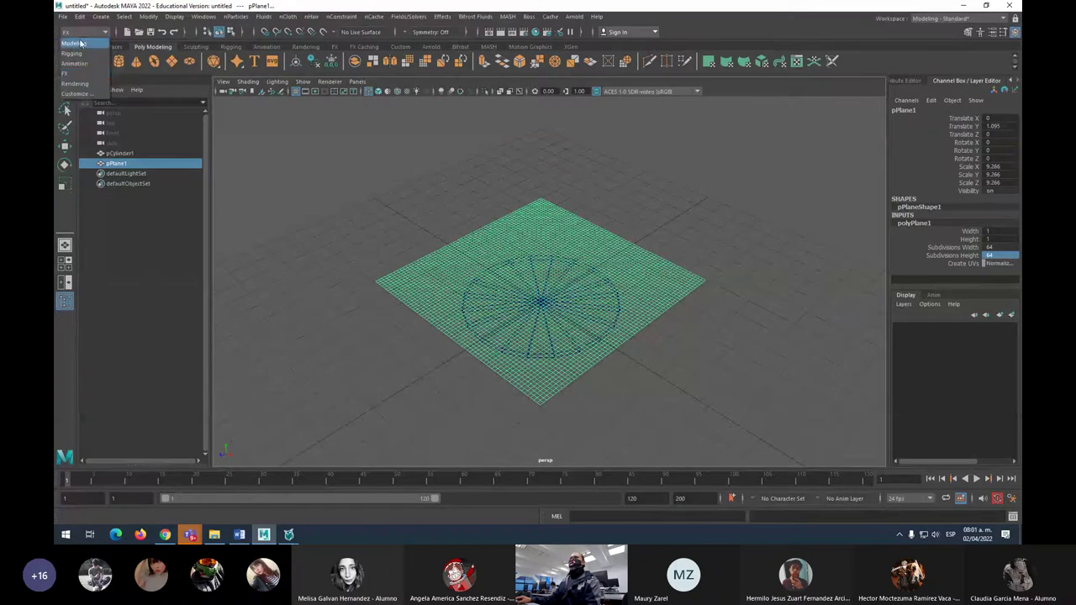
{"action": "left_click", "coordinate": [79, 46]}
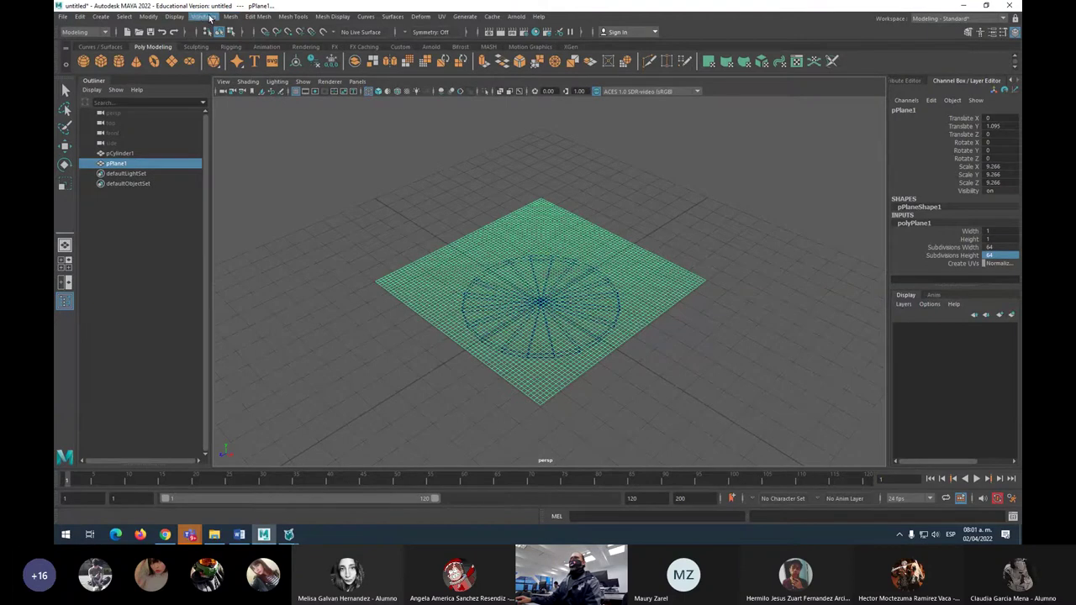
{"action": "left_click", "coordinate": [90, 32]}
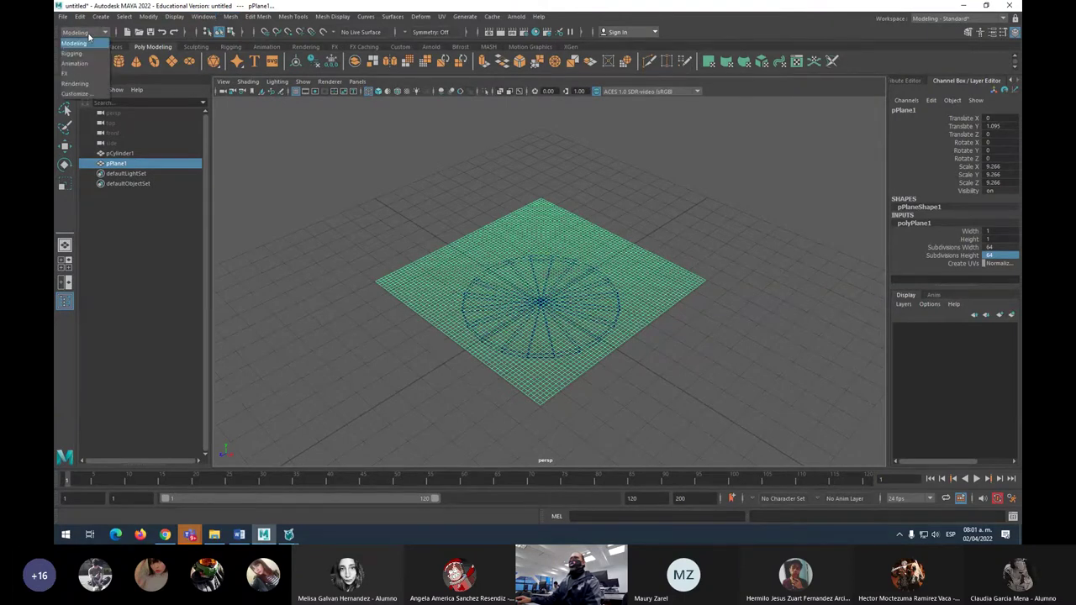
{"action": "left_click", "coordinate": [72, 53]}
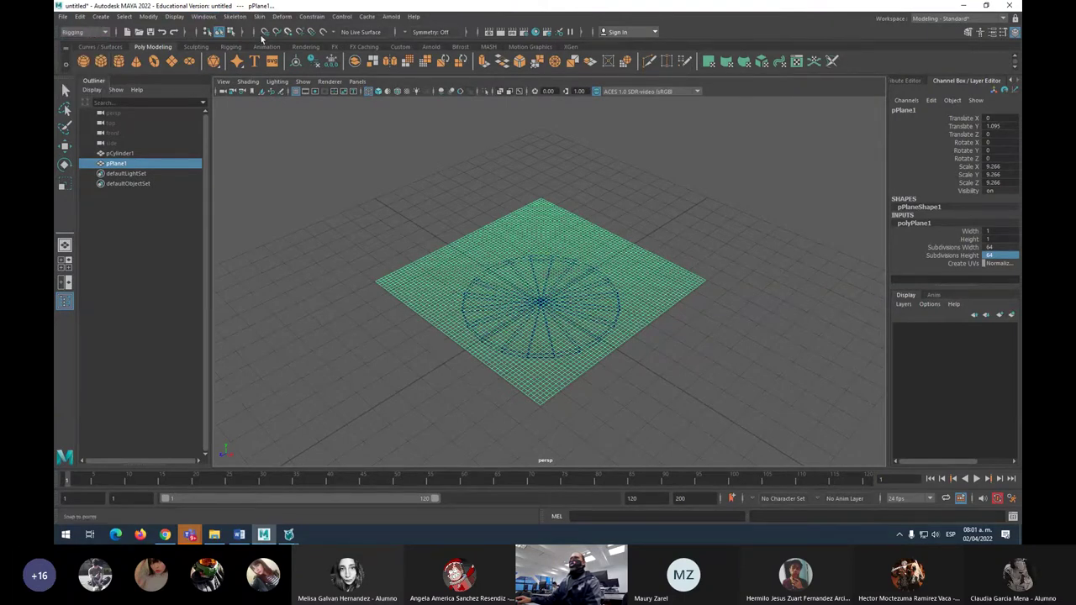
{"action": "left_click", "coordinate": [94, 32]}
{"action": "left_click", "coordinate": [81, 64]}
{"action": "left_click", "coordinate": [86, 34]}
{"action": "left_click", "coordinate": [81, 74]}
{"action": "left_click", "coordinate": [84, 32]}
{"action": "left_click", "coordinate": [81, 84]}
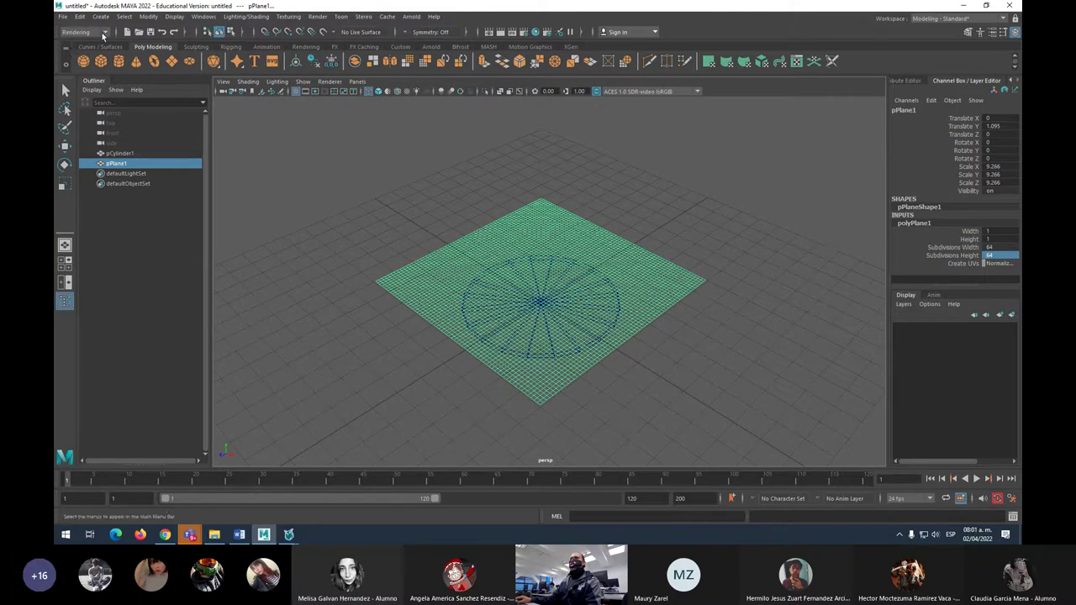
{"action": "left_click", "coordinate": [103, 33]}
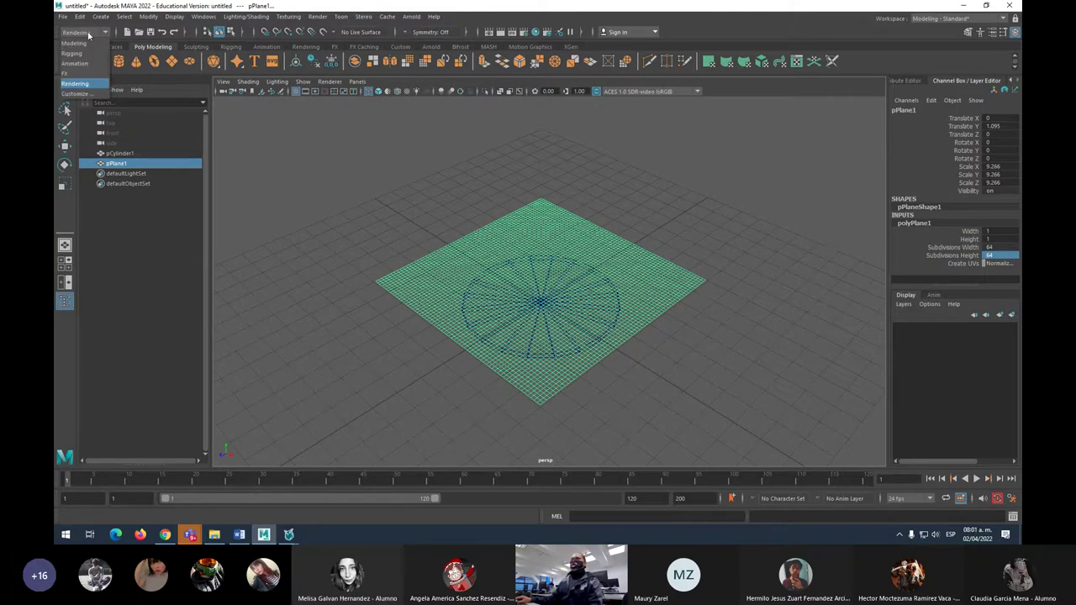
{"action": "left_click", "coordinate": [89, 34]}
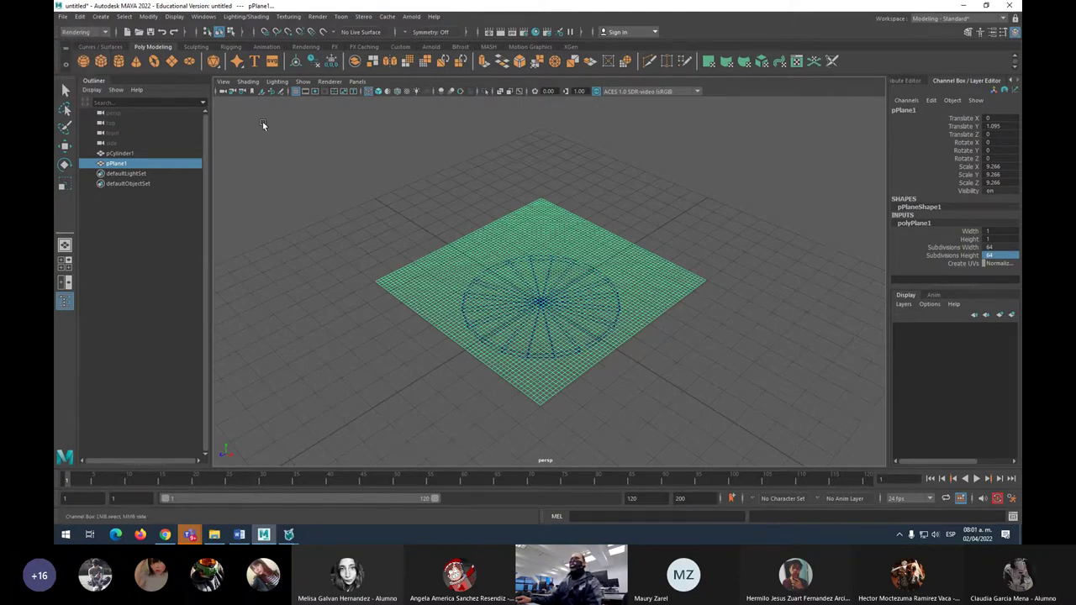
Tour the shelf tabs from Curves/Surfaces to FX, then set the menu set back to FX.
{"action": "left_click", "coordinate": [262, 122]}
{"action": "left_click", "coordinate": [111, 49]}
{"action": "left_click", "coordinate": [158, 48]}
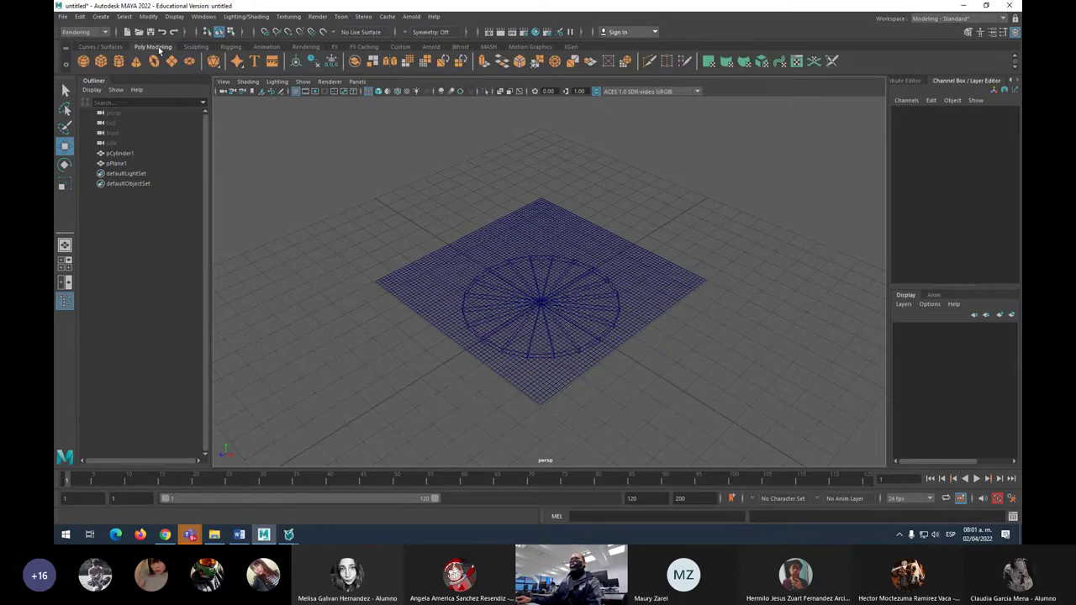
{"action": "left_click", "coordinate": [195, 47]}
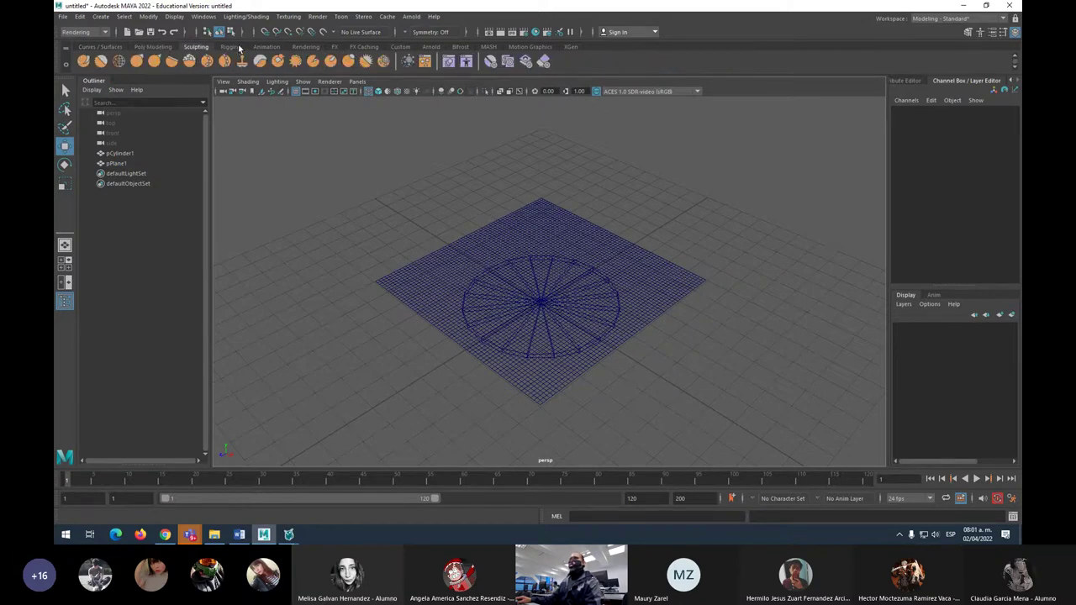
{"action": "left_click", "coordinate": [231, 47]}
{"action": "left_click", "coordinate": [268, 47]}
{"action": "left_click", "coordinate": [306, 47]}
{"action": "left_click", "coordinate": [334, 47]}
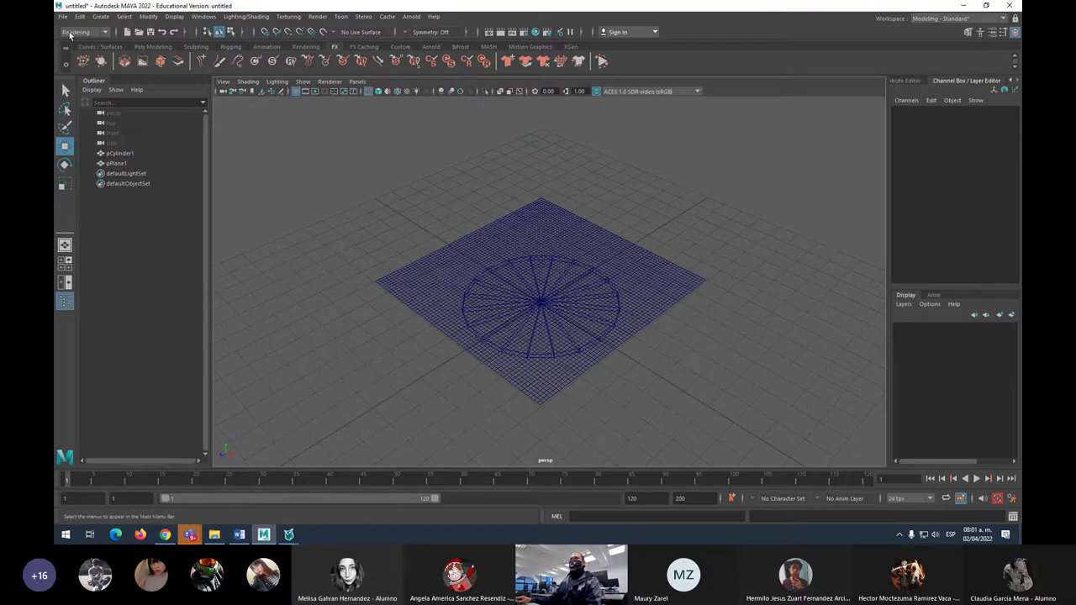
{"action": "left_click", "coordinate": [71, 34]}
{"action": "left_click", "coordinate": [75, 72]}
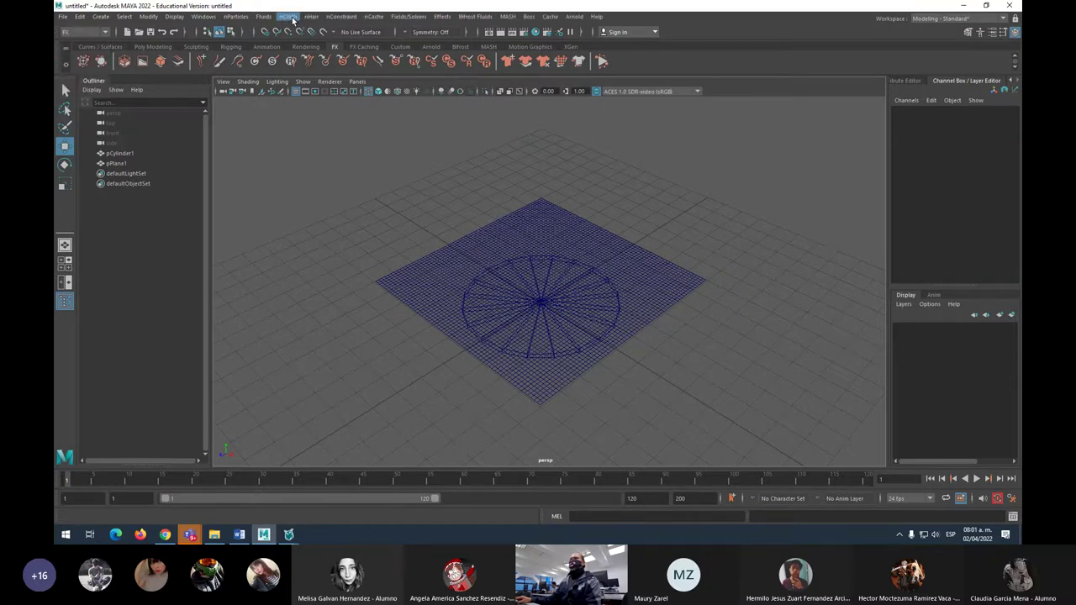
Convert the 64x64 plane into an nCloth object.
{"action": "left_click", "coordinate": [521, 233]}
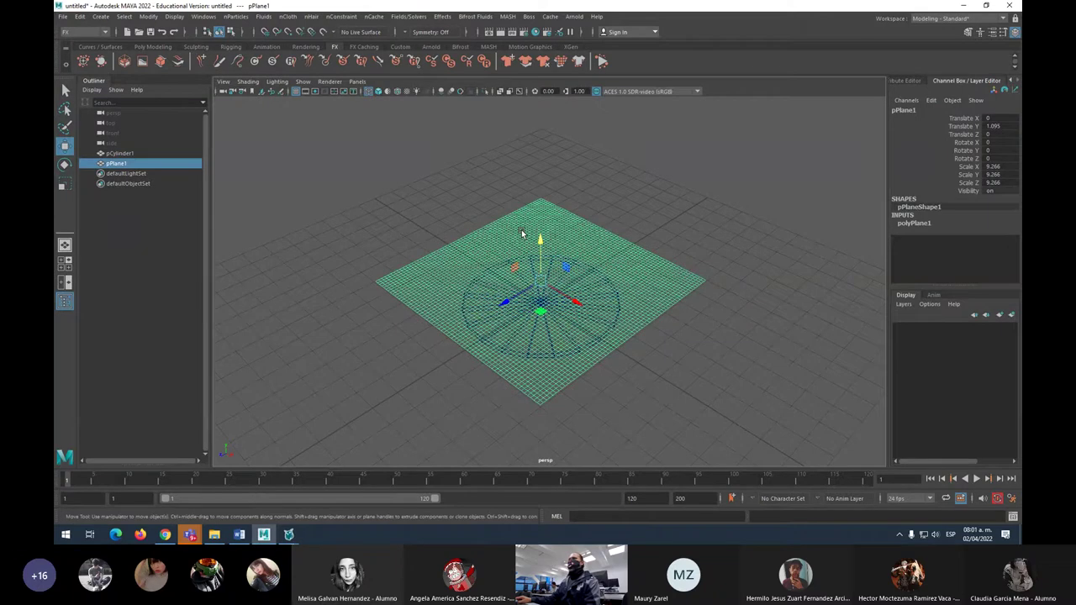
{"action": "left_click", "coordinate": [288, 16]}
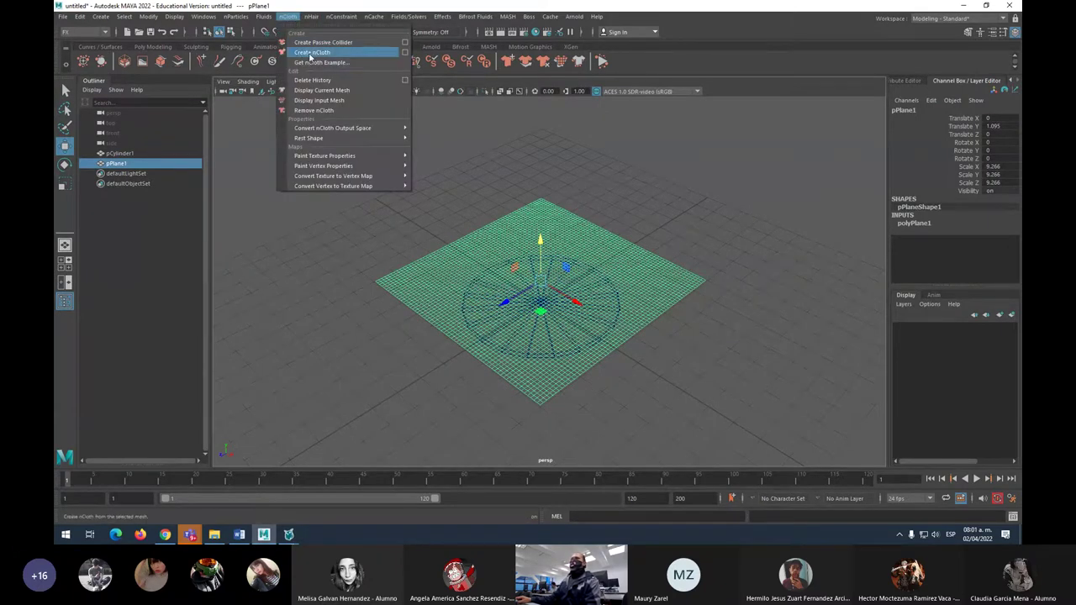
{"action": "left_click", "coordinate": [310, 52]}
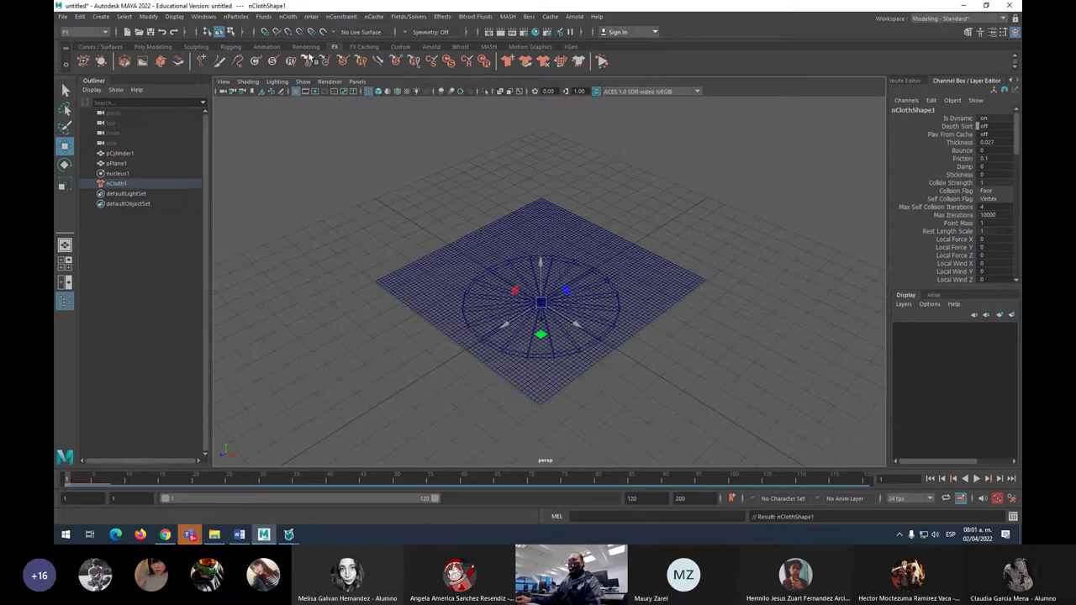
Make the cylinder disc a passive collider.
{"action": "left_click_drag", "start_coordinate": [555, 319], "coordinate": [558, 249], "text": "alt"}
{"action": "left_click", "coordinate": [600, 316]}
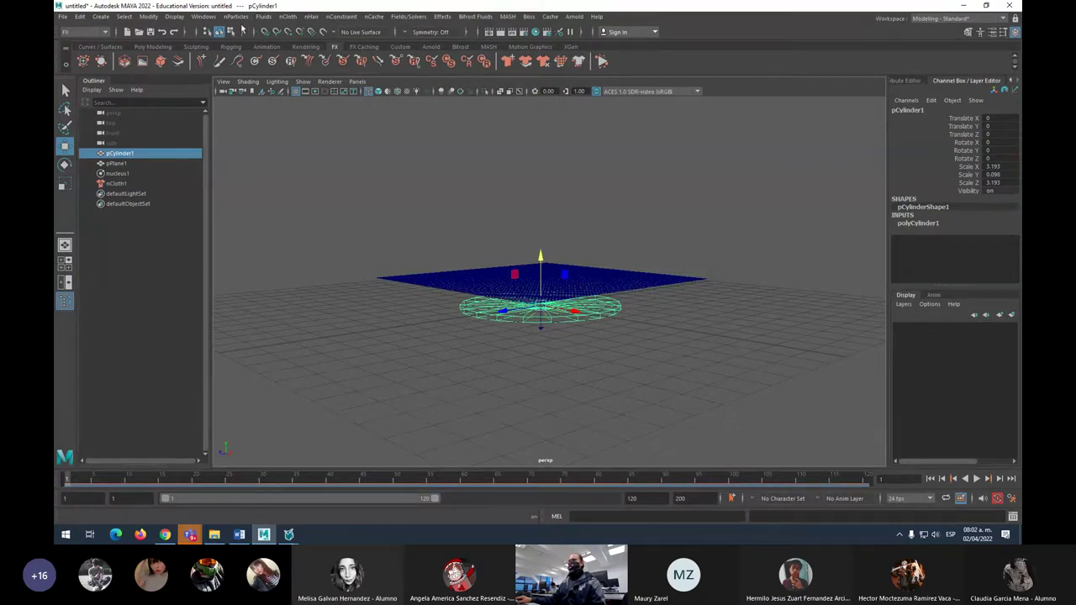
{"action": "left_click", "coordinate": [288, 17]}
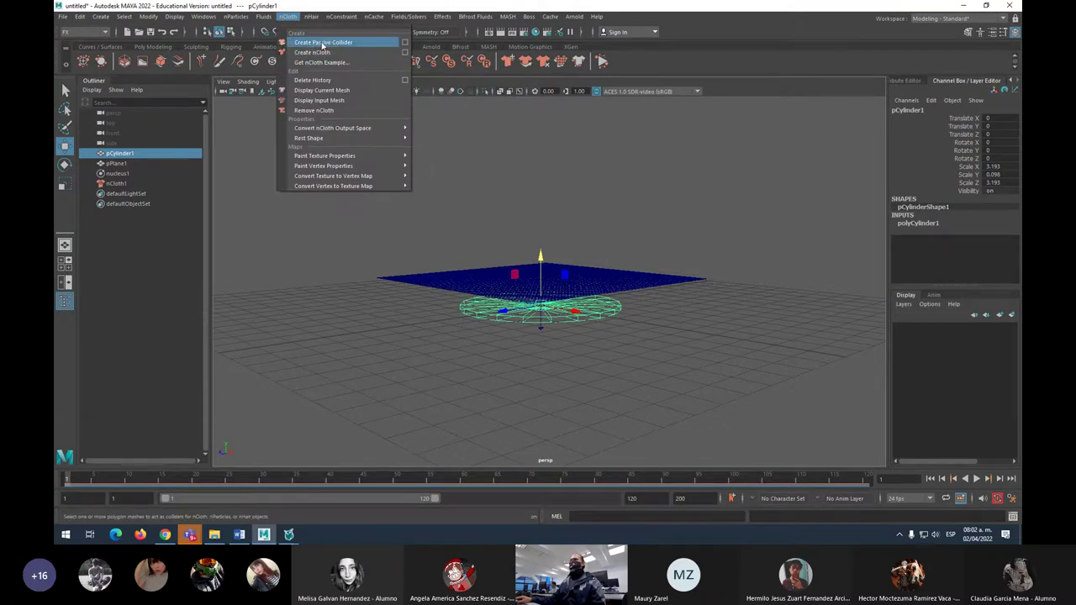
{"action": "left_click", "coordinate": [322, 42]}
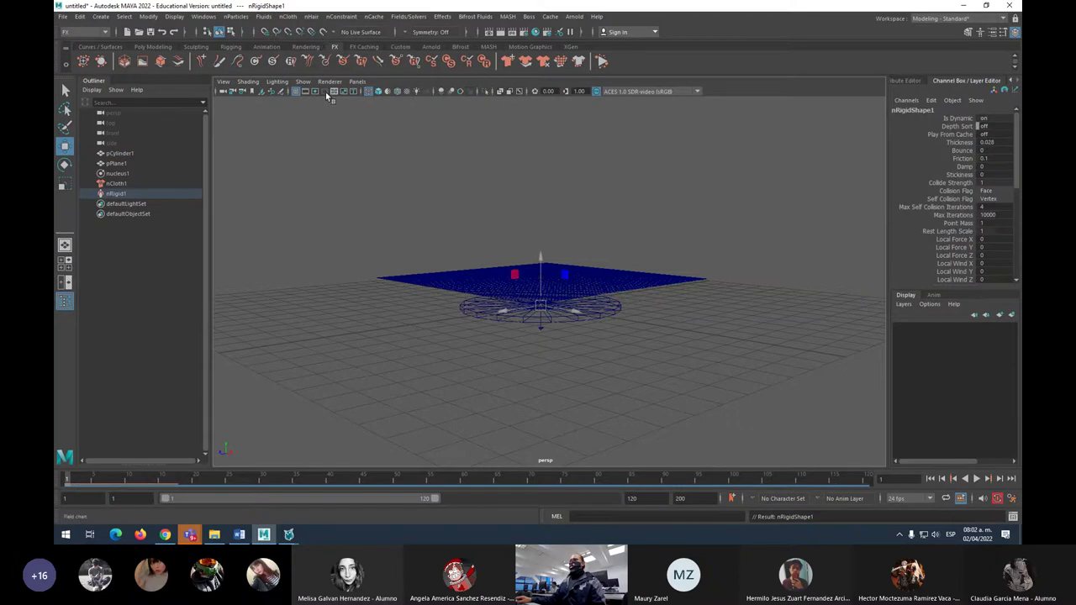
Play the simulation so the cloth drapes, then rewind and replay it.
{"action": "left_click", "coordinate": [466, 196]}
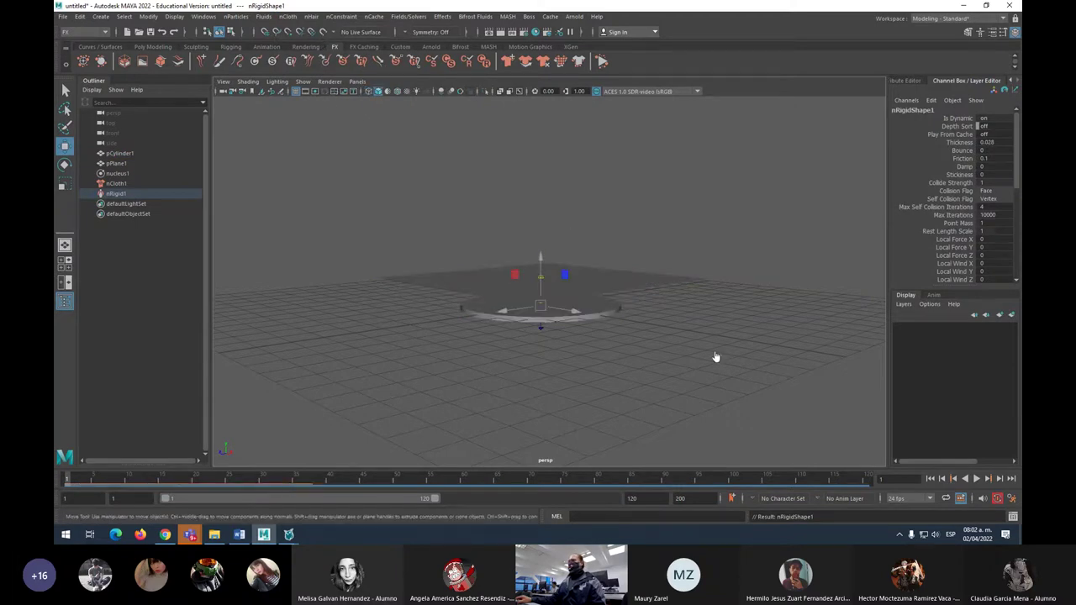
{"action": "left_click", "coordinate": [978, 479]}
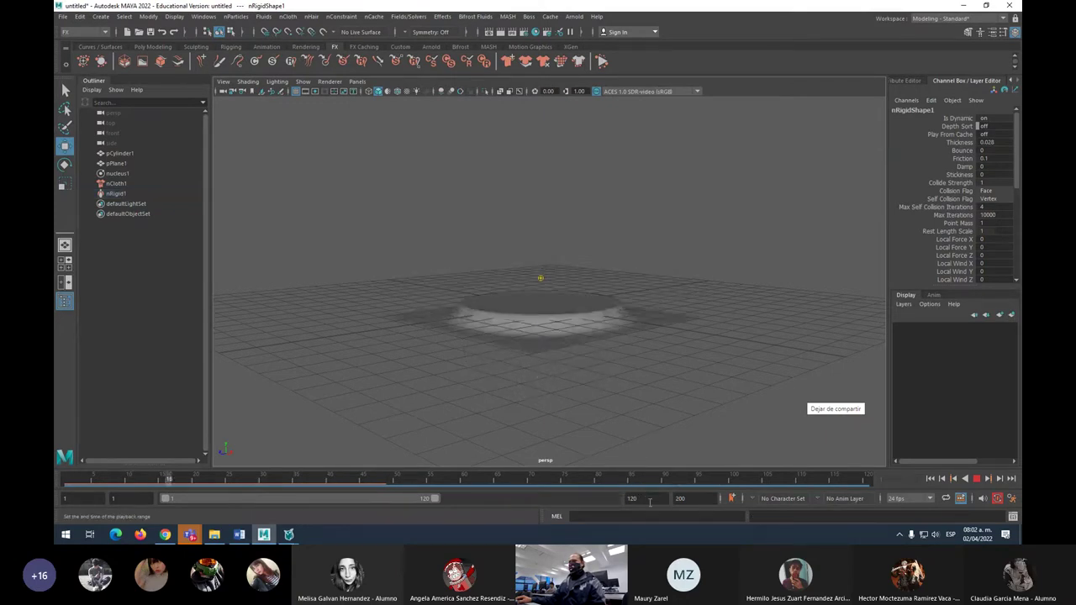
{"action": "mouse_move", "coordinate": [504, 477]}
{"action": "left_mouse_down"}
{"action": "mouse_move", "coordinate": [87, 472]}
{"action": "mouse_move", "coordinate": [209, 497]}
{"action": "left_mouse_up"}
{"action": "key", "text": "alt+v"}
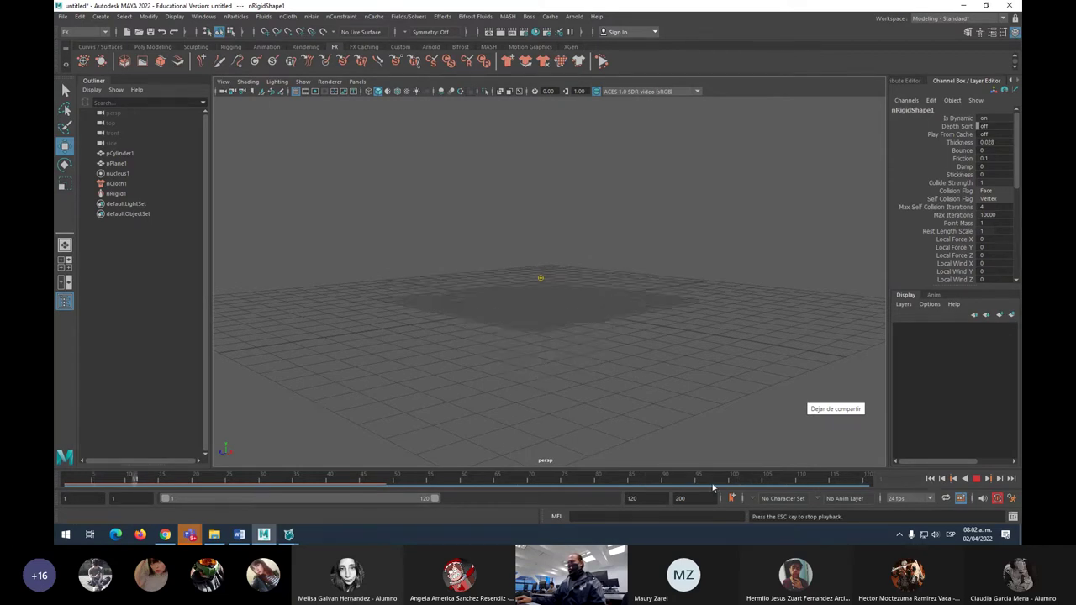
Extend the playback range end to frame 500 and scrub back to around frame 33.
{"action": "double_click", "coordinate": [652, 498]}
{"action": "type", "text": "500"}
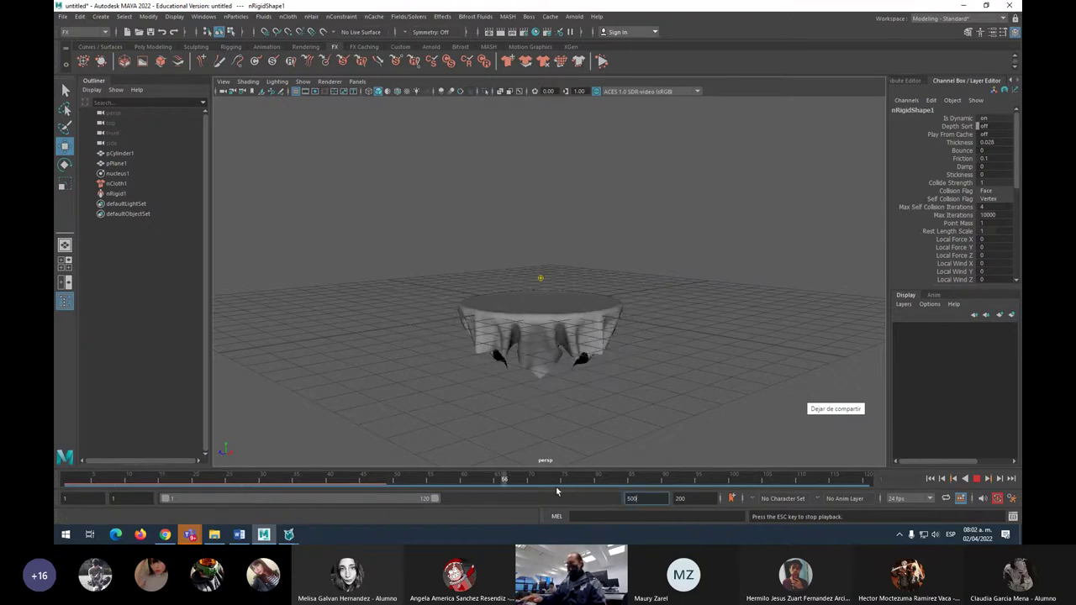
{"action": "key", "text": "Return"}
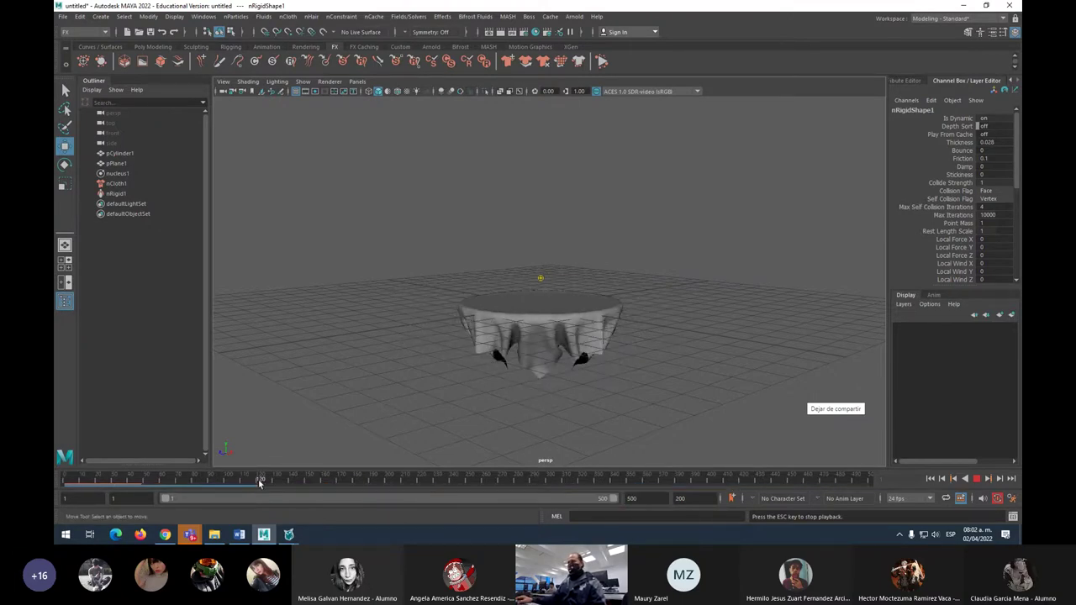
{"action": "mouse_move", "coordinate": [260, 481]}
{"action": "left_mouse_down"}
{"action": "mouse_move", "coordinate": [72, 488]}
{"action": "mouse_move", "coordinate": [199, 481]}
{"action": "left_mouse_up"}
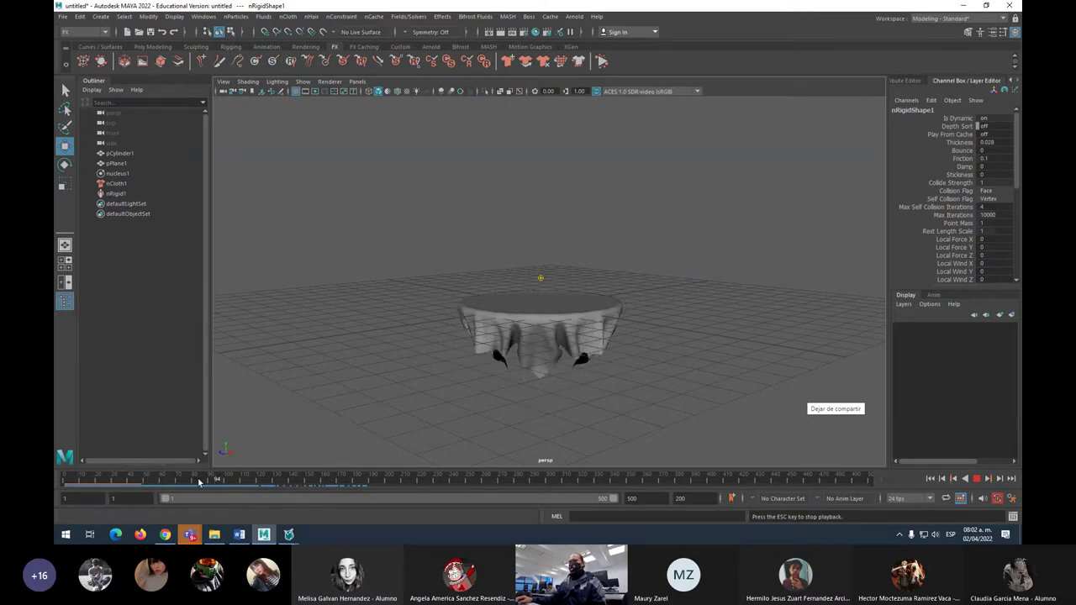
{"action": "left_click", "coordinate": [977, 478]}
{"action": "left_click", "coordinate": [811, 382]}
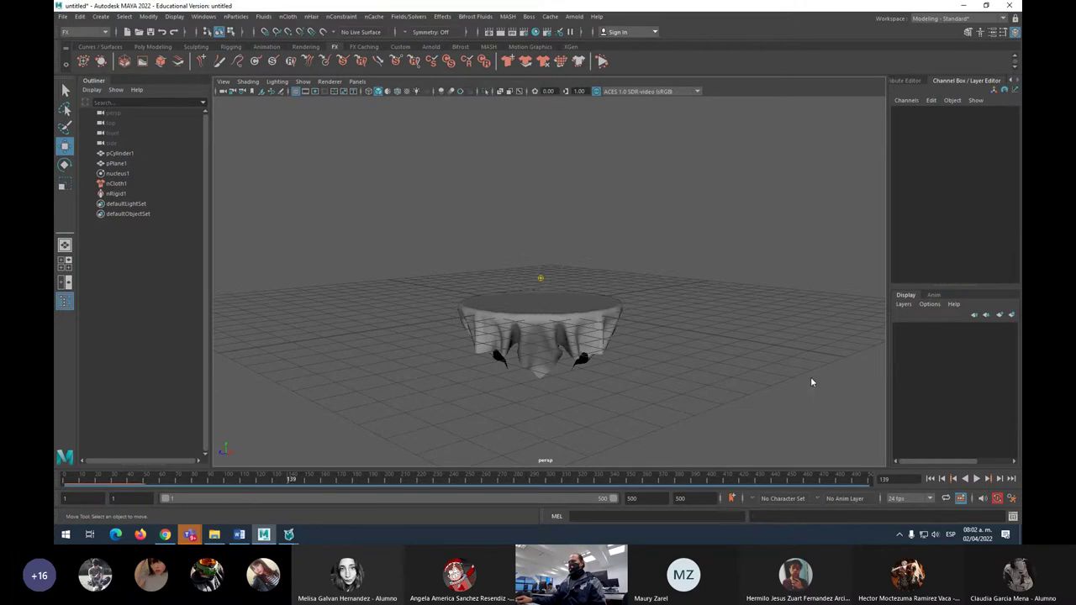
{"action": "left_click", "coordinate": [579, 351]}
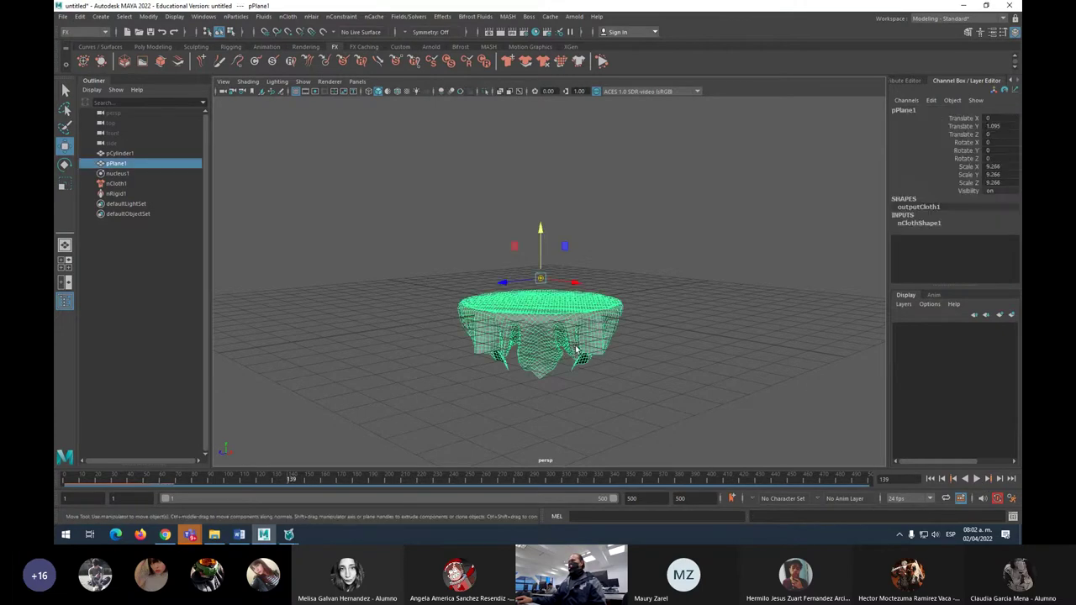
{"action": "left_click", "coordinate": [993, 33]}
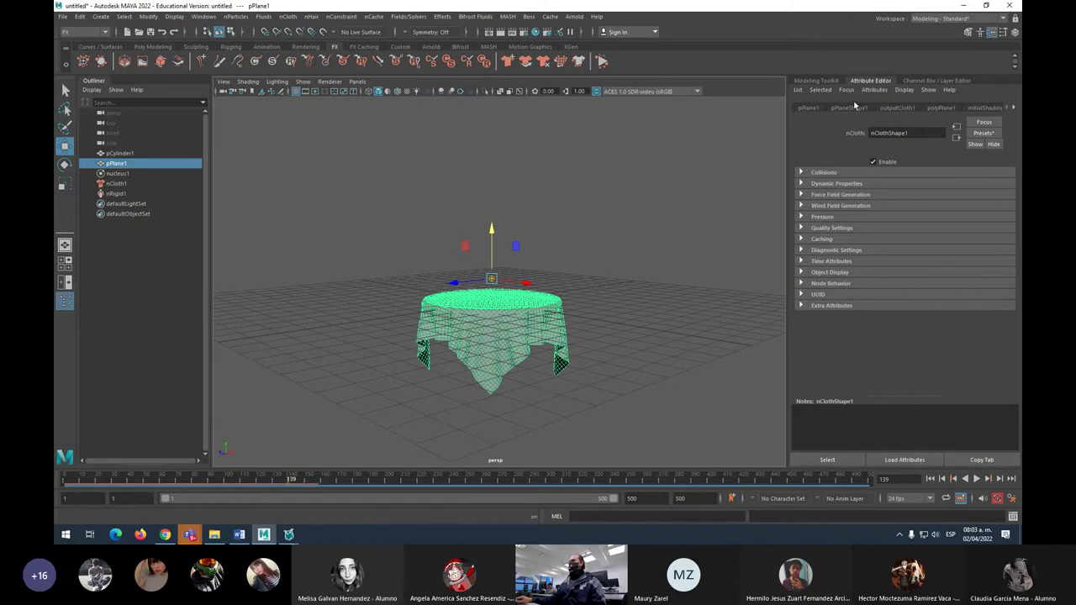
{"action": "left_click", "coordinate": [892, 109]}
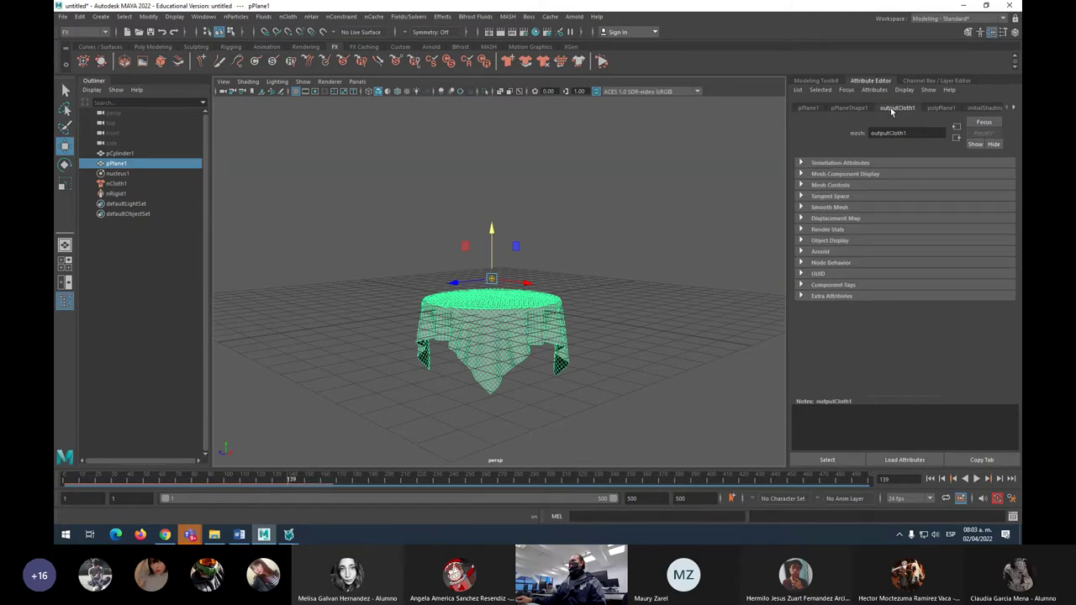
{"action": "left_click", "coordinate": [948, 108]}
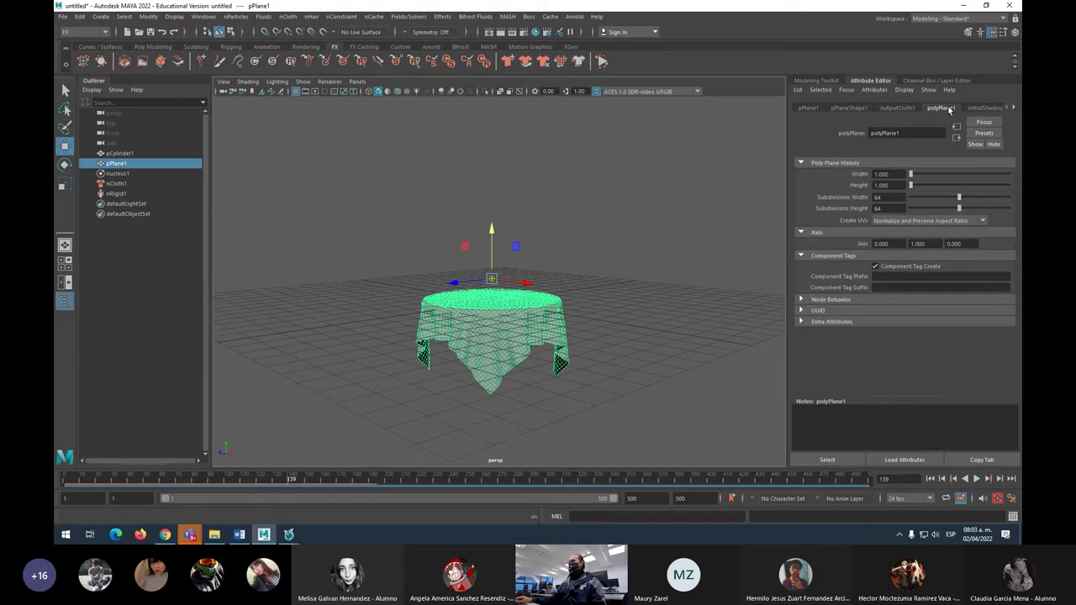
{"action": "left_click", "coordinate": [988, 108]}
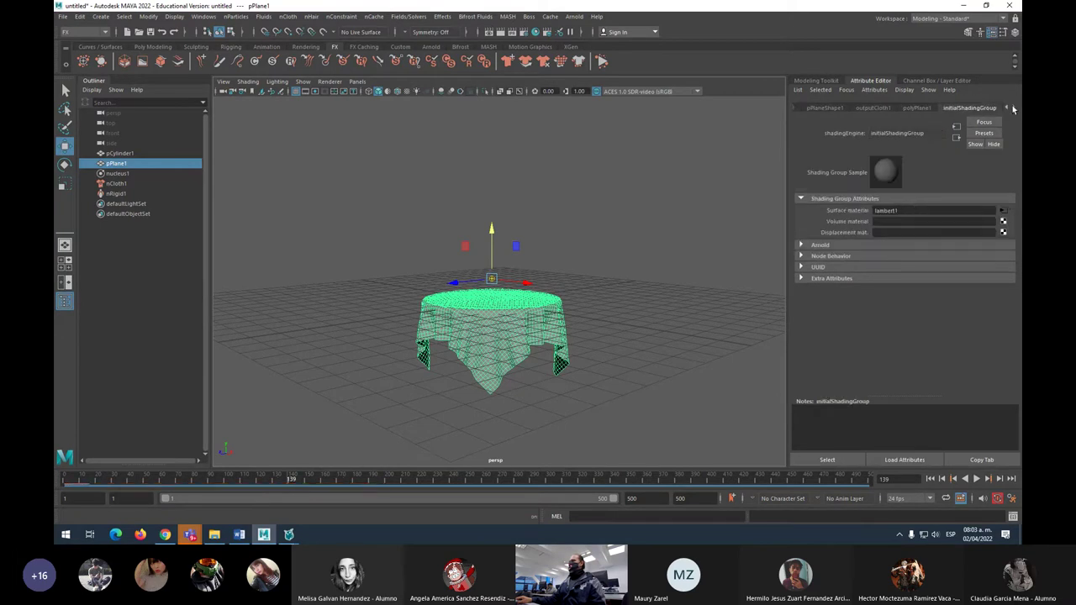
{"action": "left_click", "coordinate": [1013, 108]}
{"action": "left_click", "coordinate": [798, 108]}
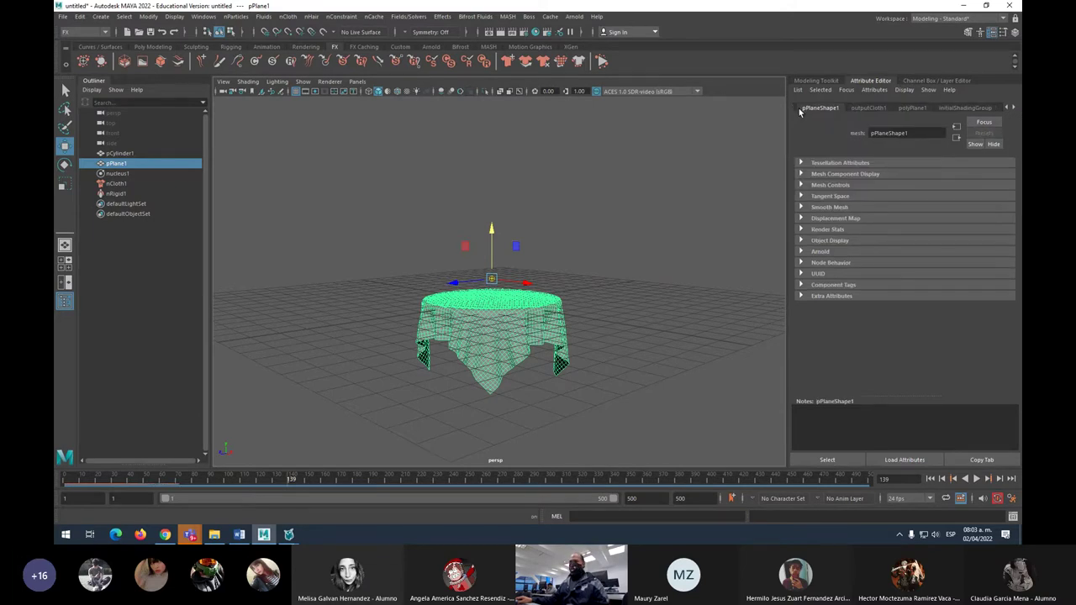
{"action": "left_click", "coordinate": [521, 297]}
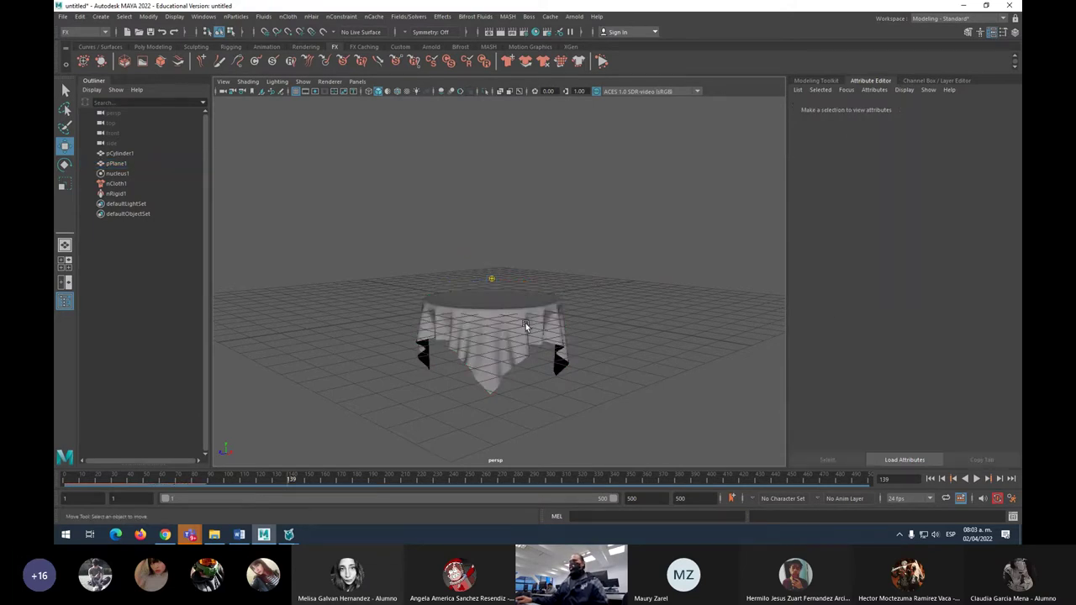
{"action": "left_click", "coordinate": [525, 323]}
{"action": "left_click", "coordinate": [471, 305]}
{"action": "left_click", "coordinate": [512, 358]}
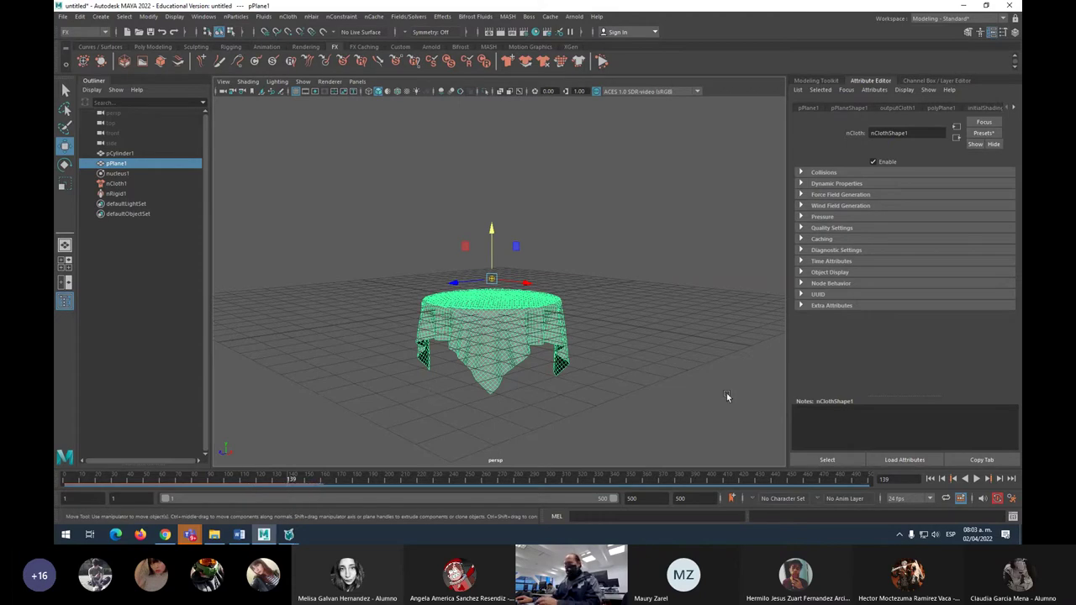
Duplicate the draped cloth and move the copy beside the table.
{"action": "left_click", "coordinate": [504, 335]}
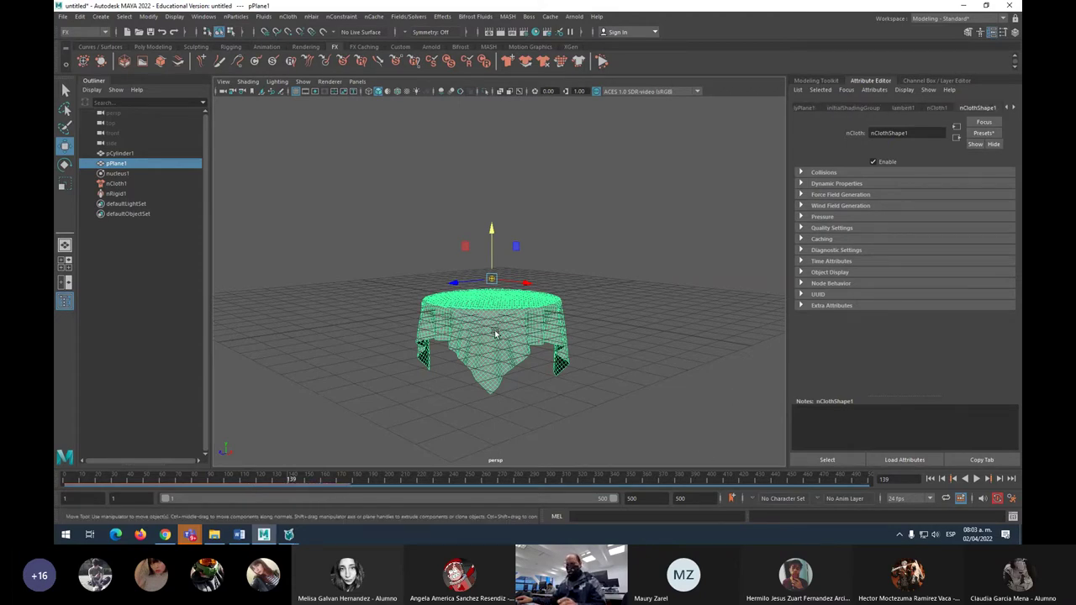
{"action": "key", "text": "ctrl+d"}
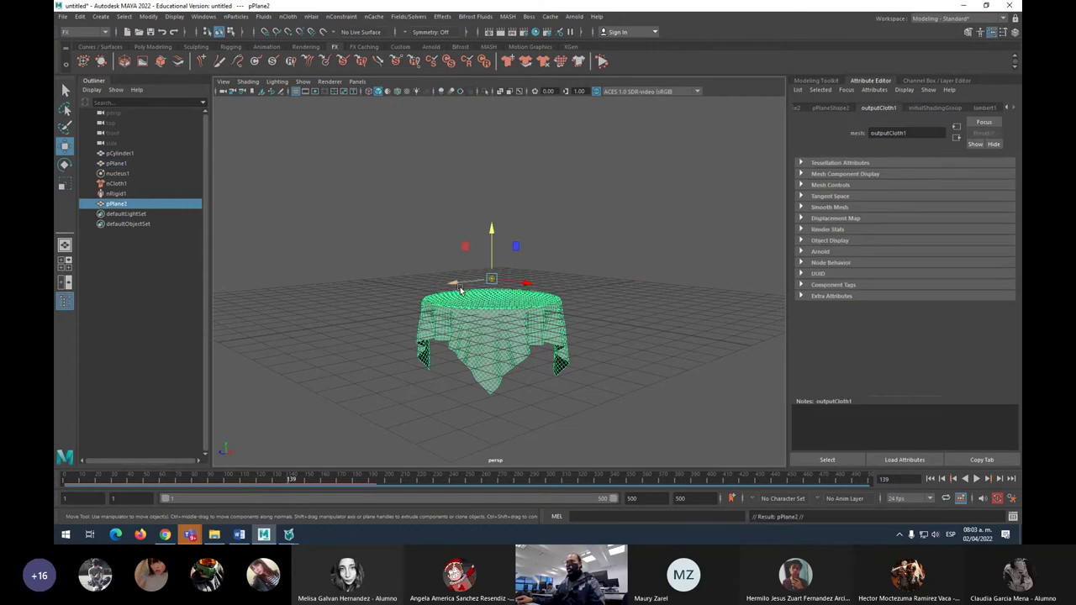
{"action": "left_click_drag", "start_coordinate": [462, 283], "coordinate": [596, 265]}
Delete nCloth1, nRigid1, the cylinder and the original plane.
{"action": "left_click_drag", "start_coordinate": [430, 249], "coordinate": [499, 353]}
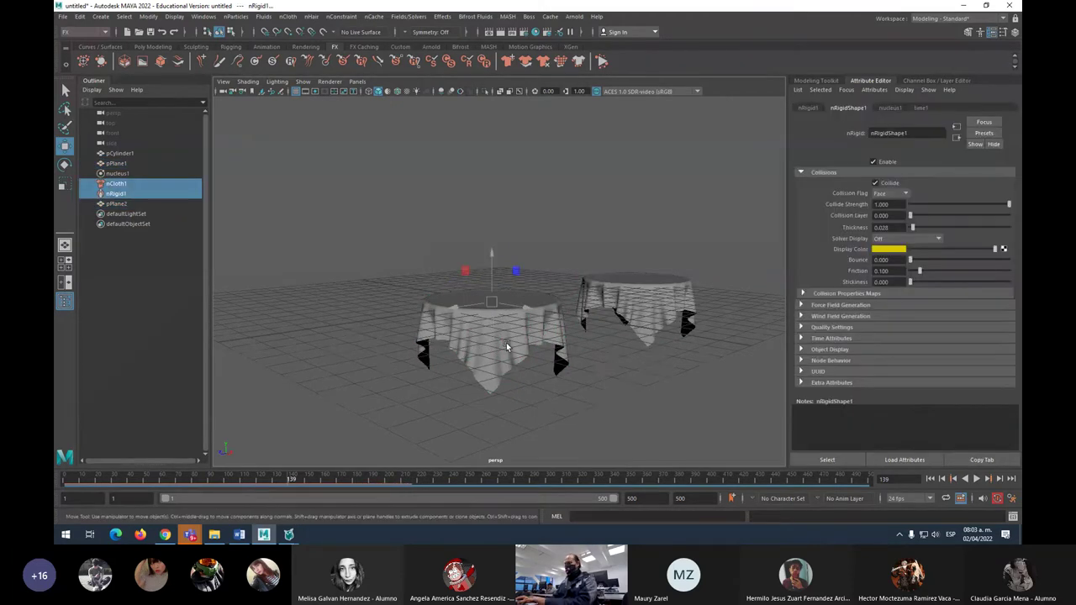
{"action": "key", "text": "Delete"}
{"action": "left_click", "coordinate": [492, 307]}
{"action": "key", "text": "Delete"}
{"action": "left_click", "coordinate": [492, 307]}
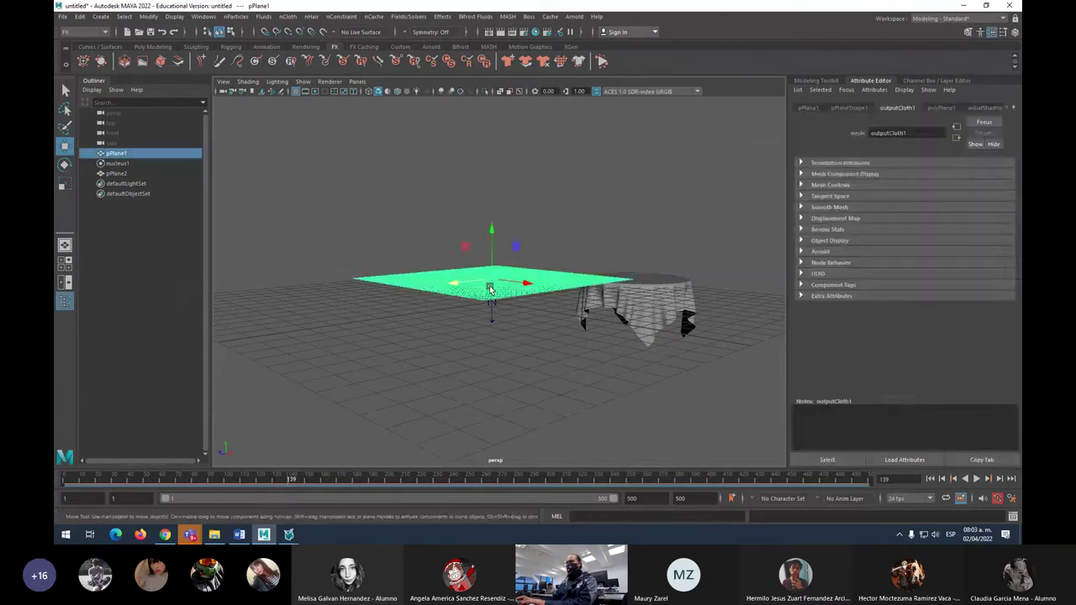
{"action": "key", "text": "Delete"}
Delete nucleus1 and move the pPlane2 copy to the scene's centre.
{"action": "left_click", "coordinate": [626, 269]}
{"action": "left_click_drag", "start_coordinate": [626, 269], "coordinate": [365, 296]}
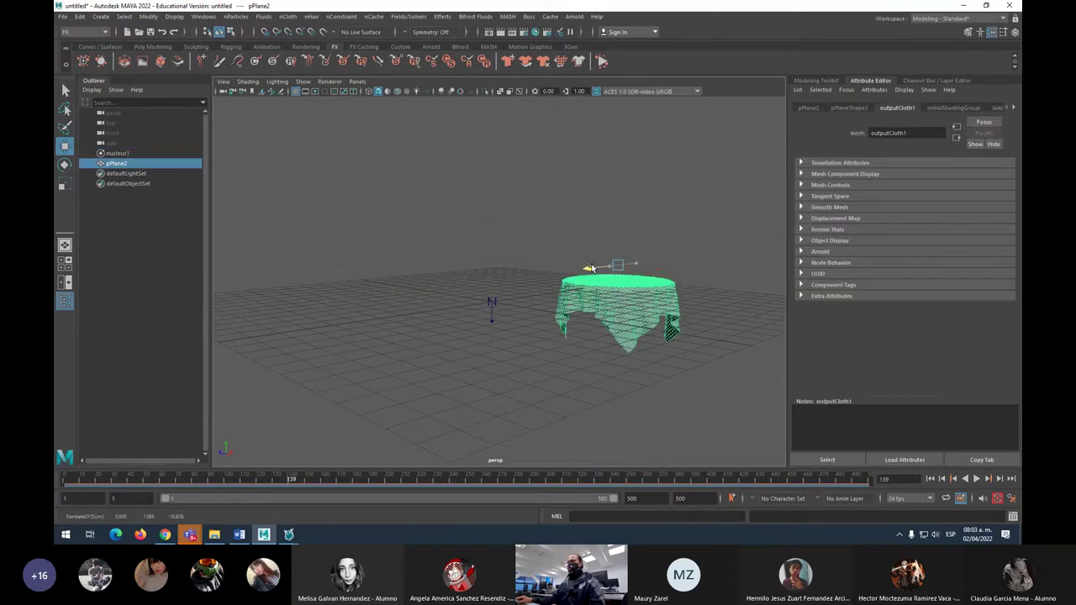
{"action": "left_click", "coordinate": [503, 320]}
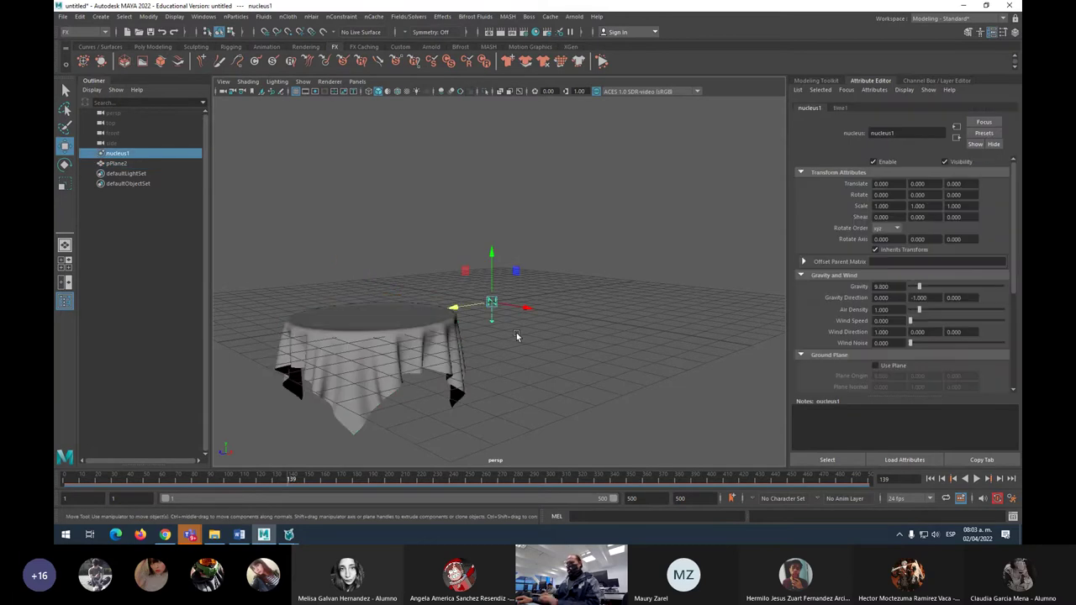
{"action": "key", "text": "Delete"}
{"action": "left_click", "coordinate": [351, 324]}
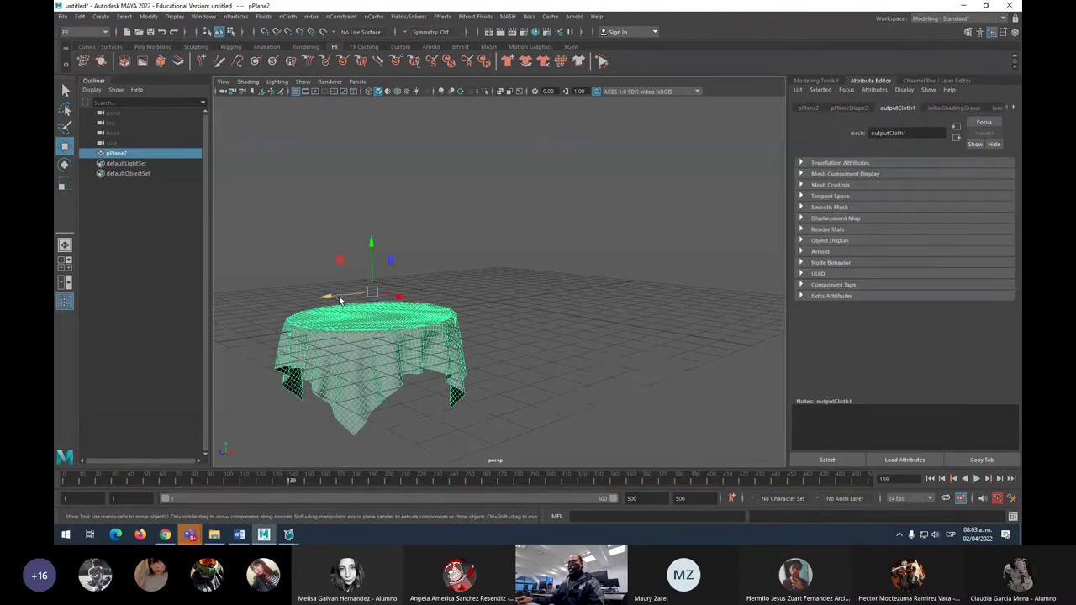
{"action": "left_click_drag", "start_coordinate": [372, 292], "coordinate": [450, 284]}
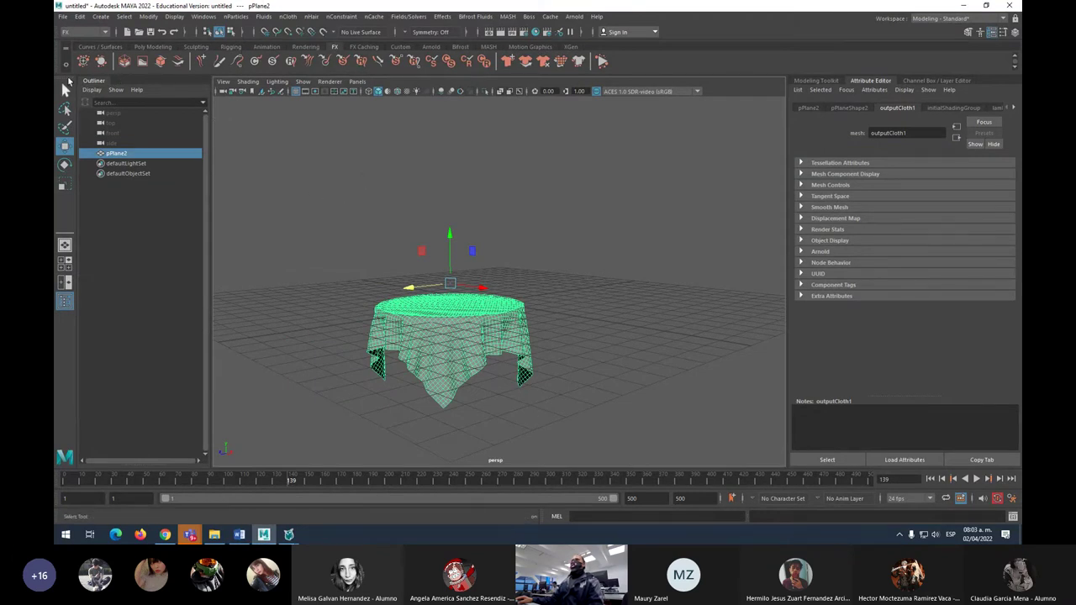
Freeze pPlane2's transformations from the Poly Modeling shelf.
{"action": "left_click", "coordinate": [85, 48]}
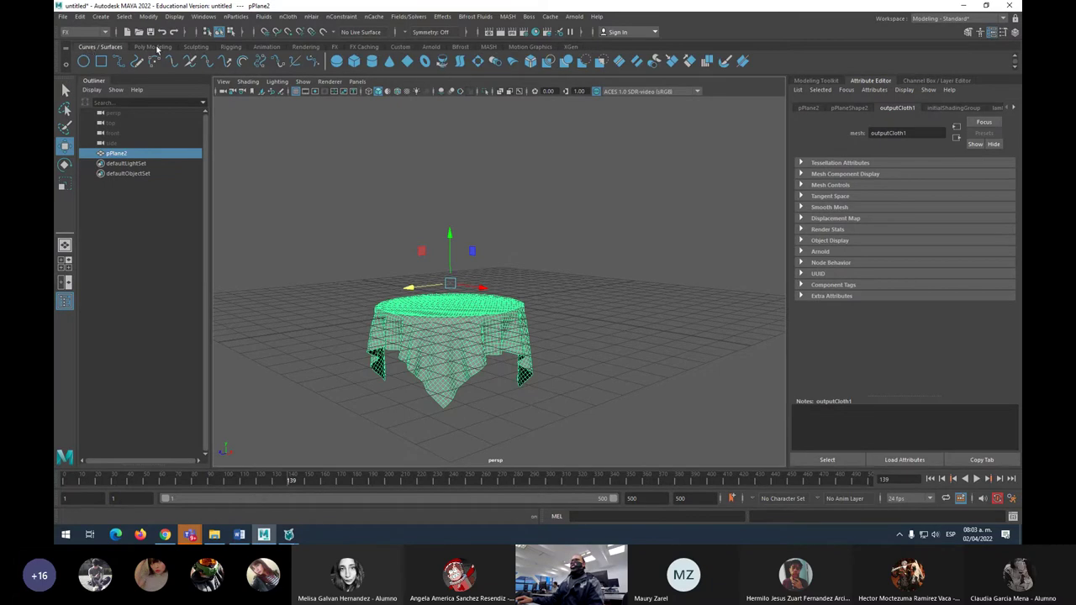
{"action": "left_click", "coordinate": [154, 47]}
{"action": "left_click", "coordinate": [201, 17]}
{"action": "mouse_move", "coordinate": [222, 102]}
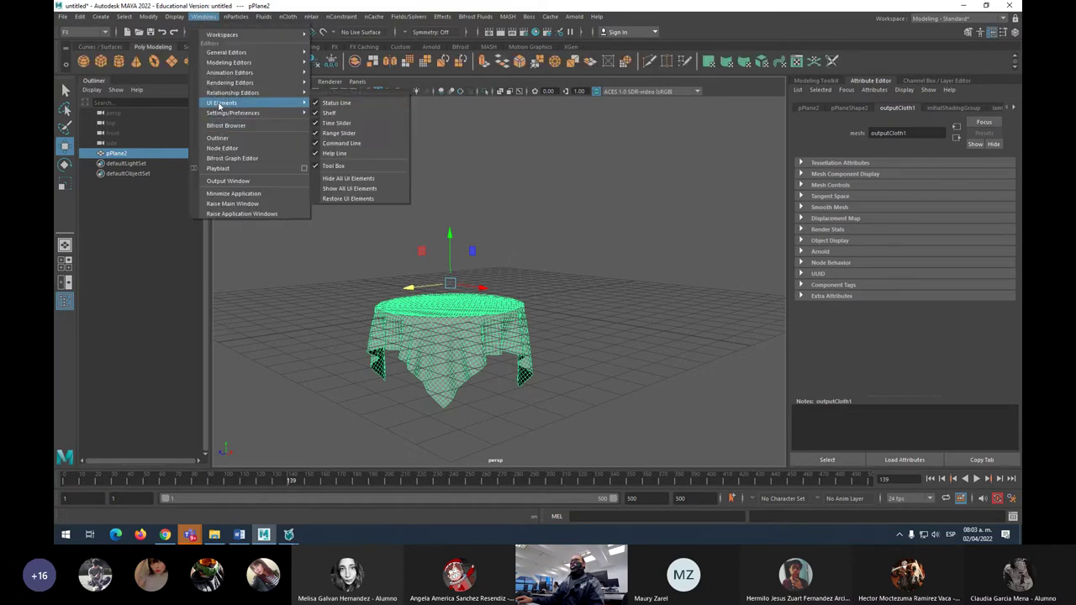
{"action": "left_click", "coordinate": [521, 145]}
{"action": "left_click", "coordinate": [521, 145]}
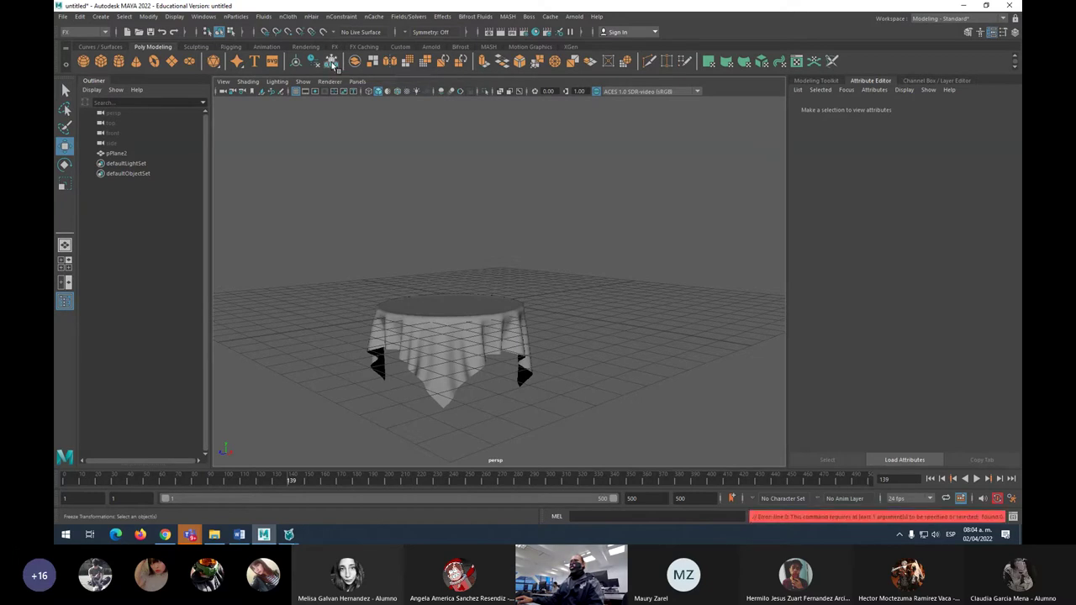
{"action": "left_click", "coordinate": [458, 333]}
{"action": "left_click", "coordinate": [332, 64]}
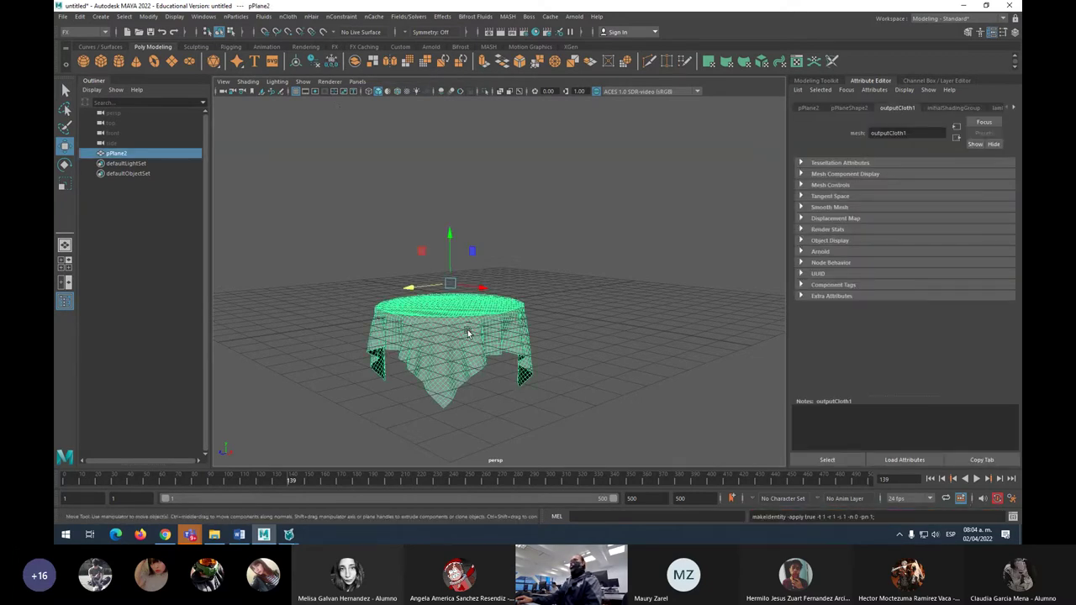
Reselect the tablecloth and switch the menu set from FX to Modeling.
{"action": "left_click", "coordinate": [637, 339]}
{"action": "left_click", "coordinate": [487, 332]}
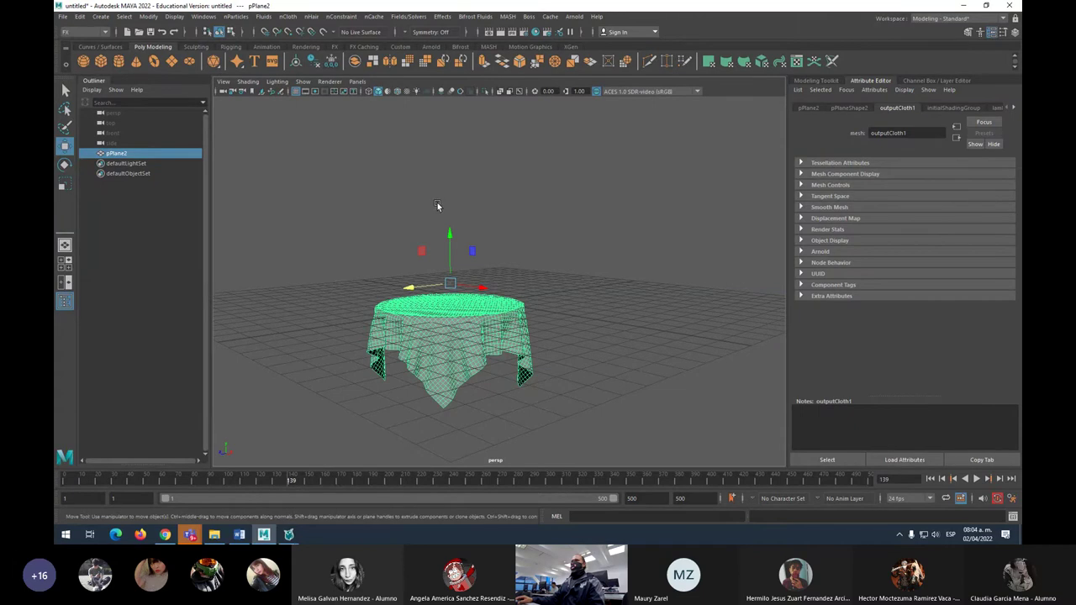
{"action": "left_click", "coordinate": [84, 32]}
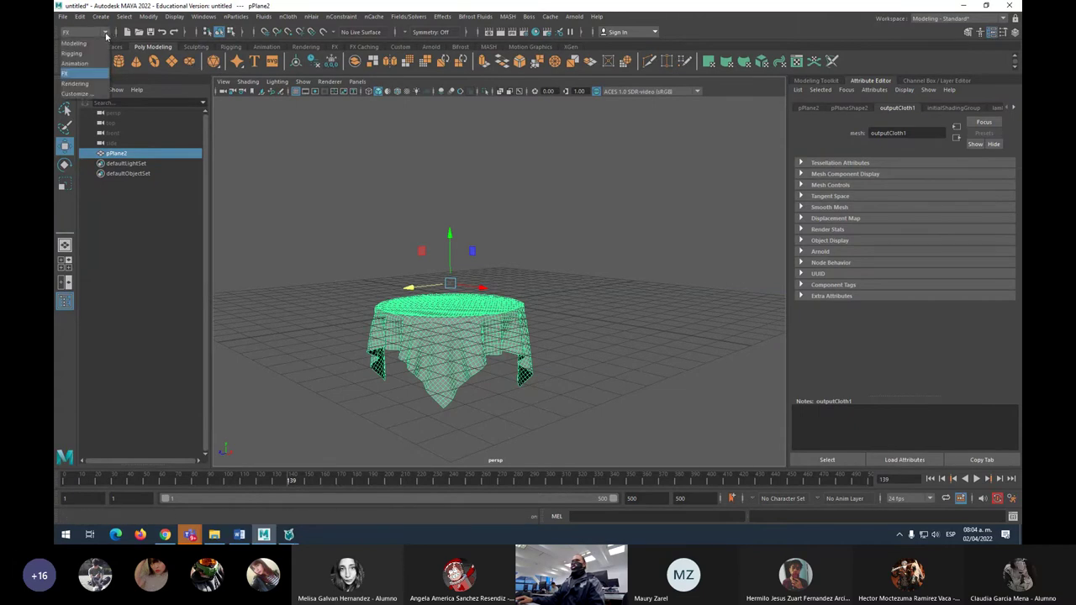
{"action": "left_click", "coordinate": [85, 47]}
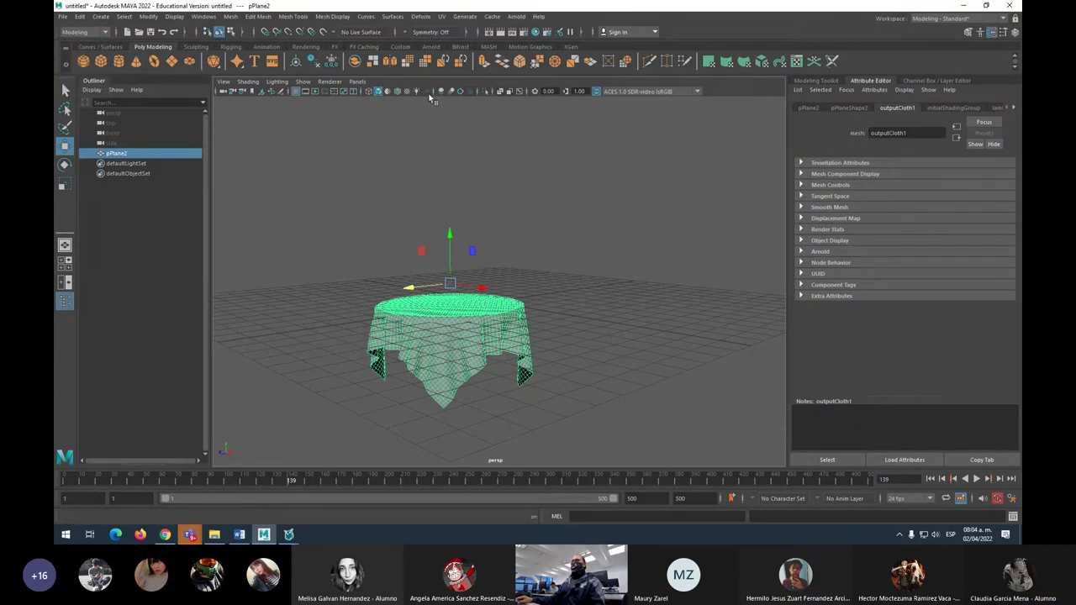
Apply a planar UV projection along the X axis to the pPlane2 tablecloth.
{"action": "left_click", "coordinate": [442, 17]}
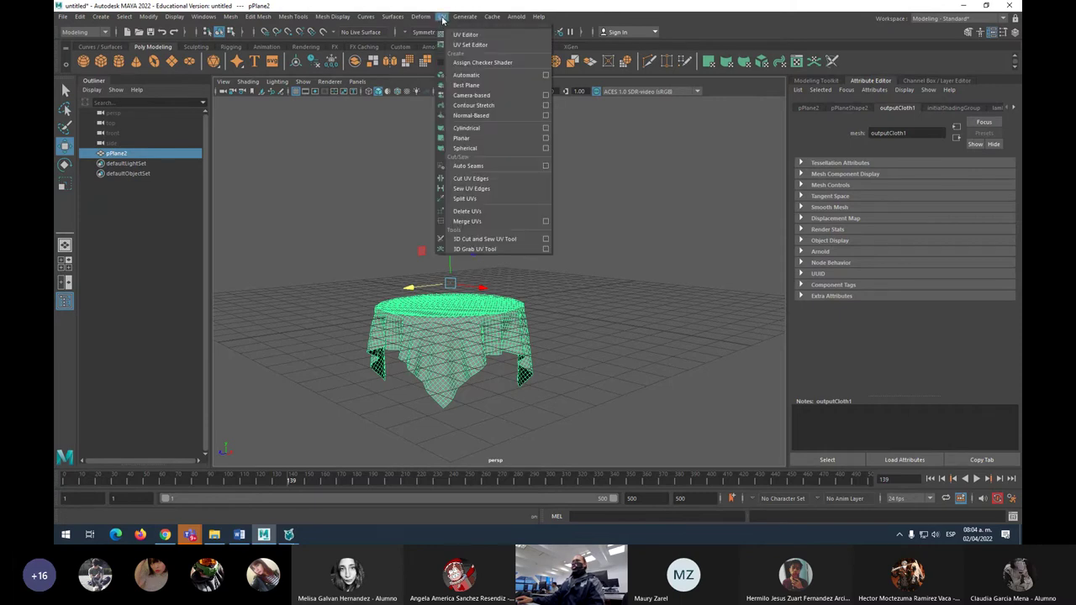
{"action": "left_click", "coordinate": [545, 139]}
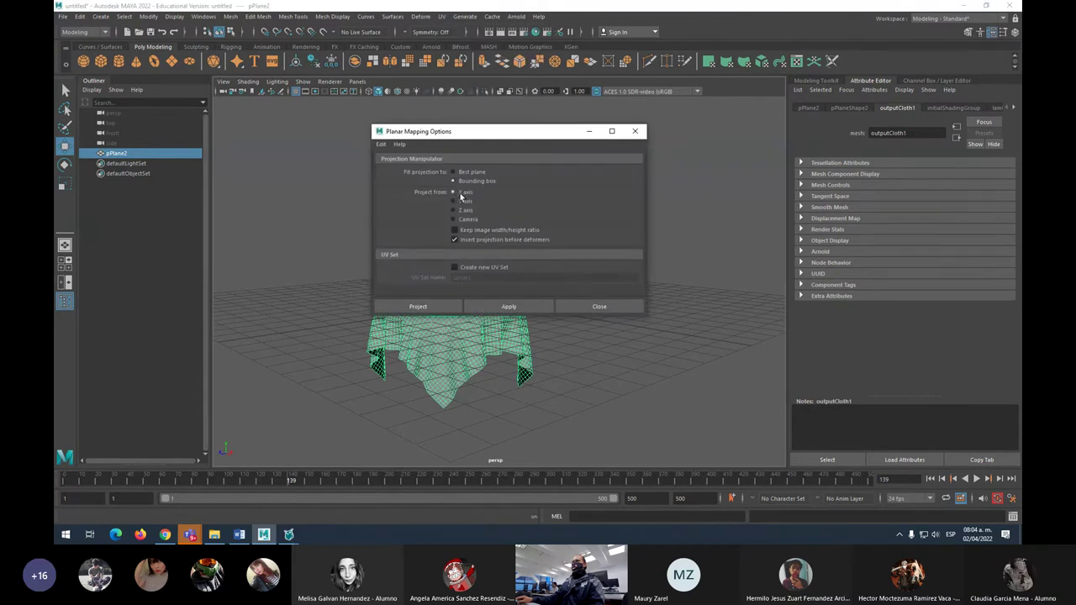
{"action": "left_click", "coordinate": [510, 307]}
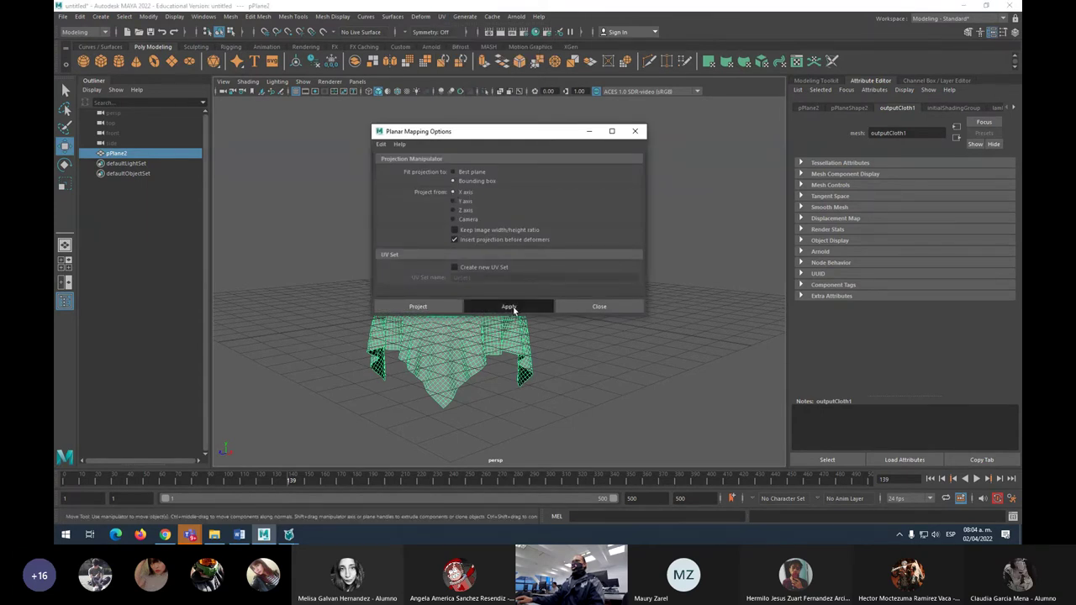
{"action": "left_click", "coordinate": [599, 307]}
{"action": "left_click", "coordinate": [606, 318]}
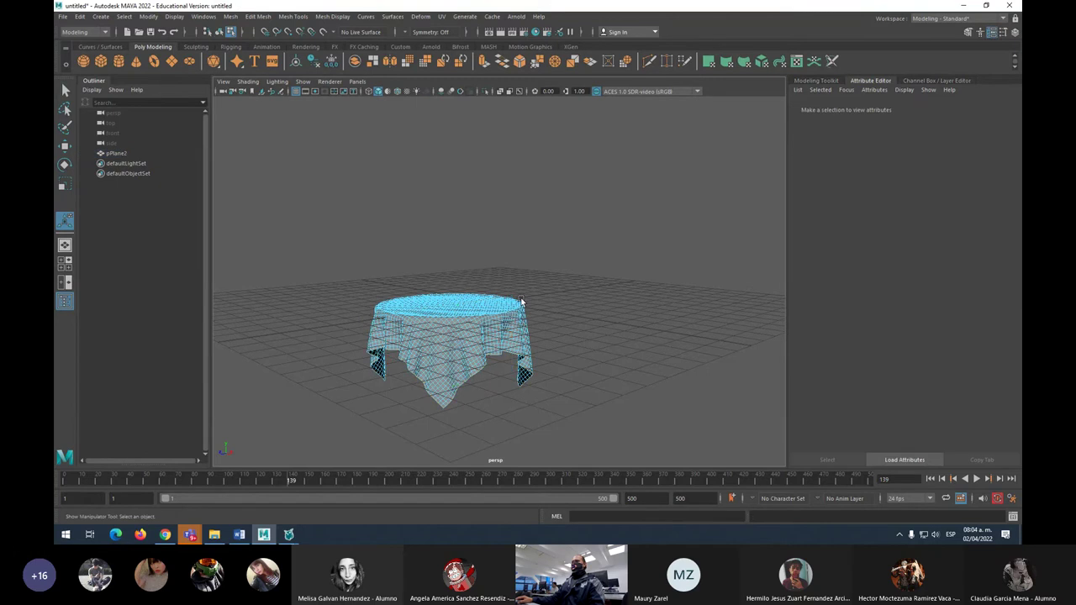
{"action": "left_click", "coordinate": [475, 315]}
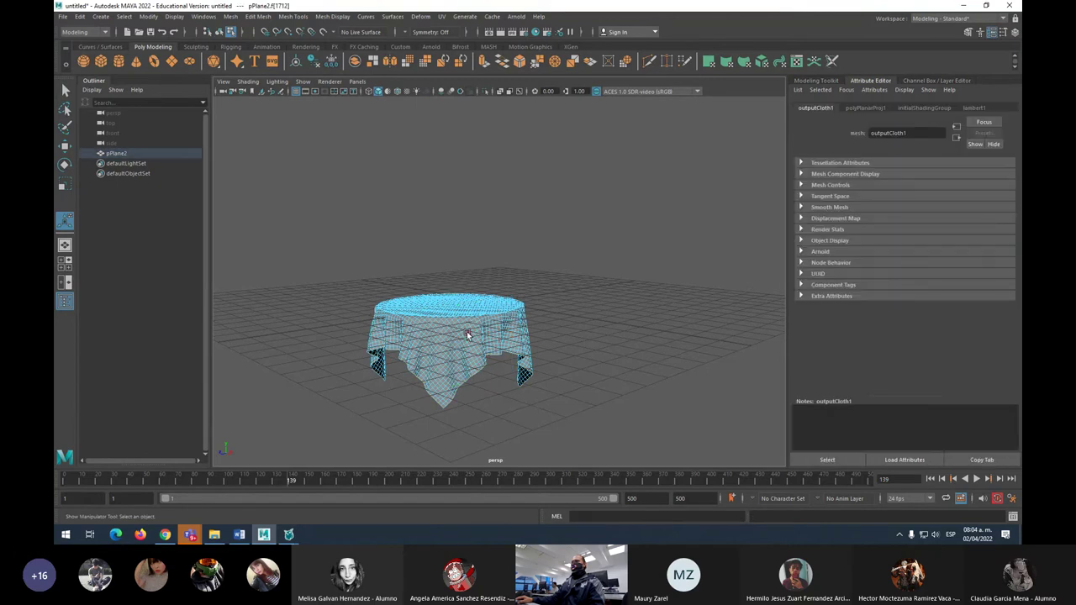
Return the tablecloth to object mode and bring up its Assign New Material marking menu.
{"action": "right_click_drag", "start_coordinate": [435, 308], "coordinate": [465, 239]}
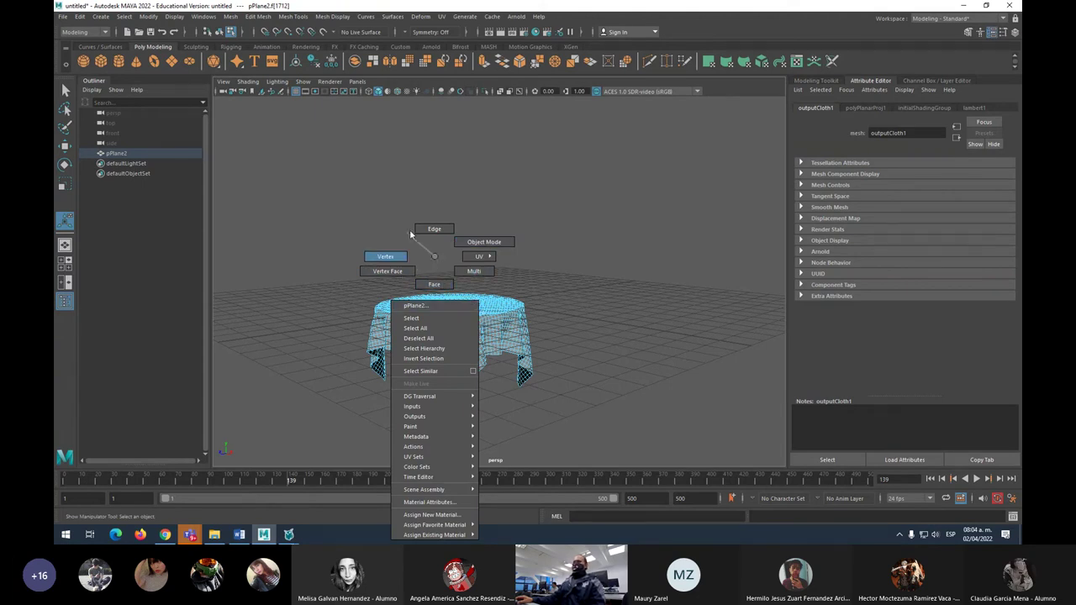
{"action": "mouse_move", "coordinate": [444, 284]}
{"action": "right_mouse_down"}
{"action": "mouse_move", "coordinate": [437, 227]}
{"action": "mouse_move", "coordinate": [392, 252]}
{"action": "mouse_move", "coordinate": [472, 279]}
{"action": "mouse_move", "coordinate": [438, 224]}
{"action": "right_mouse_up"}
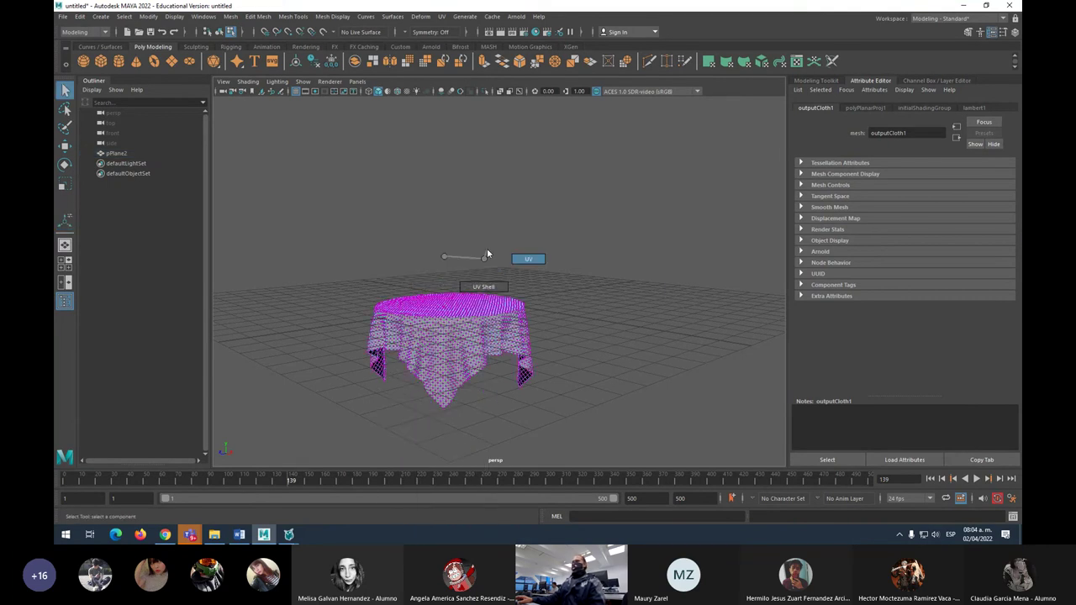
{"action": "left_click", "coordinate": [453, 313]}
{"action": "right_click_drag", "start_coordinate": [454, 317], "coordinate": [501, 243]}
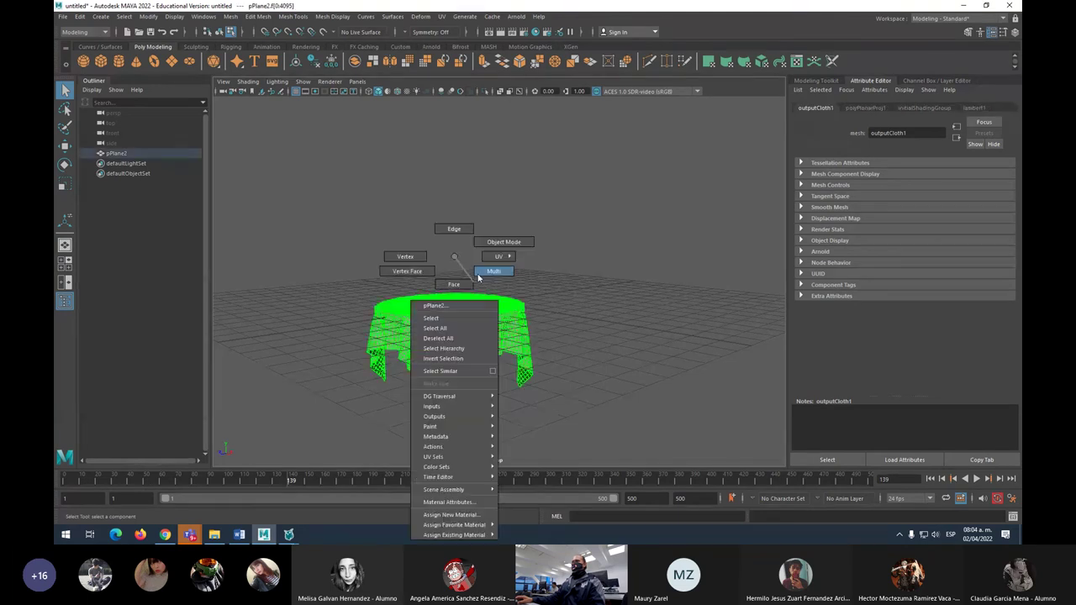